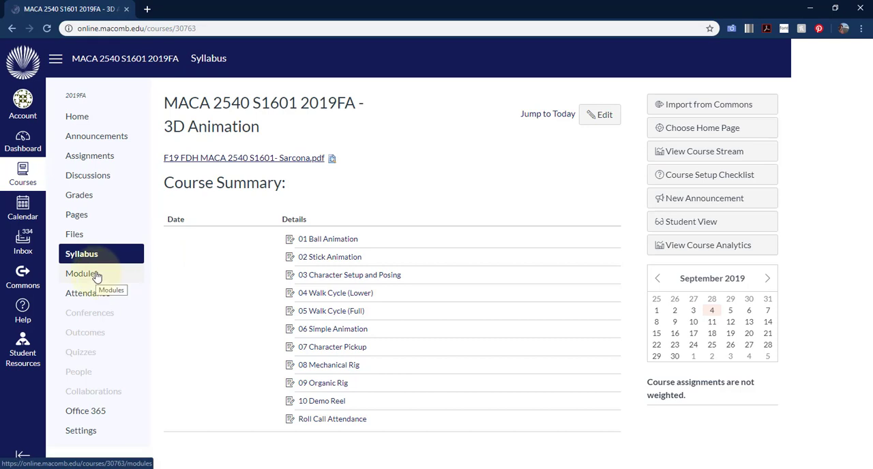
Open the course modules and find StickRig_Start.mb in the 02 Stick Animation module
left_click(83, 274)
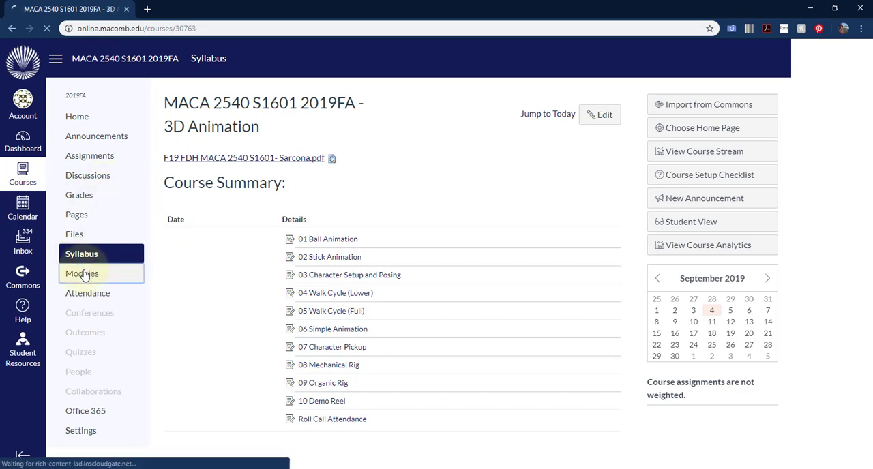
scroll(390, 298, "down", 8)
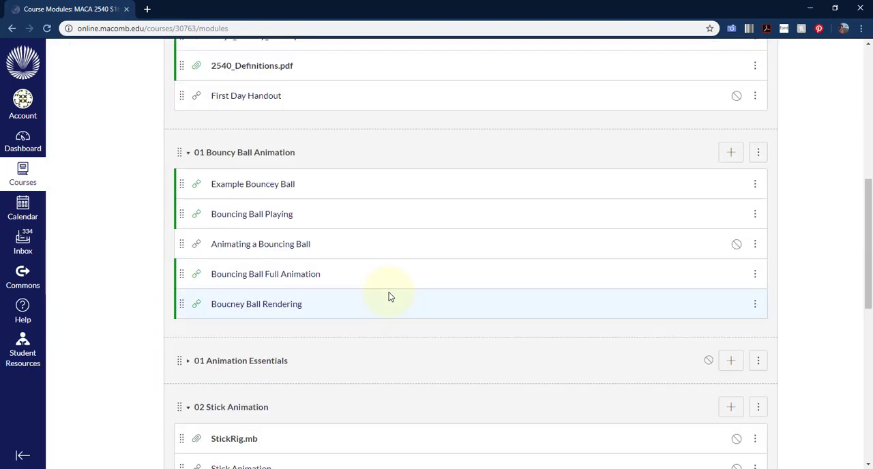
scroll(390, 296, "down", 3)
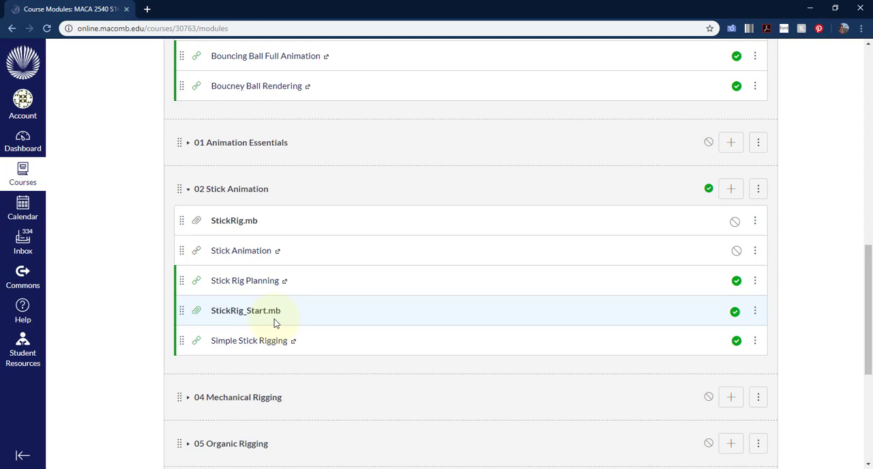
Switch to Autodesk Maya and make the recent StickRig project in the 2540 folder the current project
left_click(146, 468)
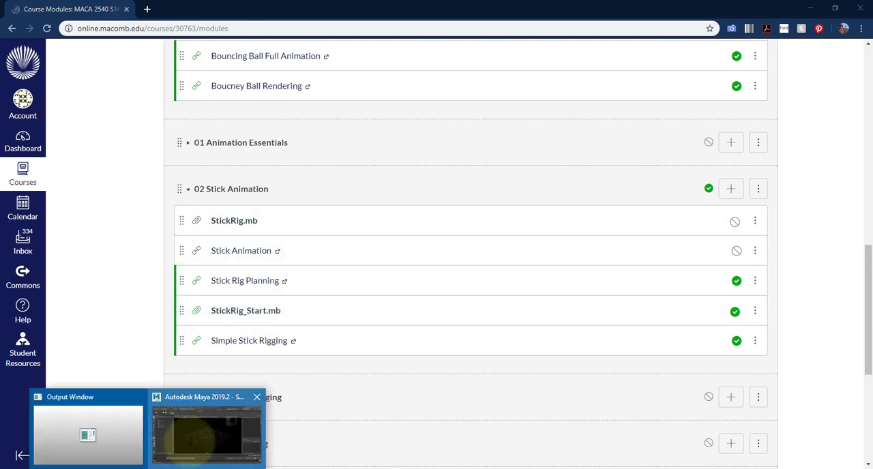
left_click(194, 440)
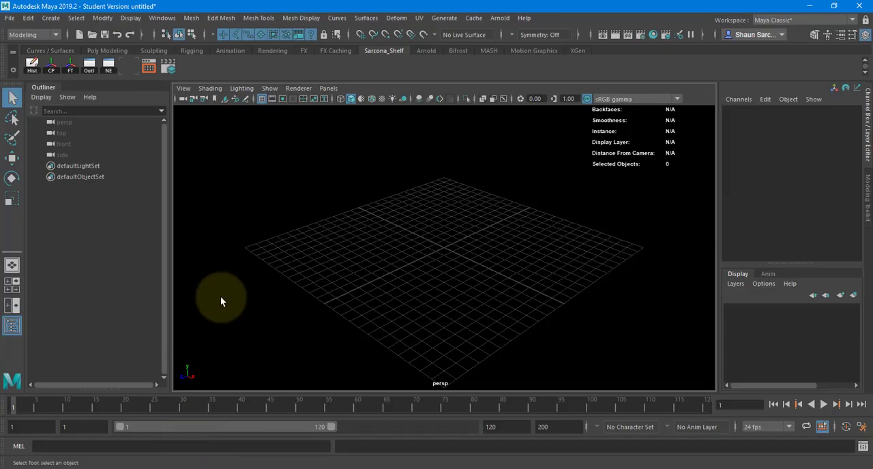
left_click(9, 18)
mouse_move(126, 379)
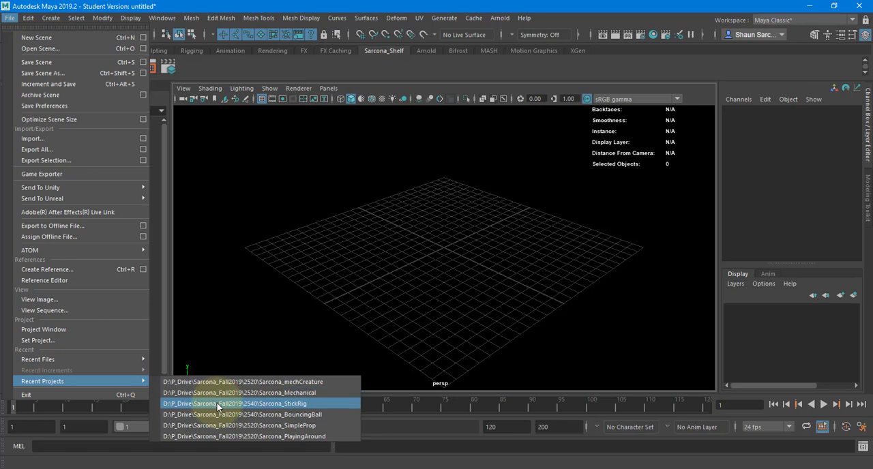
left_click(245, 404)
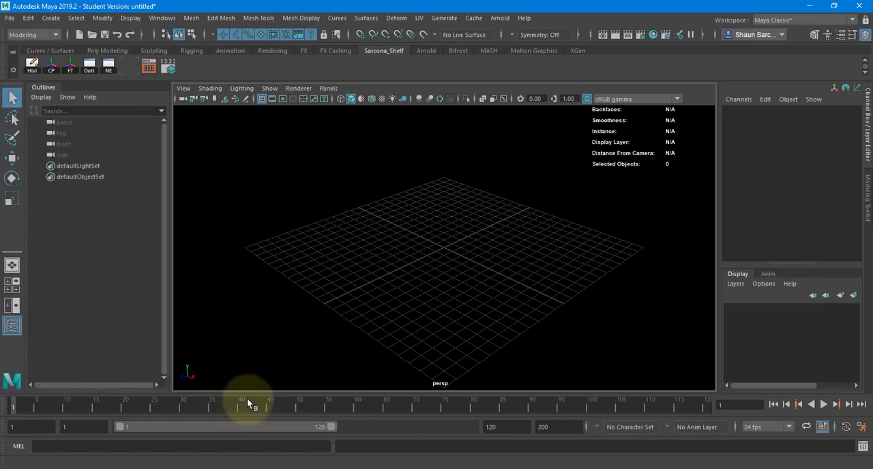
Open the scene StickRig_Start.mb from the project's scenes folder without saving the untitled scene
key("ctrl+o")
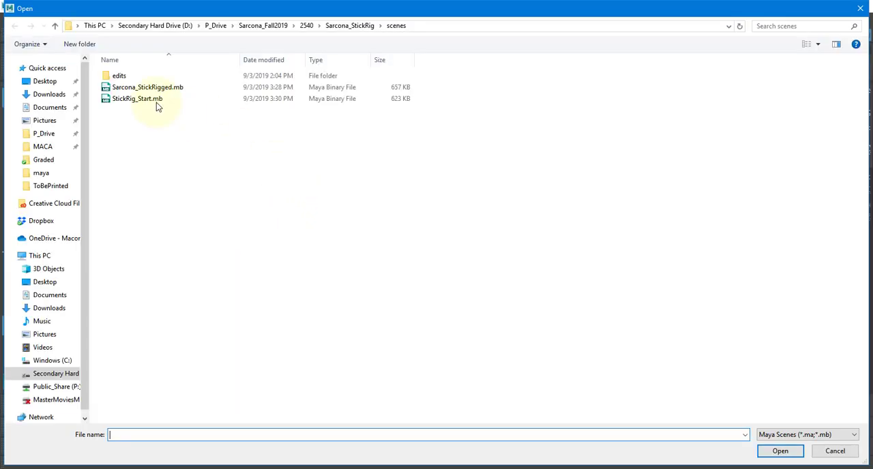
double_click(156, 100)
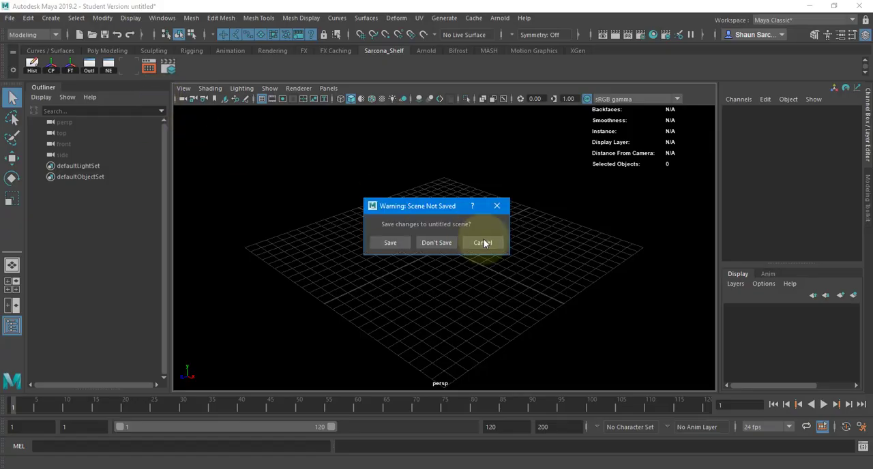
left_click(446, 245)
left_click(415, 251)
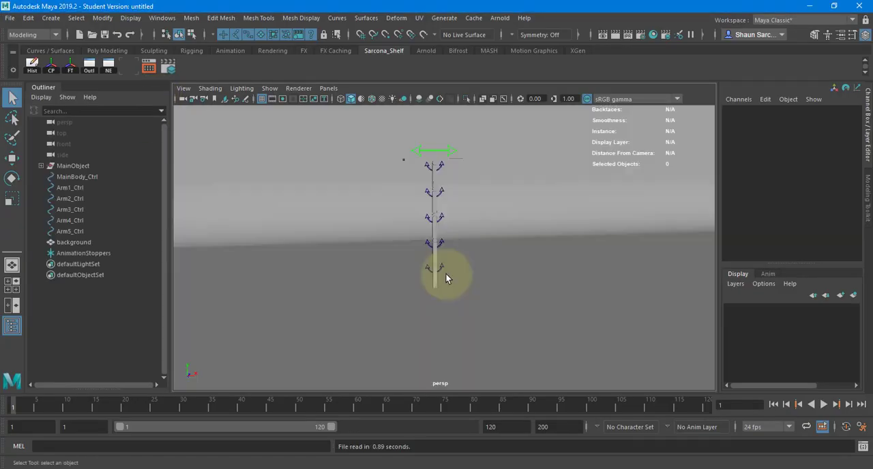
Turn on Wireframe on Shaded in the perspective view to show the stick rig's edges
left_click_drag(507, 205, 302, 143, "alt")
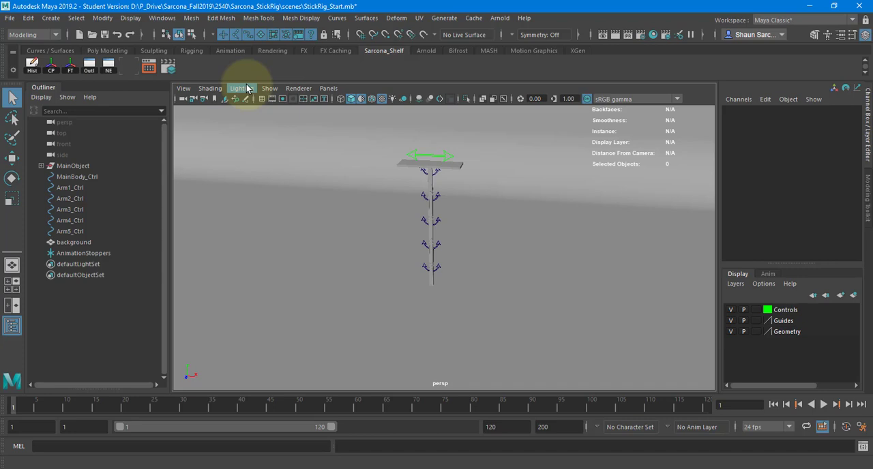
right_click_drag(321, 155, 436, 222, "alt")
left_click_drag(437, 222, 419, 194, "alt")
right_click_drag(420, 195, 448, 212, "alt")
middle_click_drag(448, 213, 447, 270, "alt")
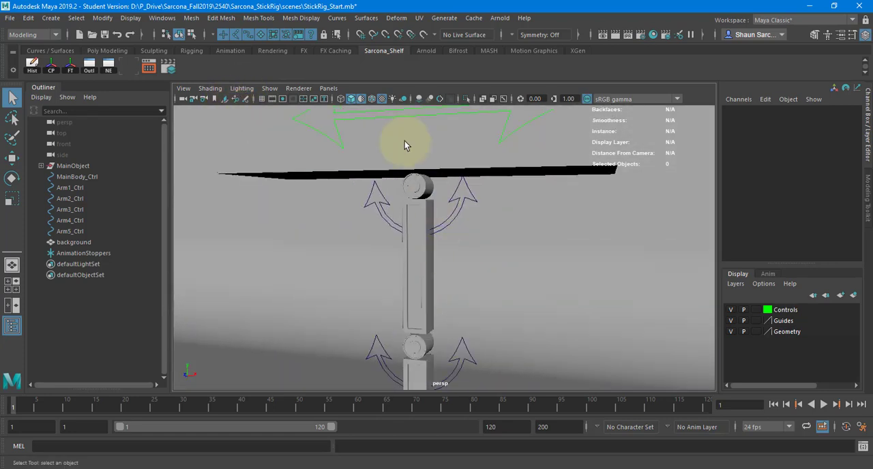
left_click(210, 88)
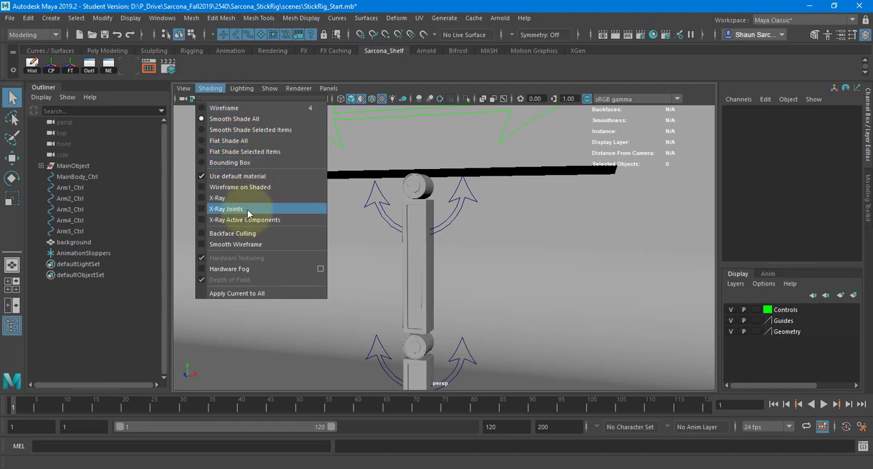
left_click(250, 193)
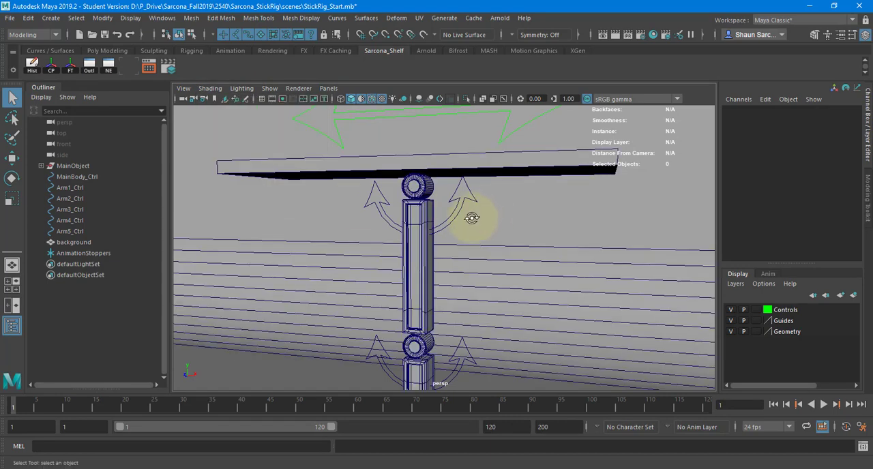
Select the base plate, the first hinge and the first bar in turn to inspect the rig's parts
mouse_move(476, 220)
left_mouse_down("alt")
mouse_move(470, 237)
mouse_move(457, 225)
left_mouse_up("alt")
left_click(413, 168)
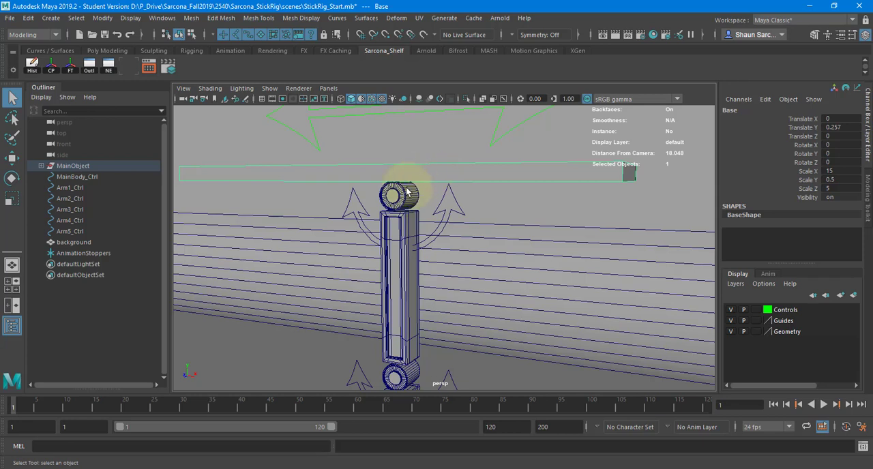
left_click(406, 193)
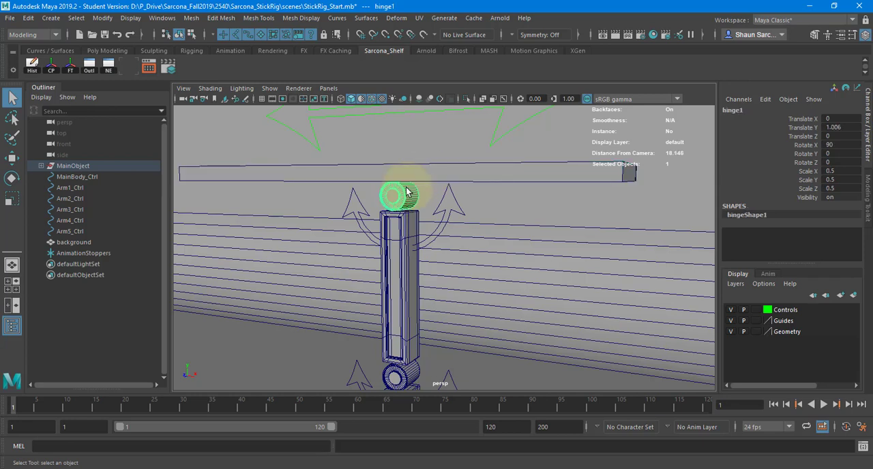
left_click(402, 309)
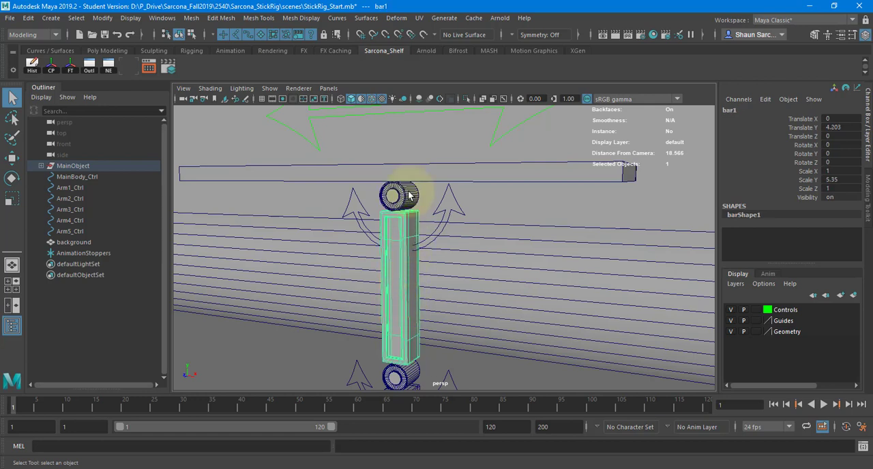
Inspect the remaining hinges and bars down the chain by selecting them individually, ending with the lowest bar
middle_click_drag(405, 314, 402, 218, "alt")
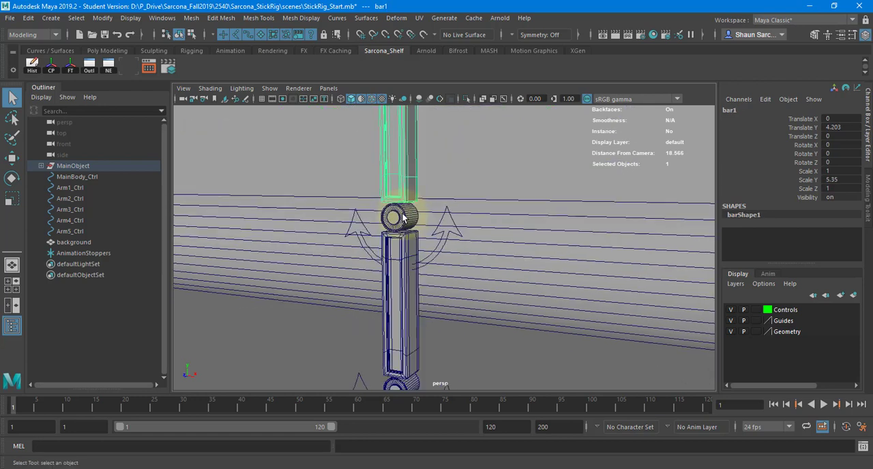
left_click(401, 217)
left_click(397, 296)
middle_click_drag(398, 305, 395, 205, "alt")
left_click(396, 241)
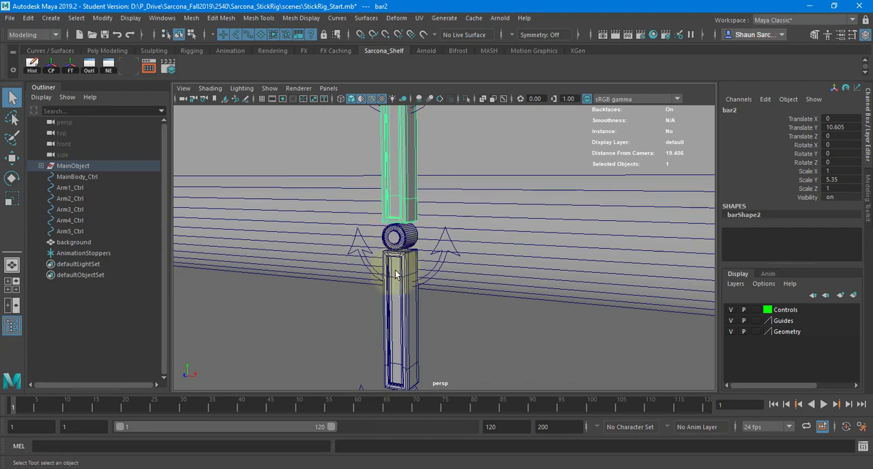
left_click(398, 311)
middle_click_drag(399, 312, 401, 181, "alt")
left_click(402, 279)
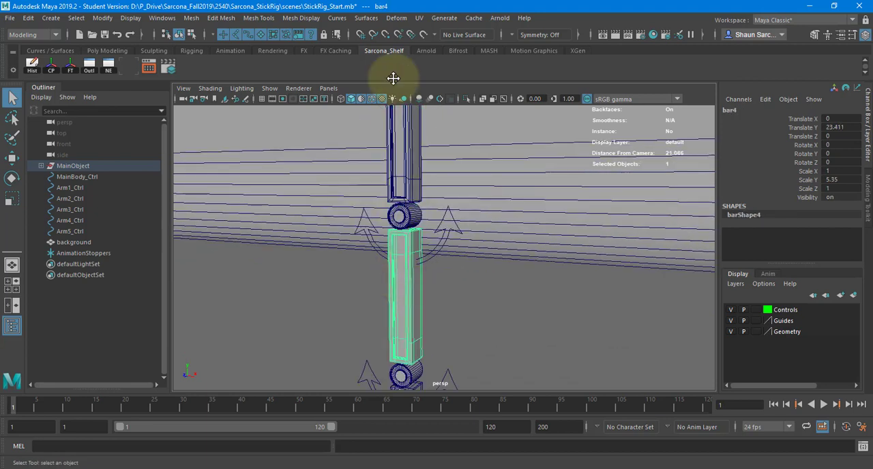
middle_click_drag(403, 280, 390, 165, "alt")
left_click(391, 205)
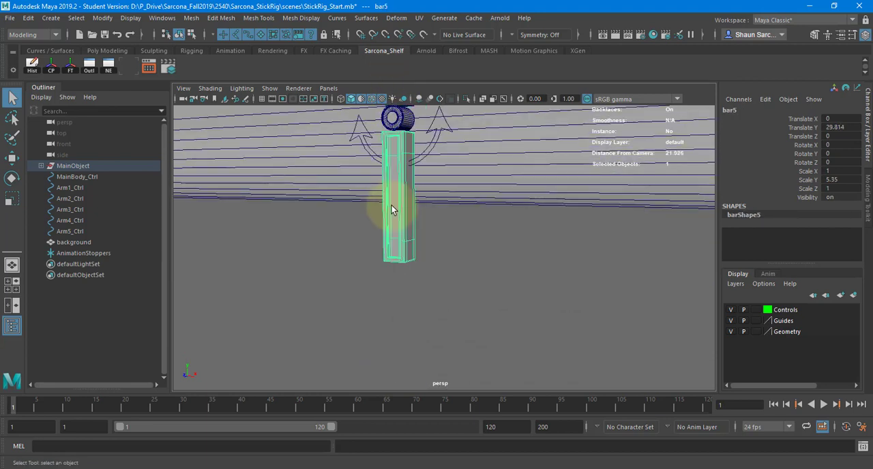
Try moving the base plate by about -75.4 along Z, and undo the move
middle_click_drag(443, 175, 427, 327, "alt")
right_click_drag(427, 327, 319, 135, "alt")
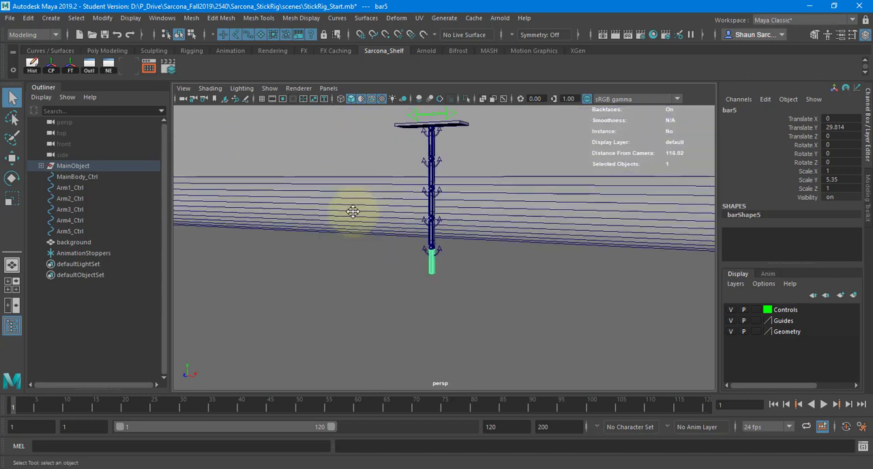
middle_click_drag(353, 209, 337, 258, "alt")
right_click_drag(337, 258, 449, 168, "alt")
left_click(436, 149)
key("w")
left_click_drag(375, 148, 380, 180)
key("ctrl+z")
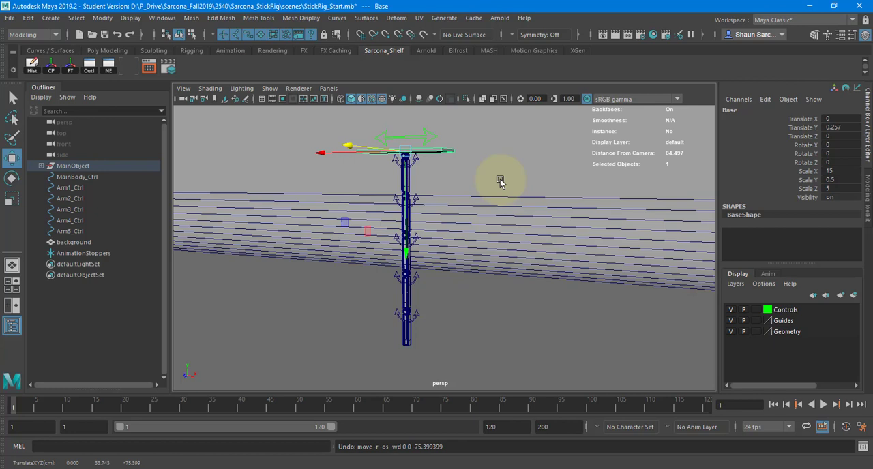
Select the MainBody_Ctrl curve and examine the Curves type in the Adobe Illustrator object options
middle_click_drag(437, 247, 444, 311, "alt")
right_click_drag(443, 310, 551, 239, "alt")
left_click(428, 160)
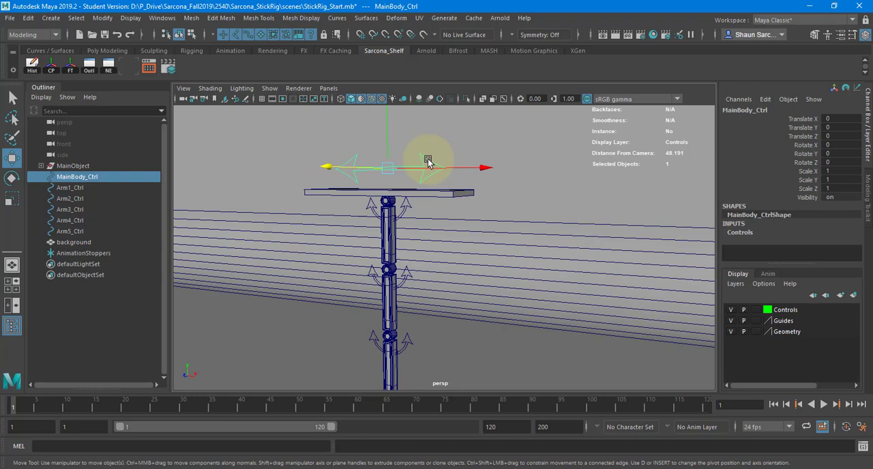
left_click(50, 17)
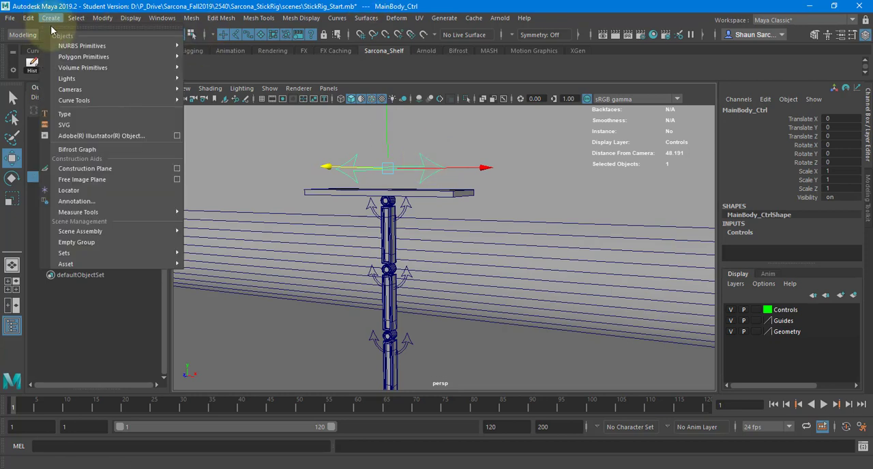
left_click(178, 135)
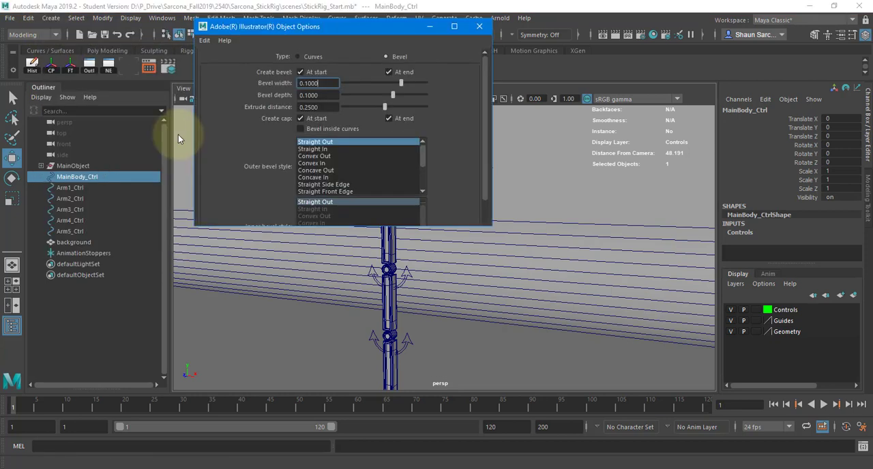
left_click(299, 56)
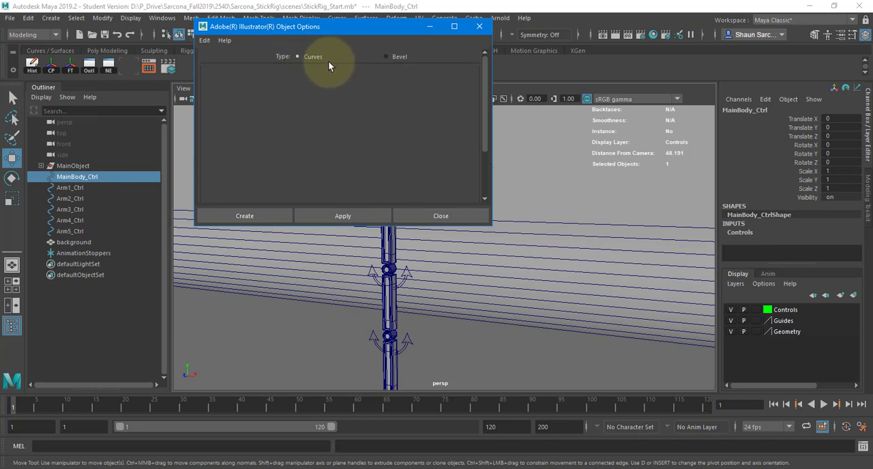
left_click(437, 215)
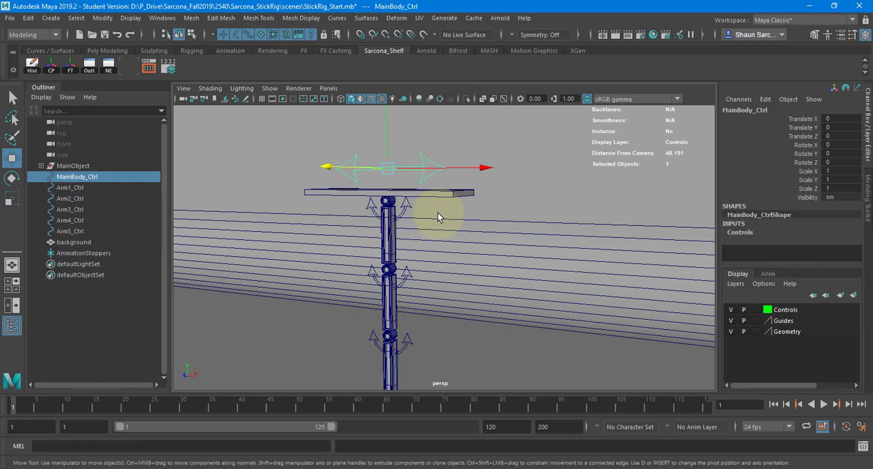
Try moving the MainBody_Ctrl curve freely to about X 7.75, Y 1.07, Z -1.27, and undo the move
left_click_drag(476, 222, 397, 238, "alt")
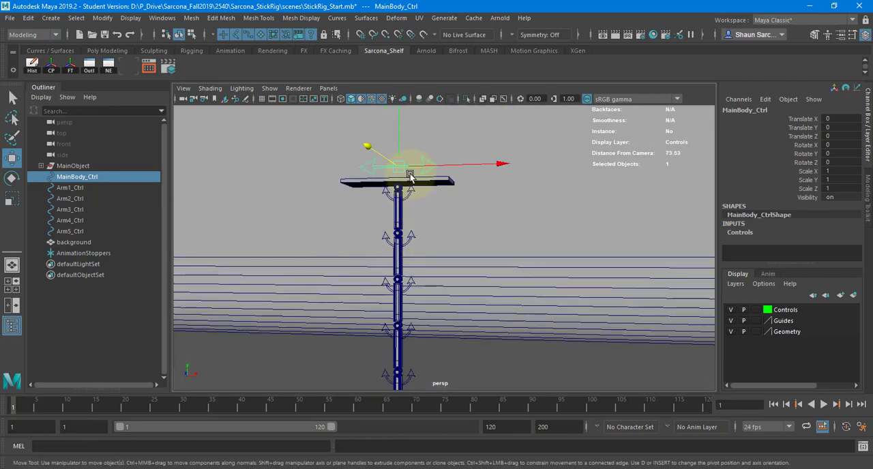
left_click_drag(402, 170, 458, 162)
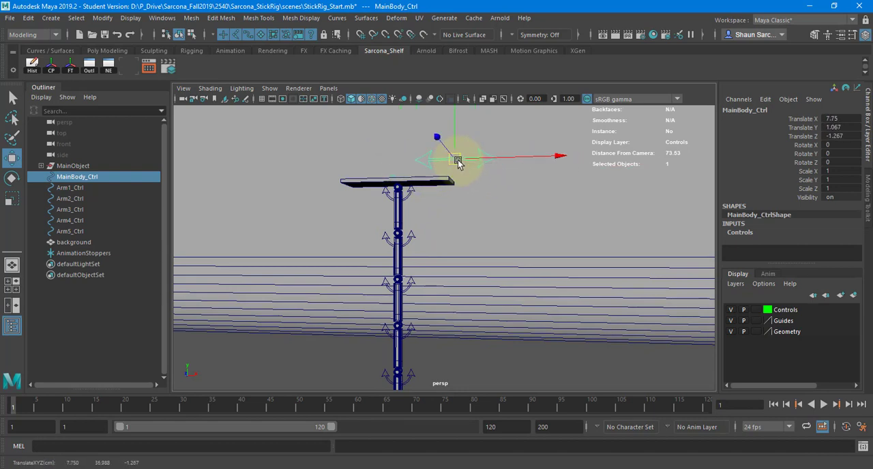
key("ctrl+z")
Try rotating Arm1_Ctrl by about -69.6 degrees around Z, and undo the rotation
left_click(425, 192)
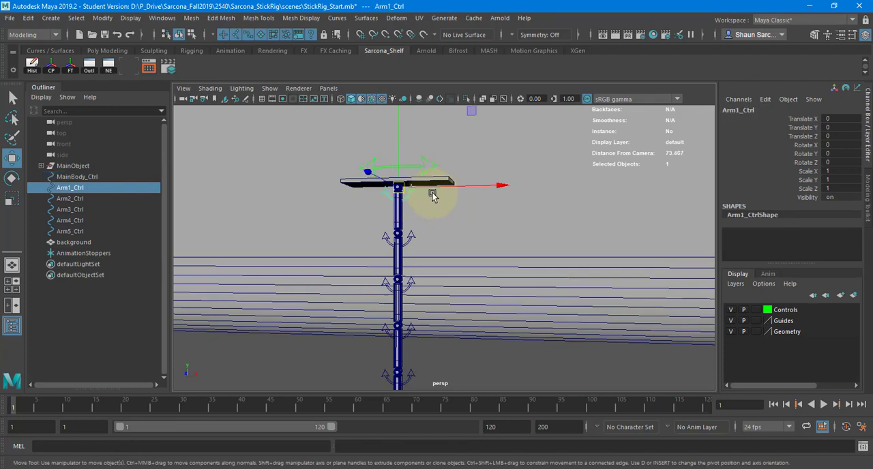
key("e")
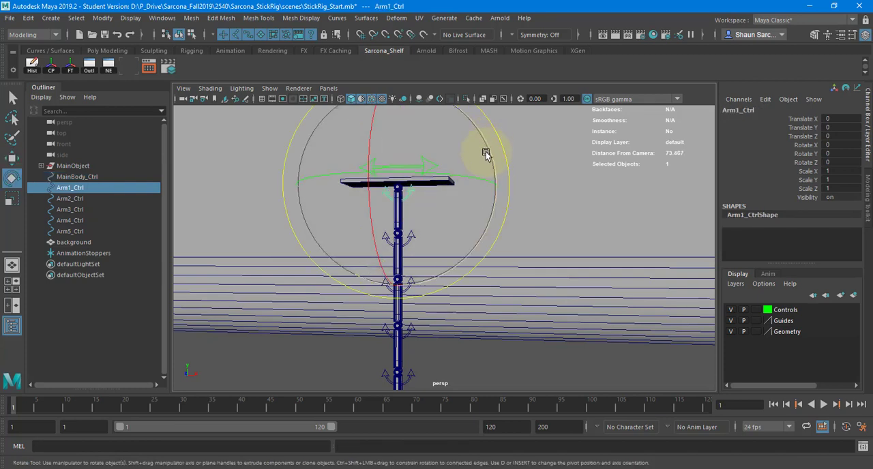
left_click_drag(485, 150, 470, 93)
key("ctrl+z")
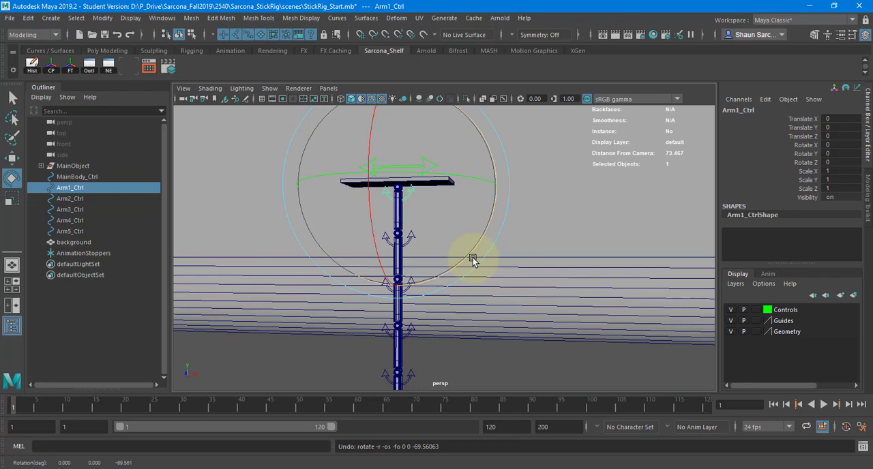
Return to the Select tool and select the first bar below the base plate
right_click_drag(321, 210, 703, 199, "alt")
key("q")
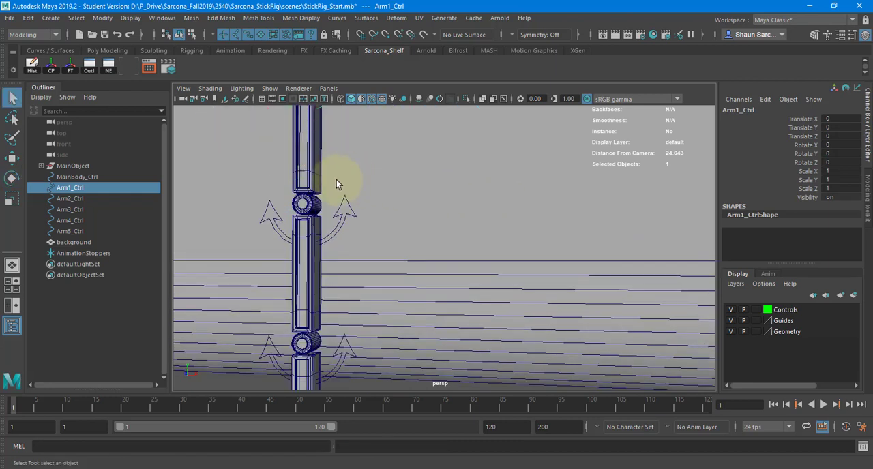
middle_click_drag(336, 179, 353, 216, "alt")
left_click(352, 233)
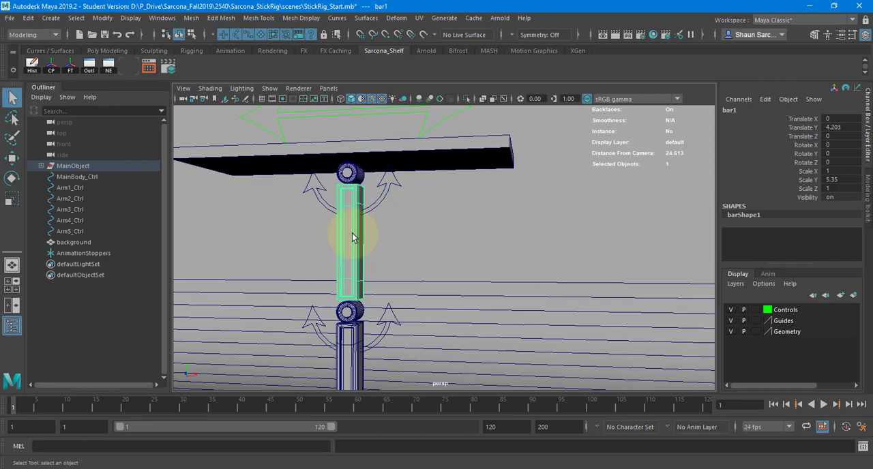
Open the finished StickRigged.mb scene from the project's scenes folder and accept the student version notice
left_click(9, 17)
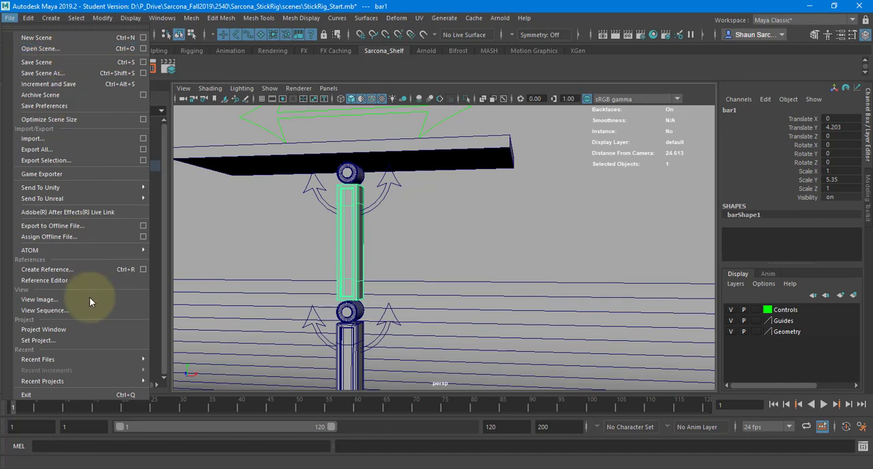
mouse_move(109, 360)
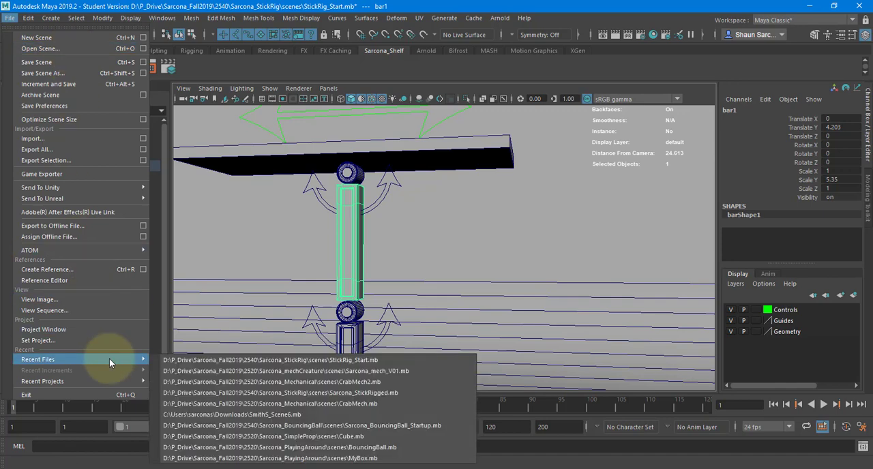
left_click(75, 49)
left_click(181, 89)
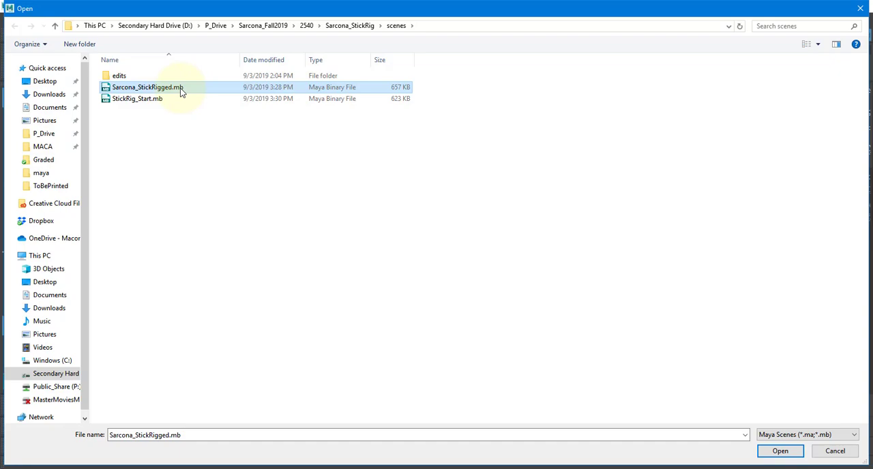
double_click(180, 88)
left_click(434, 250)
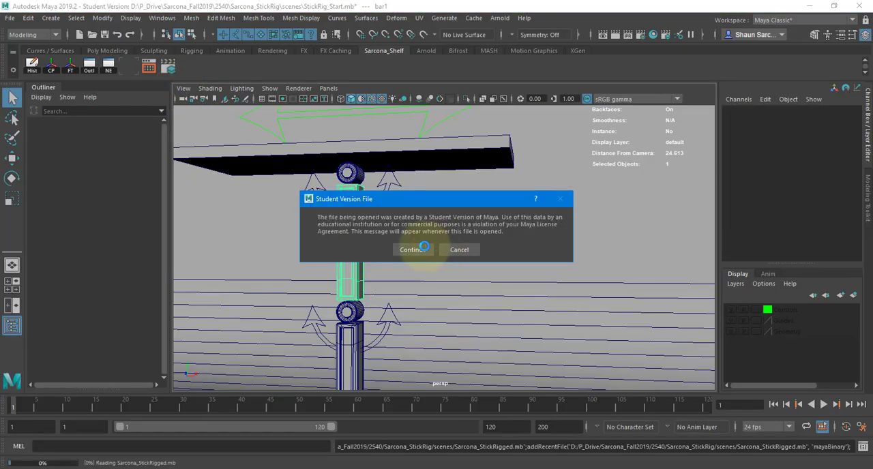
left_click(413, 249)
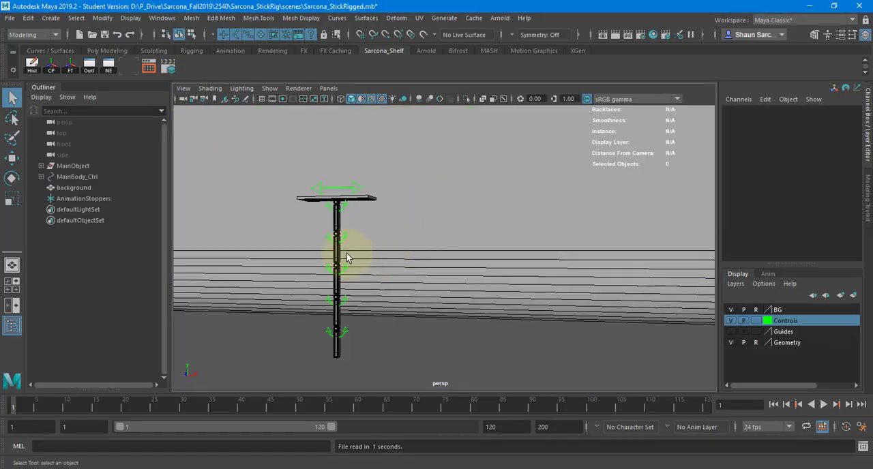
Select MainBody_Ctrl above the base plate and examine its available Translate X, Y, Z and Rotate Z channels
left_click(350, 187)
key("w")
right_click_drag(311, 201, 373, 217, "alt")
middle_click_drag(374, 217, 443, 277, "alt")
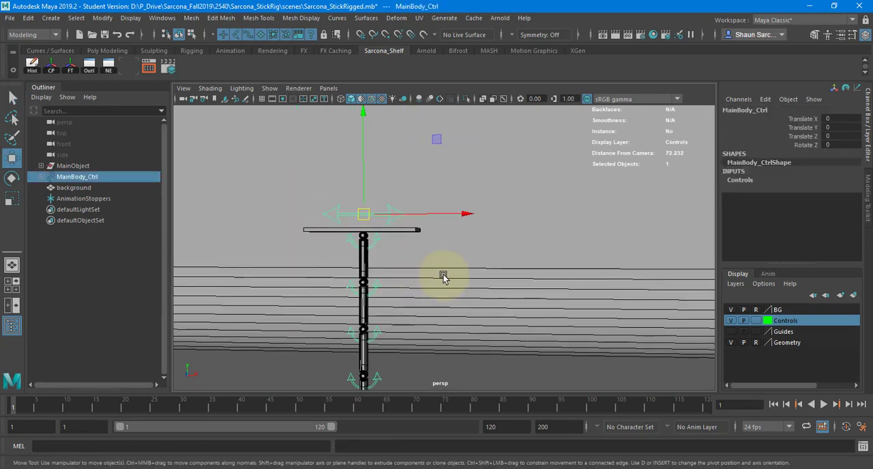
left_click_drag(443, 277, 383, 275, "alt")
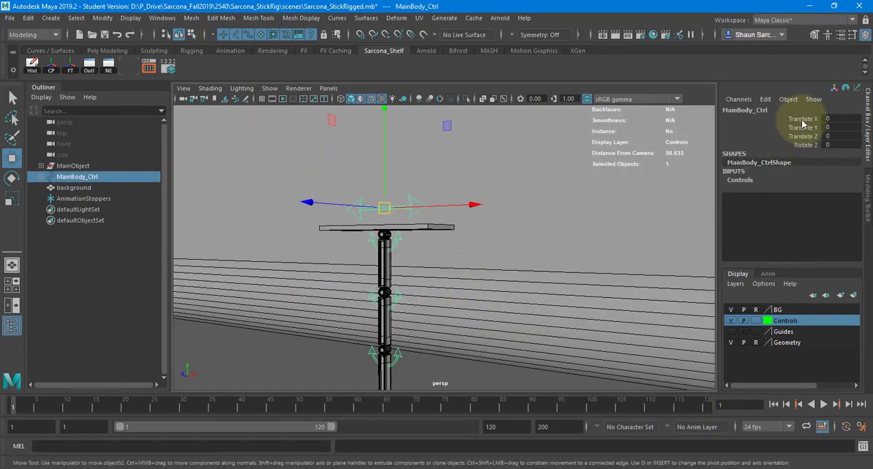
left_click_drag(800, 119, 803, 146)
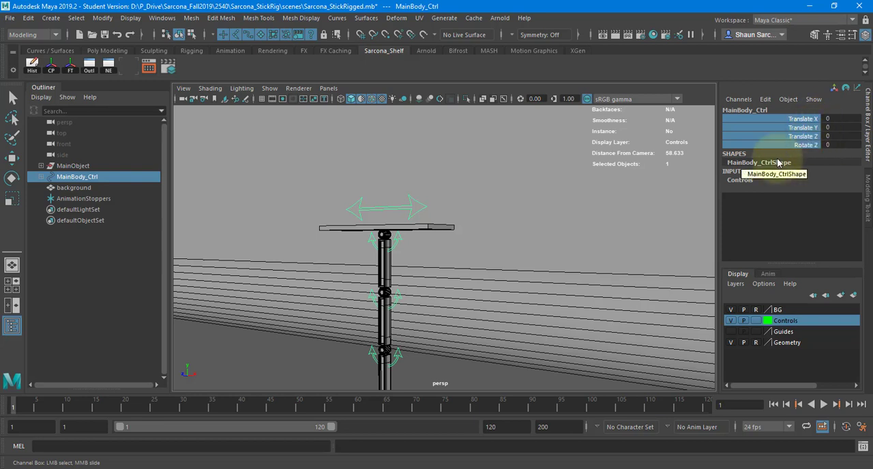
left_click_drag(361, 207, 342, 267, "alt")
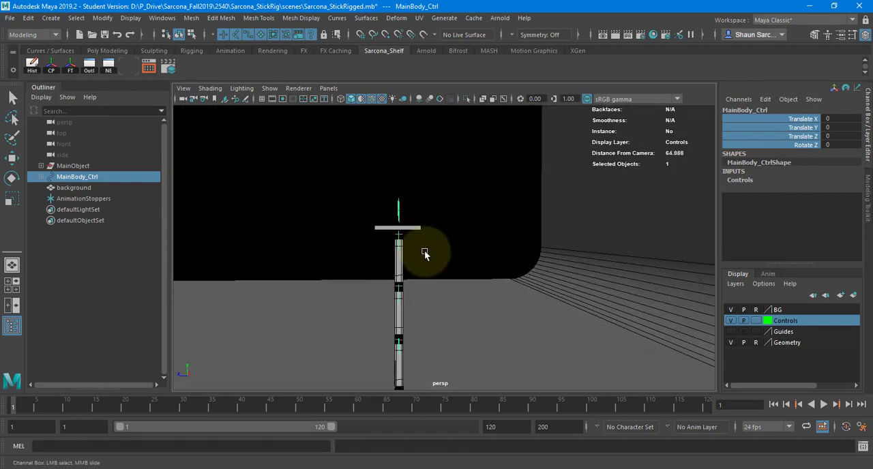
mouse_move(397, 248)
left_mouse_down("alt")
mouse_move(475, 238)
mouse_move(400, 234)
left_mouse_up("alt")
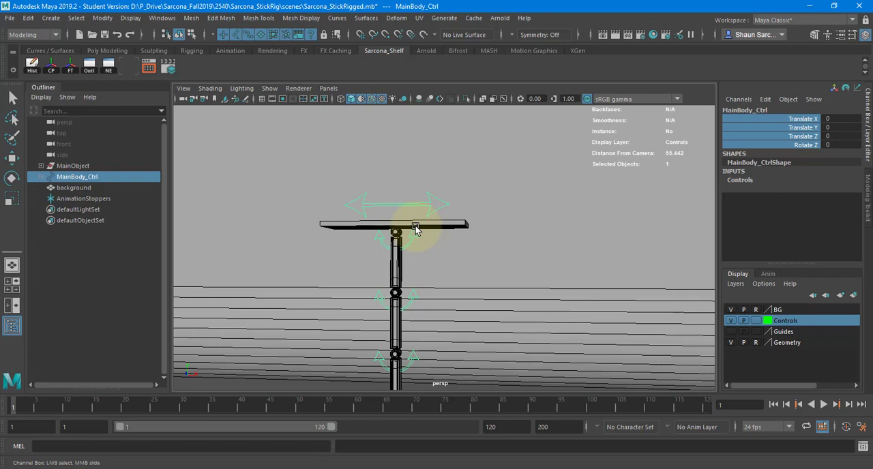
Select Arm1_Ctrl below the base plate and inspect its Rotate Z channel with the Rotate tool active
key("w")
left_click(413, 244)
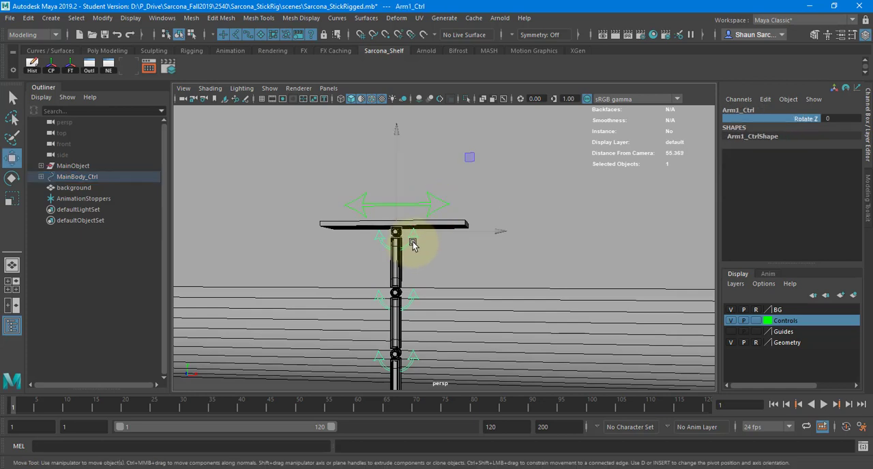
scroll(391, 256, "up", 3)
middle_click_drag(392, 256, 514, 256, "alt")
scroll(514, 256, "up", 2)
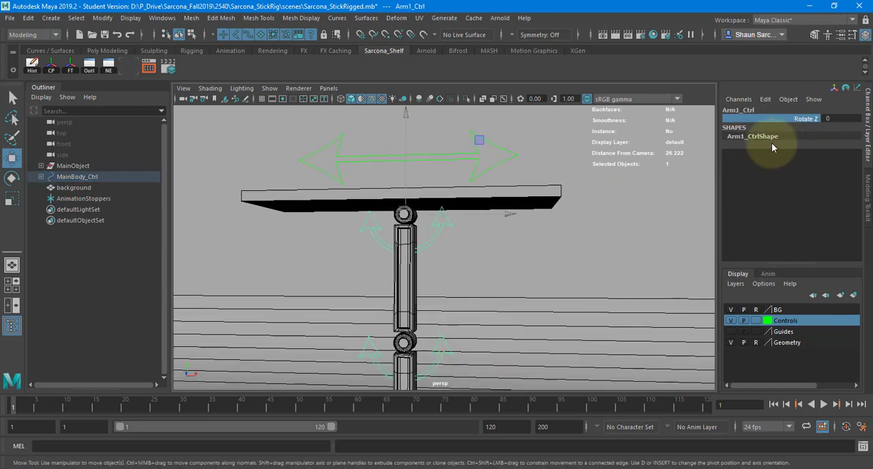
key("e")
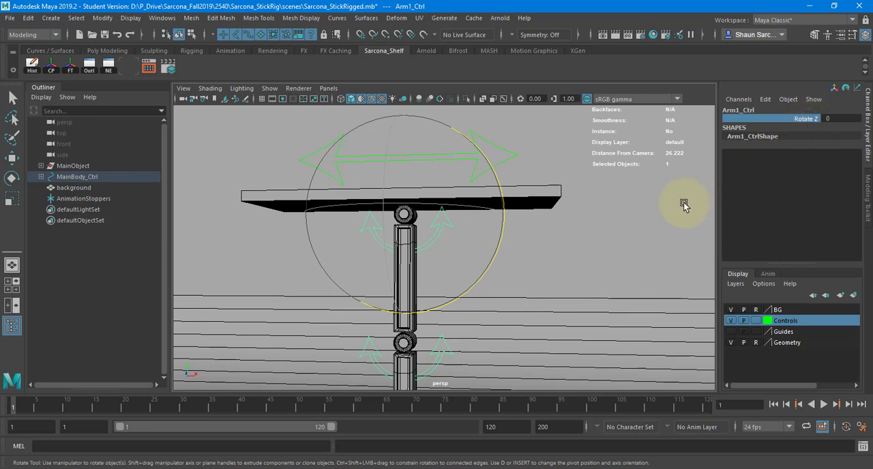
Try moving MainBody_Ctrl with the Move tool, and undo the move
left_click(506, 151)
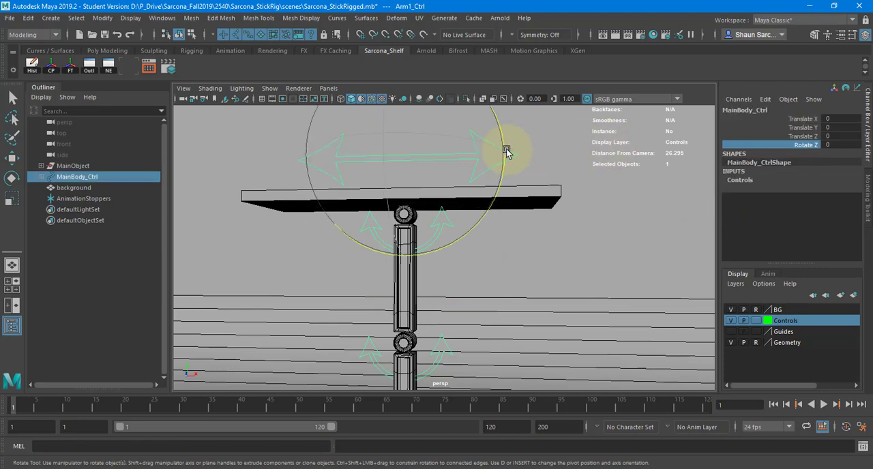
key("w")
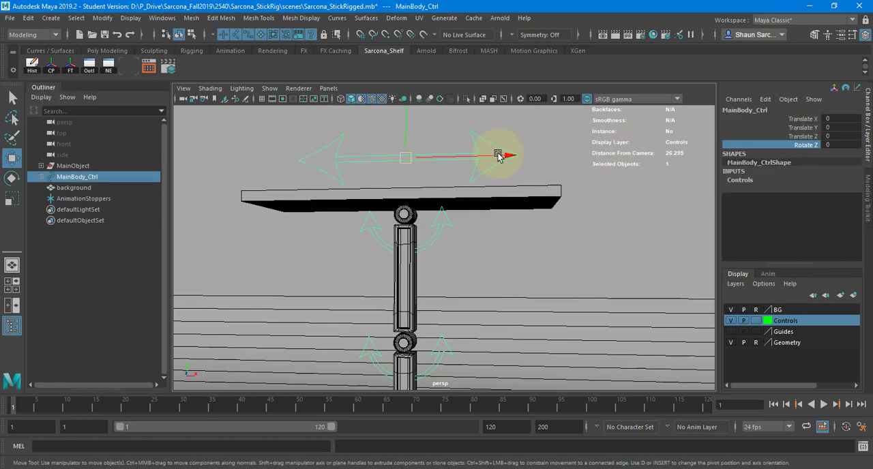
middle_click_drag(647, 204, 431, 168)
key("ctrl+z")
Reselect Arm1_Ctrl and highlight its Rotate Z channel with the Rotate tool active
left_click(445, 221)
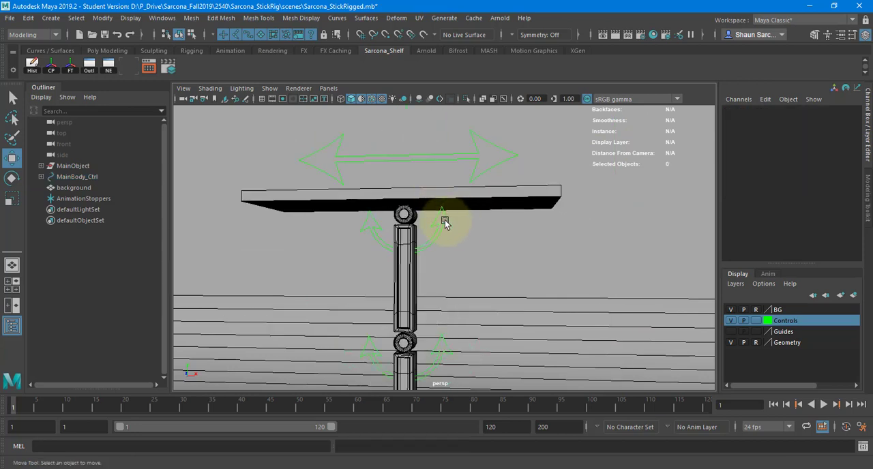
left_click(434, 221)
left_click(805, 119)
key("e")
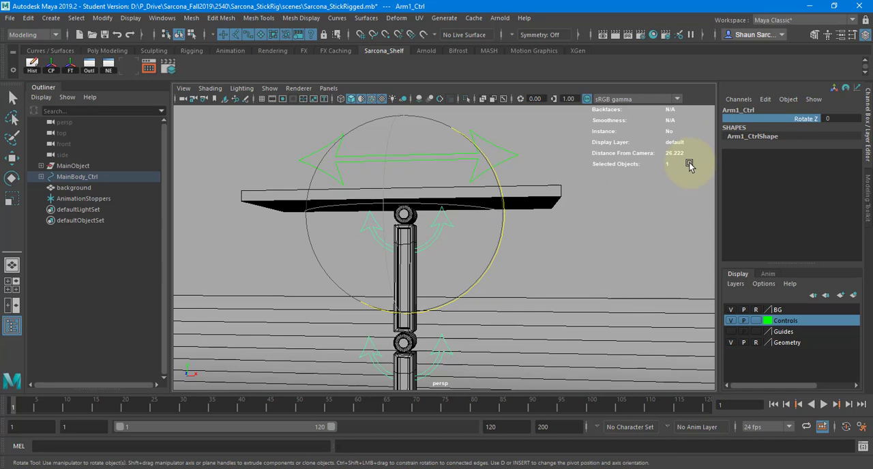
middle_click_drag(620, 203, 595, 268)
right_click_drag(595, 269, 421, 244, "alt")
Select all five arm controls, try rotating them together by about 41.2 degrees around Z, and undo the rotation
key("q")
left_click_drag(427, 183, 429, 357)
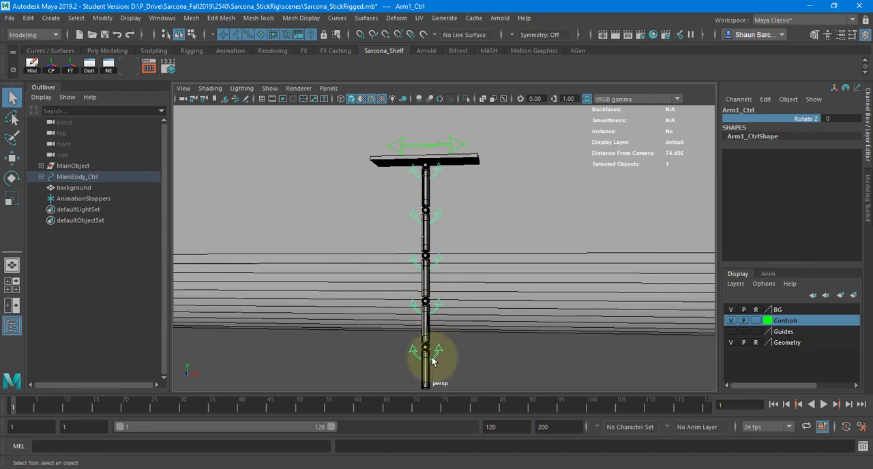
key("e")
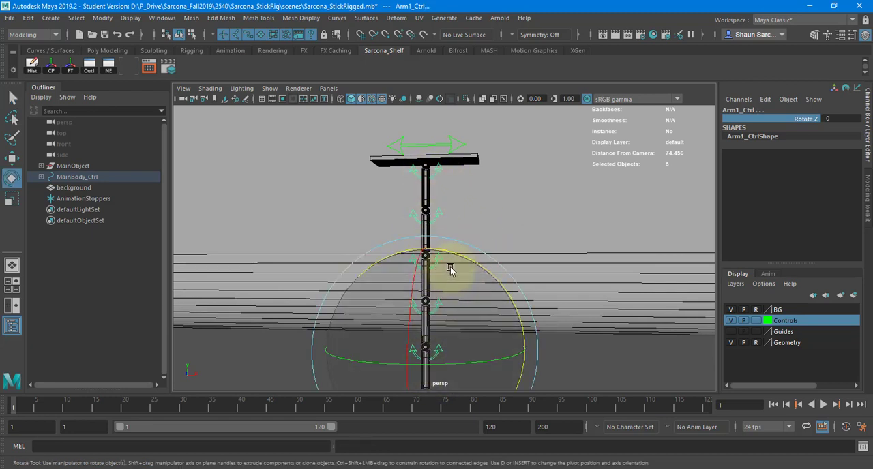
left_click_drag(461, 256, 386, 277)
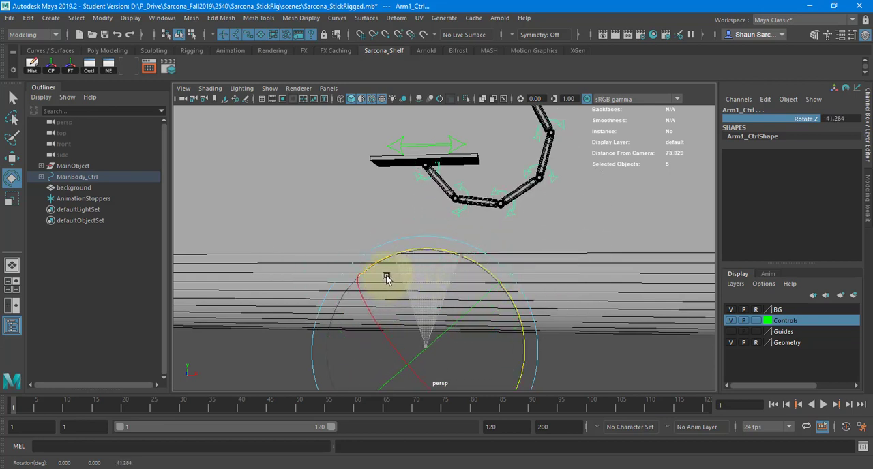
key("ctrl+z")
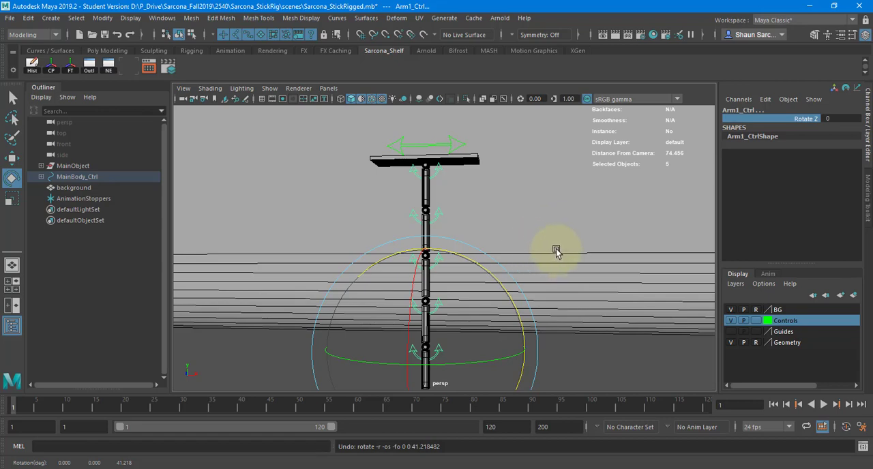
Select MainBody_Ctrl with the Move tool and highlight its Translate X, Y, Z and Rotate Z channels together
left_click_drag(556, 247, 491, 259, "alt")
right_click_drag(536, 239, 295, 222, "alt")
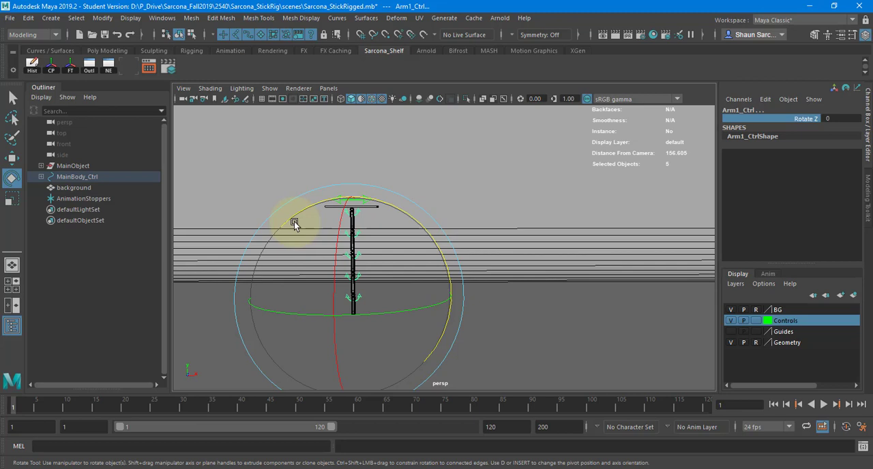
key("w")
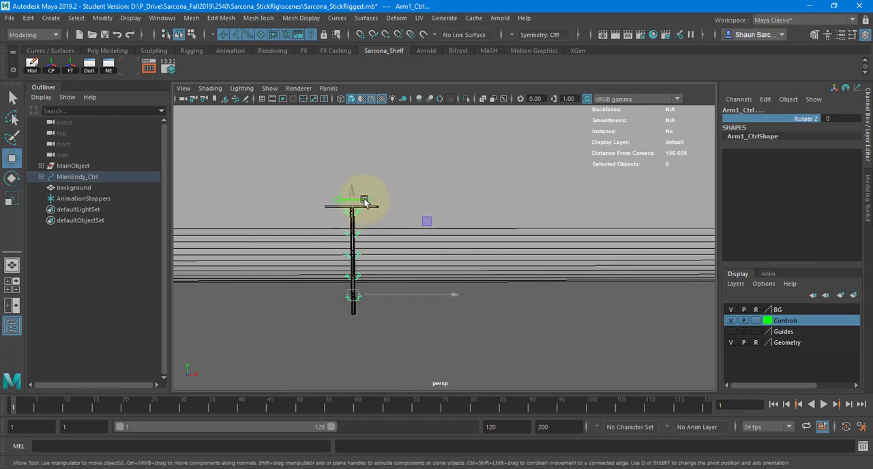
left_click(366, 199)
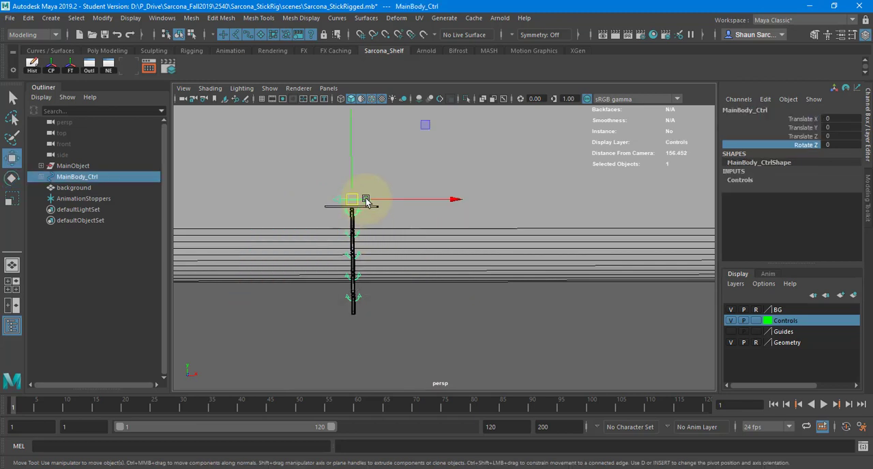
left_click_drag(384, 218, 304, 236, "alt")
right_click_drag(304, 236, 395, 236, "alt")
left_click_drag(396, 236, 367, 242, "alt")
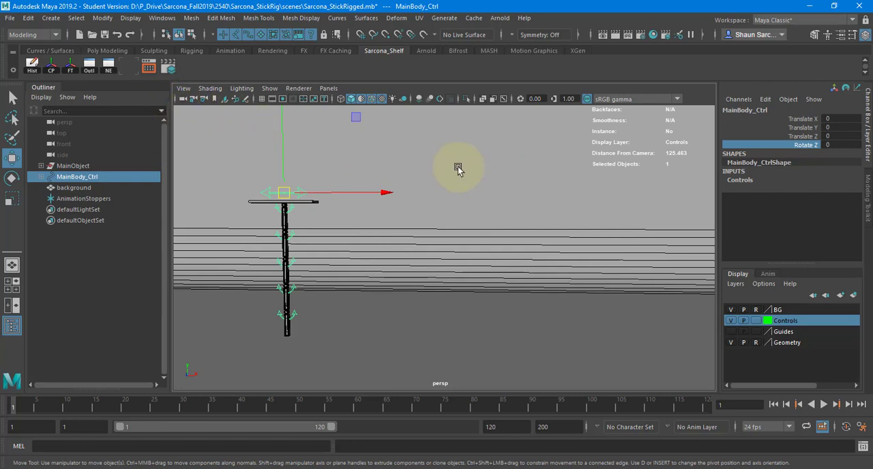
left_click(799, 119)
left_click_drag(796, 130, 795, 149)
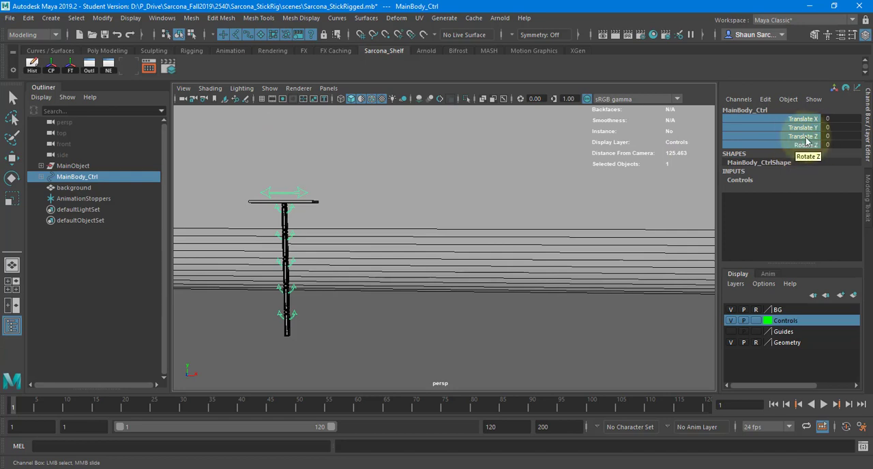
Highlight MainBody_Ctrl's Translate Y and Translate X channels in turn, and undo the selection of the control
left_click(794, 131)
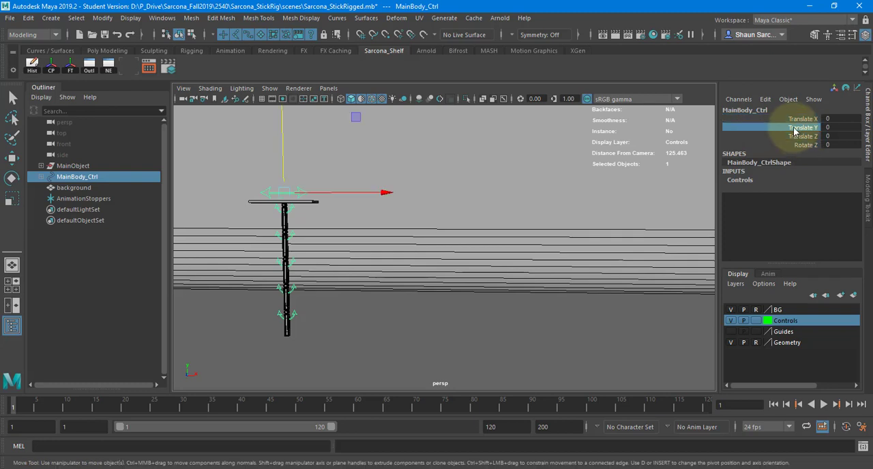
middle_click_drag(550, 164, 516, 200, "alt")
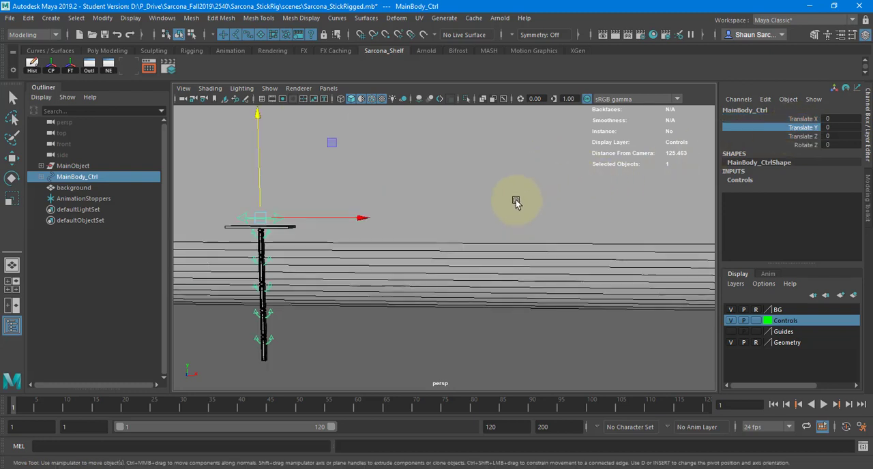
left_click_drag(306, 210, 293, 220, "alt")
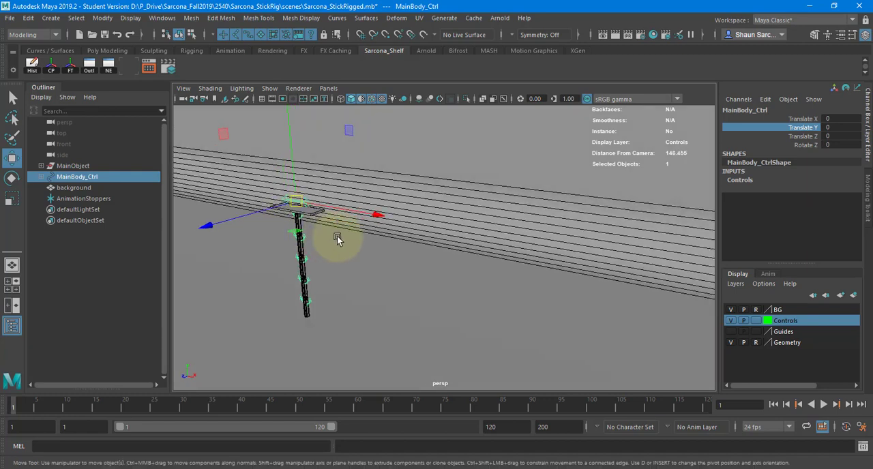
mouse_move(353, 244)
left_mouse_down("alt")
mouse_move(409, 230)
mouse_move(341, 244)
left_mouse_up("alt")
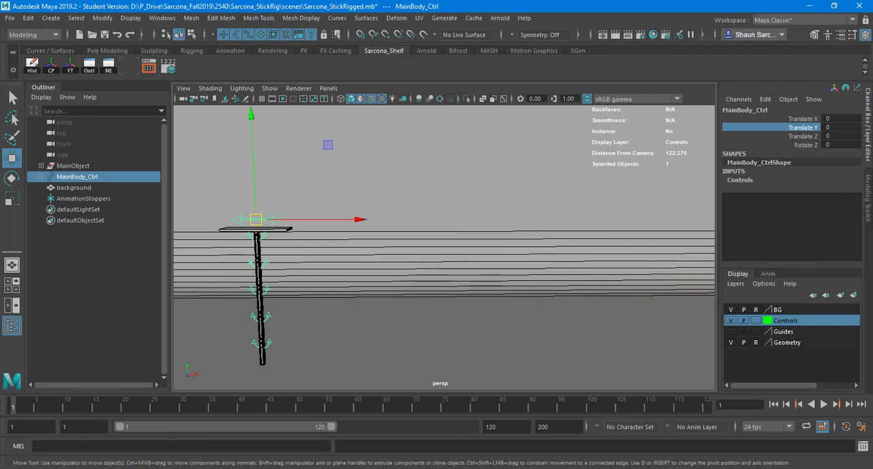
left_click(804, 120)
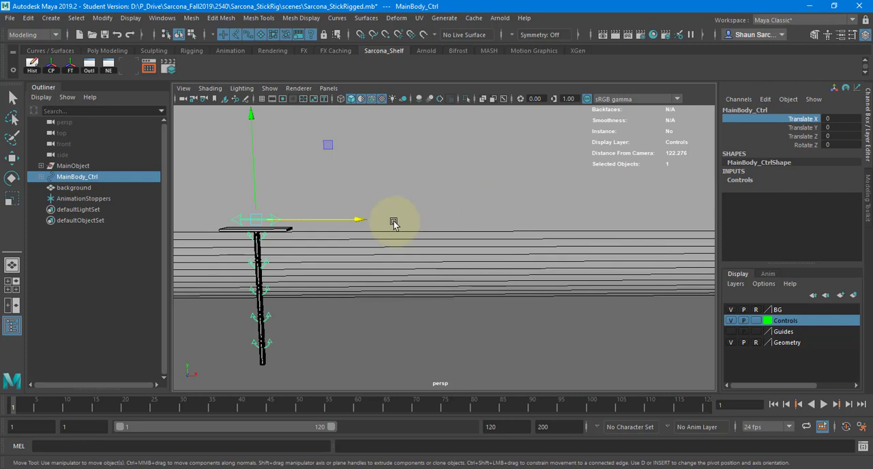
key("ctrl+z")
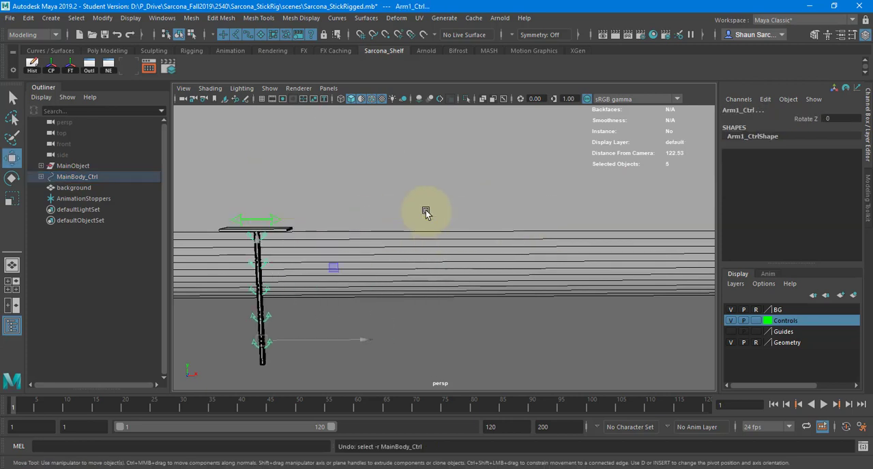
Select MainBody_Ctrl again and highlight only its Translate X channel
left_click(292, 240)
left_click_drag(300, 279, 357, 306, "alt")
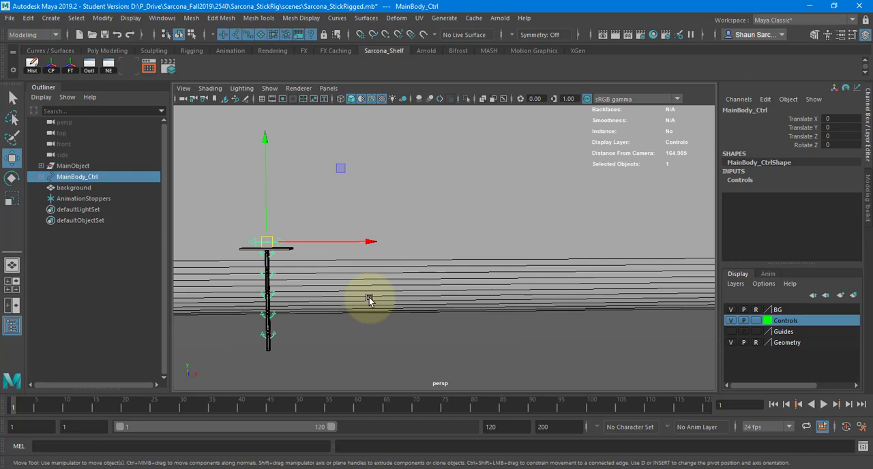
middle_click_drag(334, 286, 323, 249, "alt")
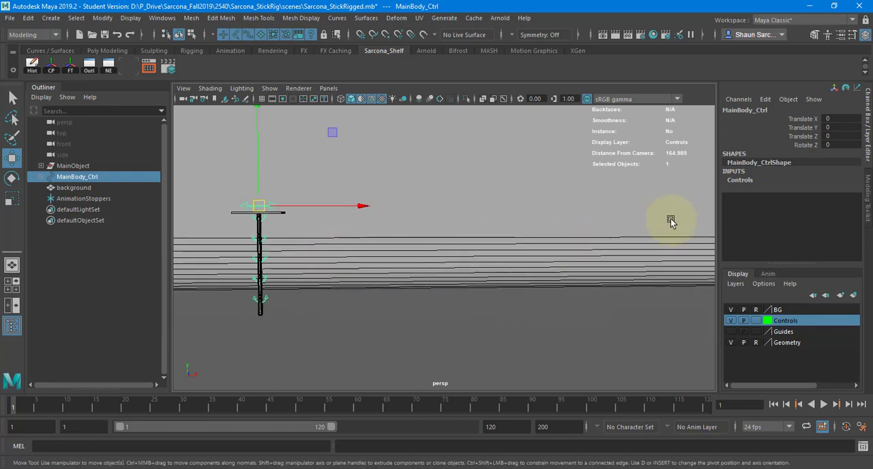
left_click(795, 121)
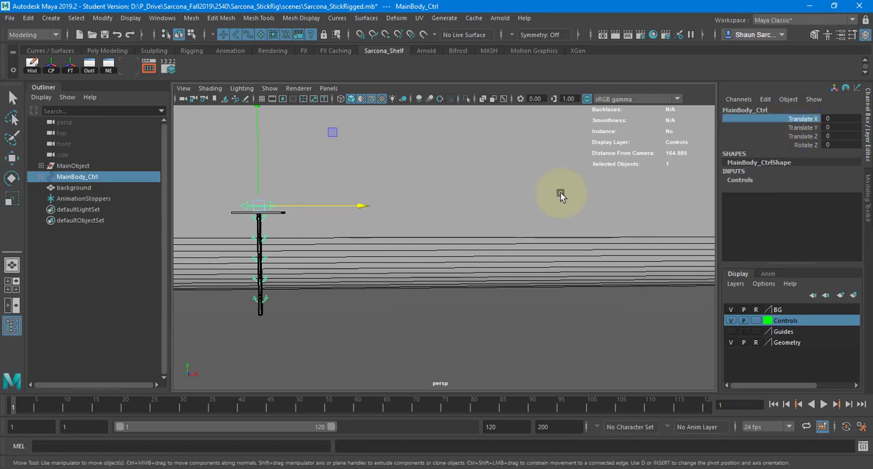
Set a Translate X key on MainBody_Ctrl at frame 1, and try moving the control about 117.9 units along X, undoing that move
key("s")
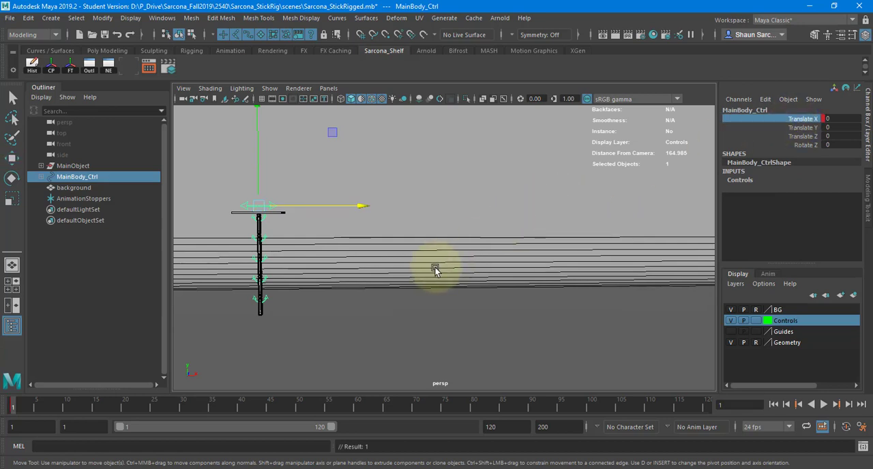
left_click_drag(473, 236, 430, 247, "alt")
left_click_drag(332, 218, 696, 216)
key("ctrl+z")
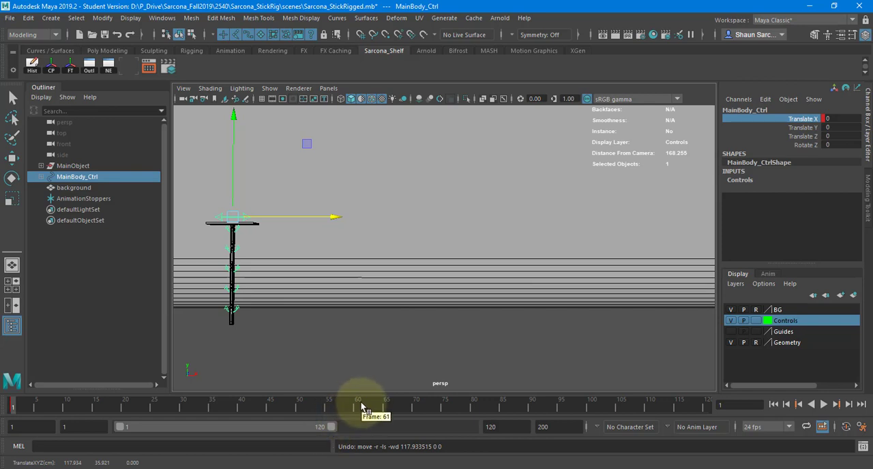
Go to frame 48, move MainBody_Ctrl along X to 125.625, and key its Translate X there
key("alt+v")
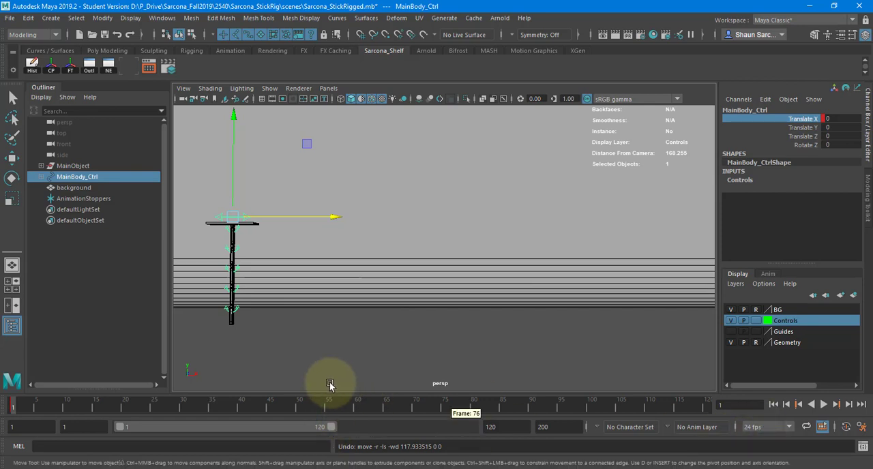
left_click(288, 409)
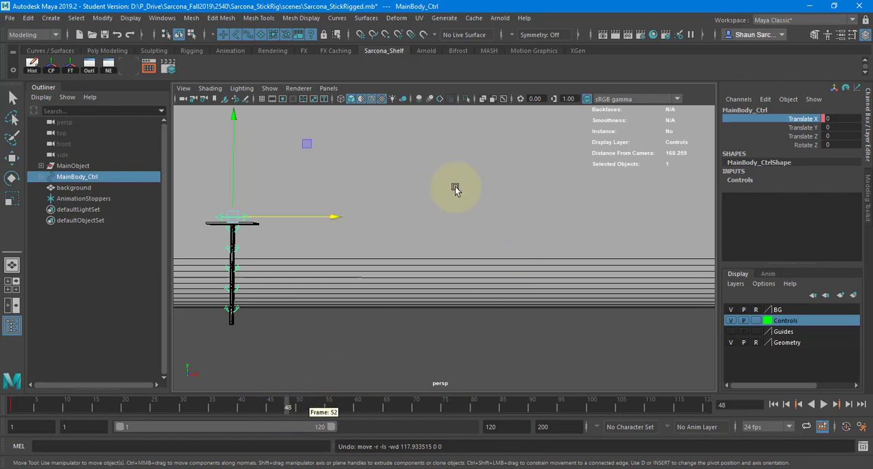
left_click_drag(324, 217, 717, 179)
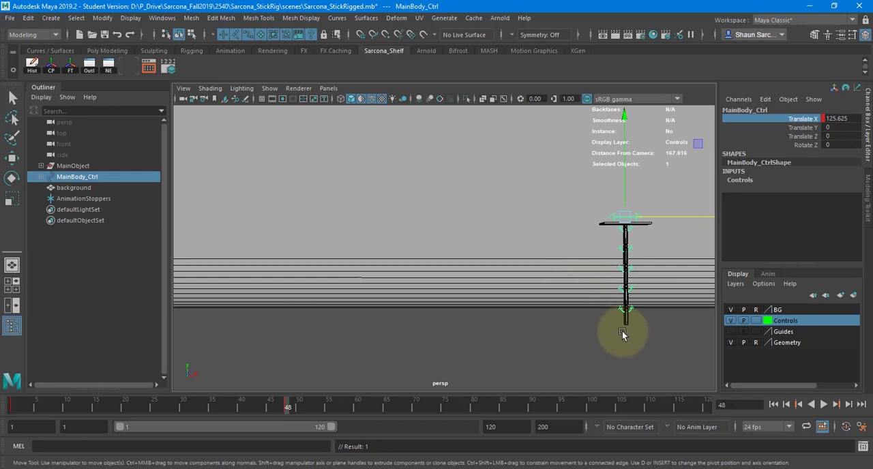
Change the playback speed to Play Every Frame, Free and play the animation
right_click(585, 408)
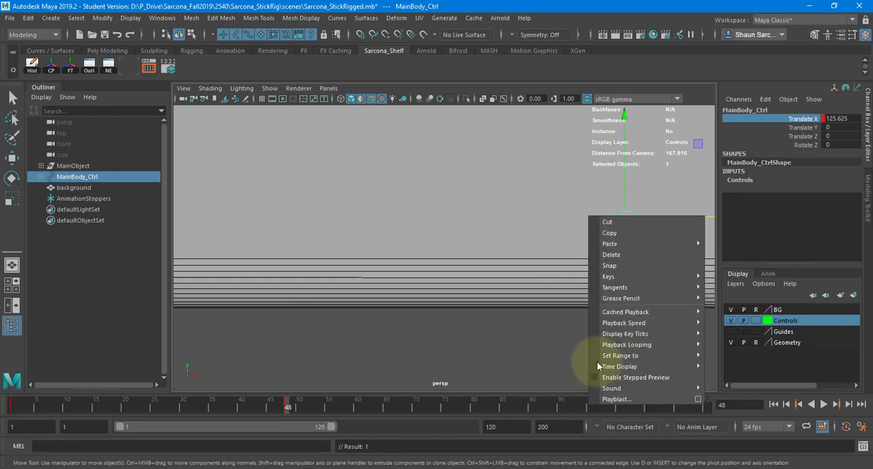
mouse_move(661, 324)
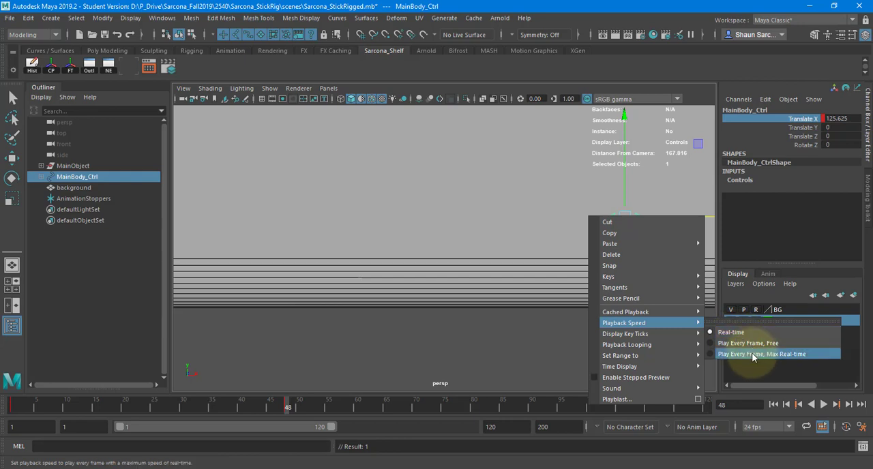
left_click(747, 343)
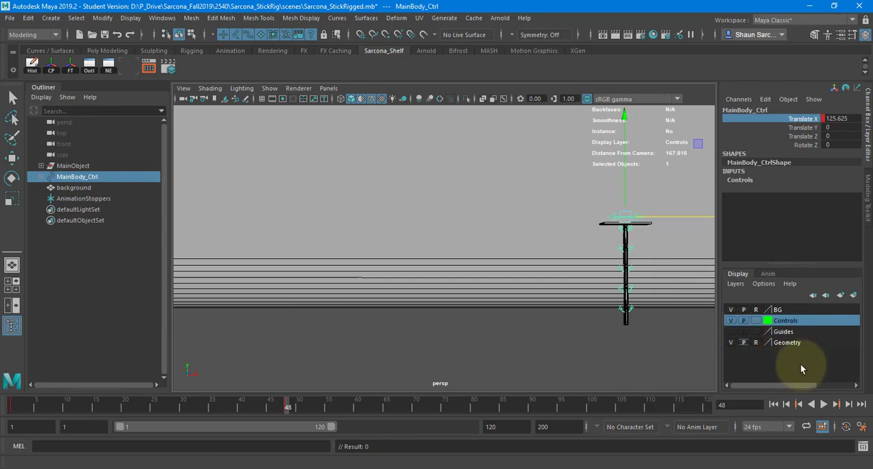
left_click(824, 405)
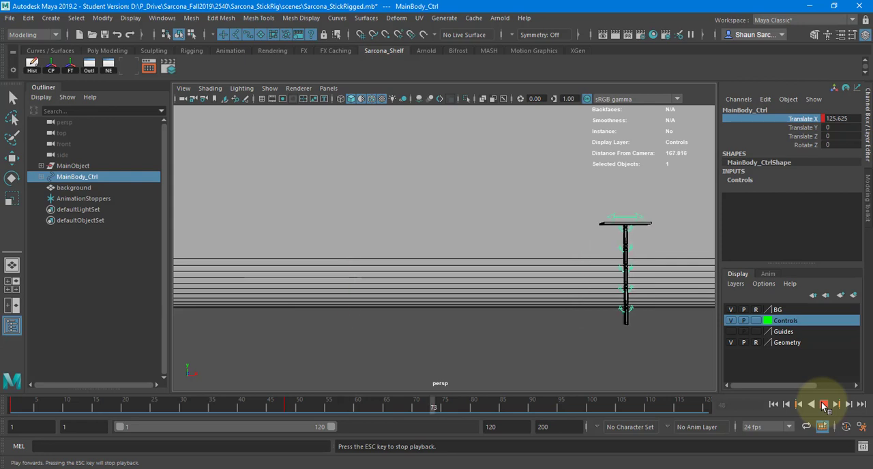
Return the playback speed to Real-time and stop the playback
right_click(569, 406)
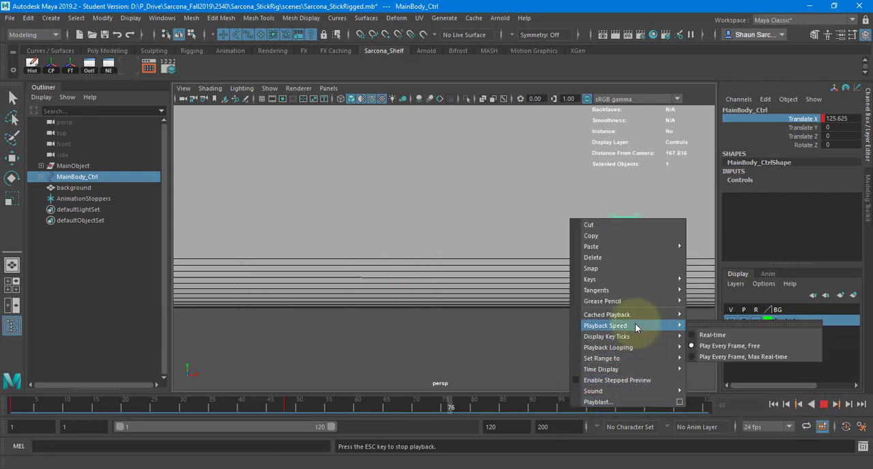
left_click(703, 333)
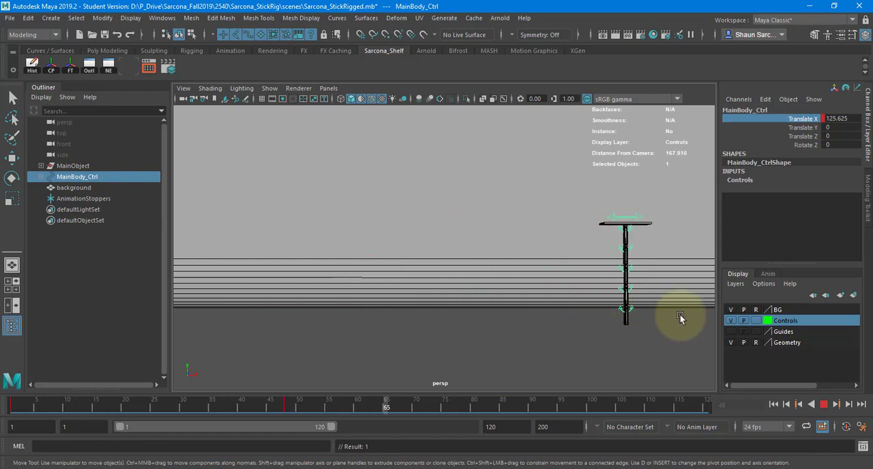
left_click(823, 404)
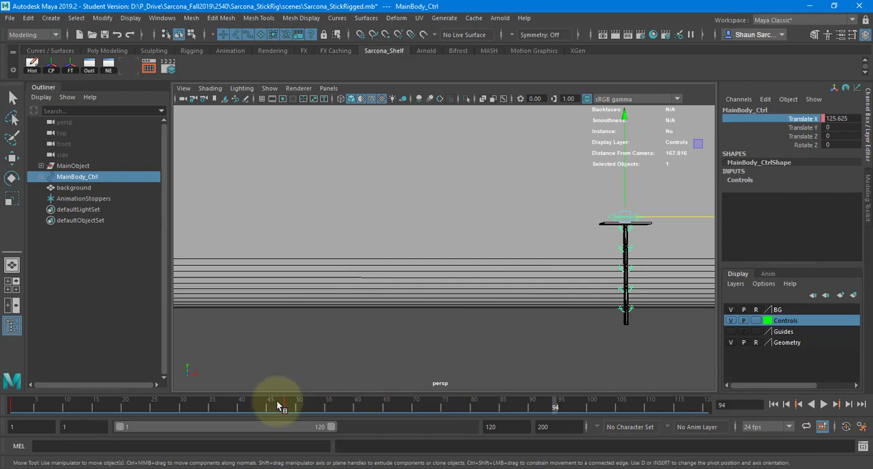
Shift MainBody_Ctrl's second key to frame 43 on the time slider and go to frame 30
mouse_move(254, 409)
left_mouse_down("shift")
mouse_move(330, 410)
mouse_move(205, 412)
mouse_move(277, 414)
mouse_move(267, 413)
left_mouse_up("shift")
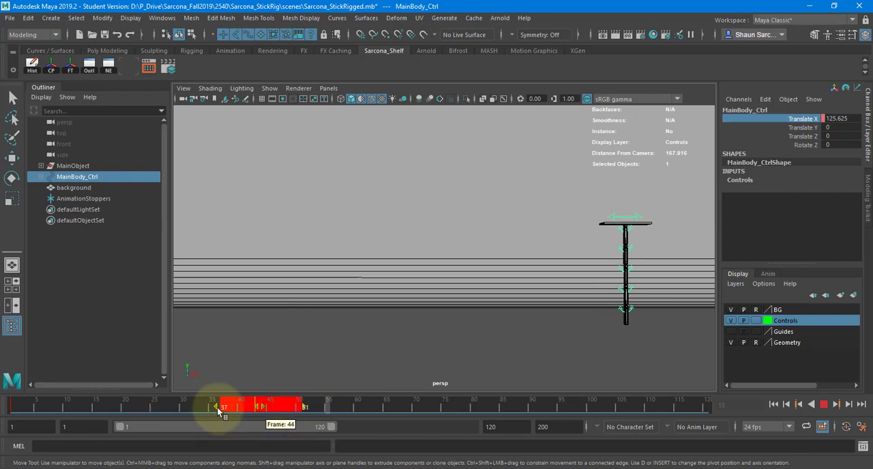
left_click(183, 410)
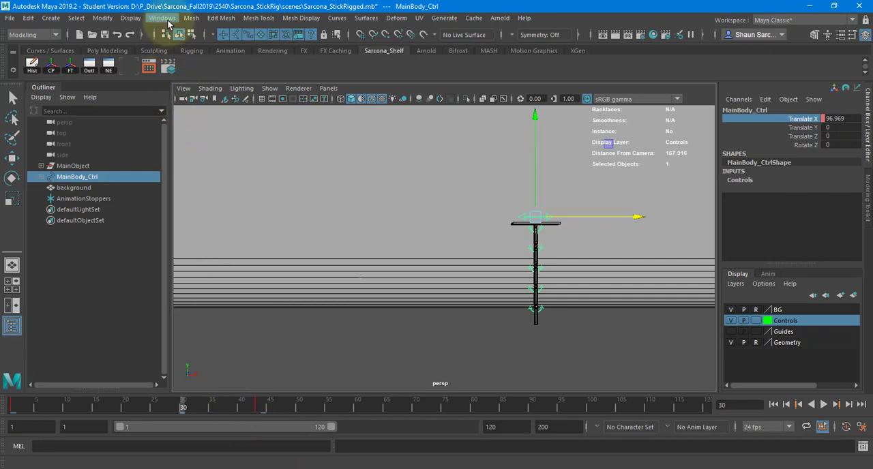
Open the Dope Sheet for MainBody_Ctrl
left_click(162, 18)
mouse_move(261, 81)
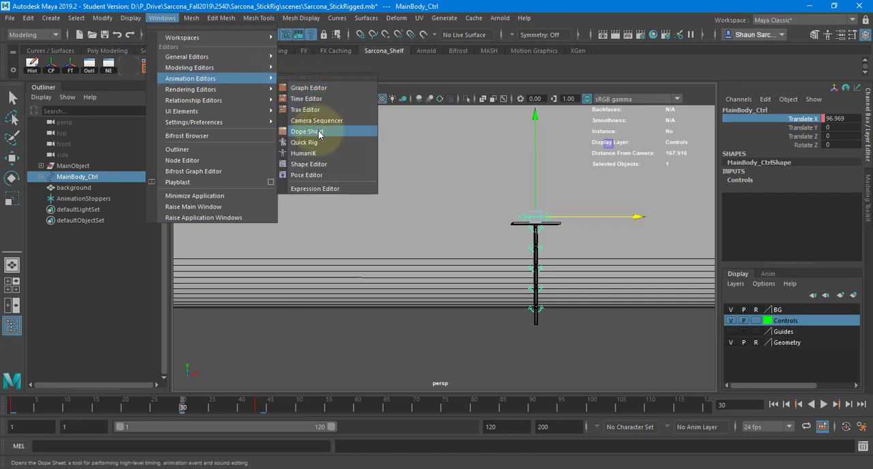
left_click(319, 132)
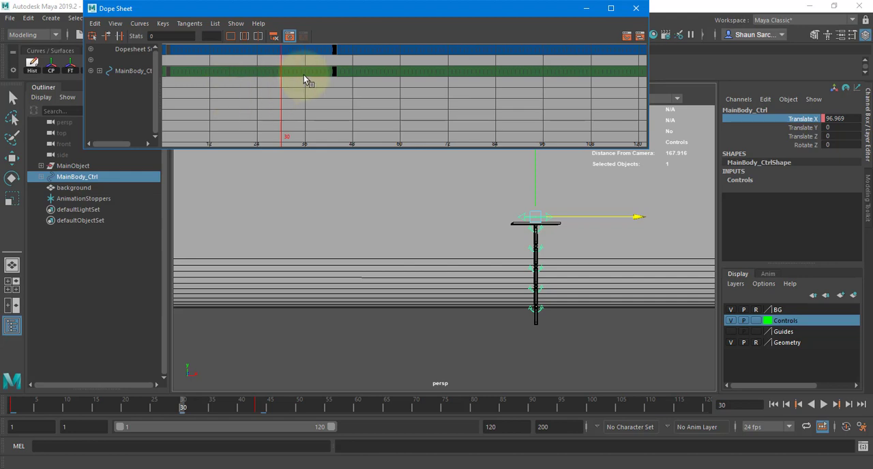
Select MainBody_Ctrl's second key in the Dope Sheet and shift it to frame 24 with the Move tool
left_click(335, 71)
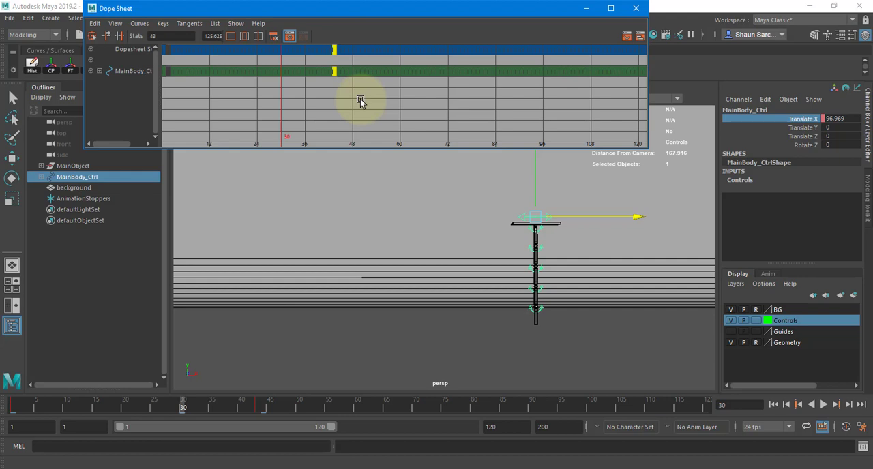
key("q")
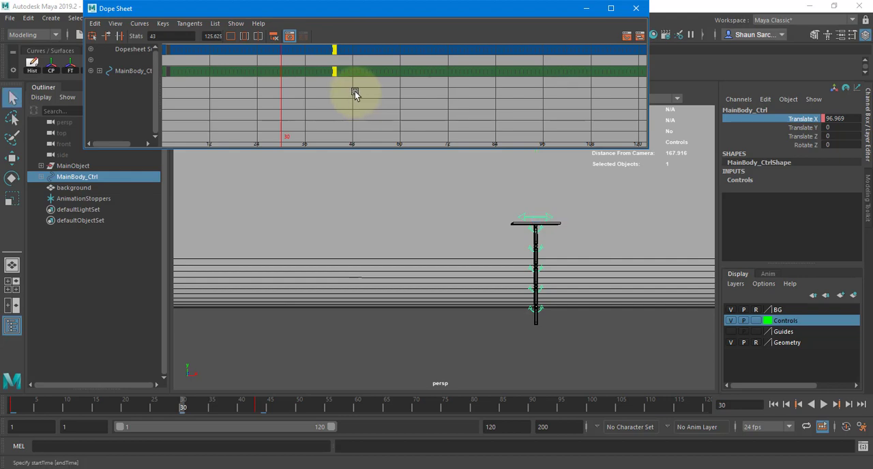
left_click(12, 98)
mouse_move(349, 88)
middle_mouse_down()
mouse_move(337, 73)
mouse_move(355, 95)
mouse_move(344, 88)
middle_mouse_up()
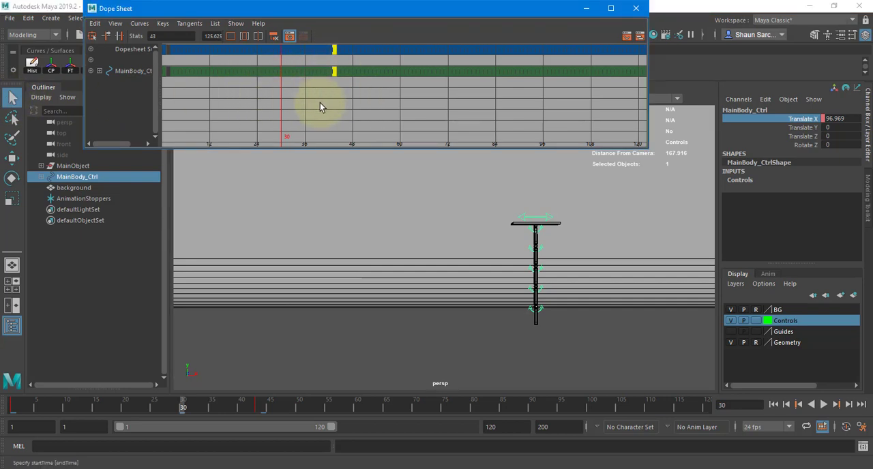
key("w")
middle_click_drag(336, 95, 266, 92)
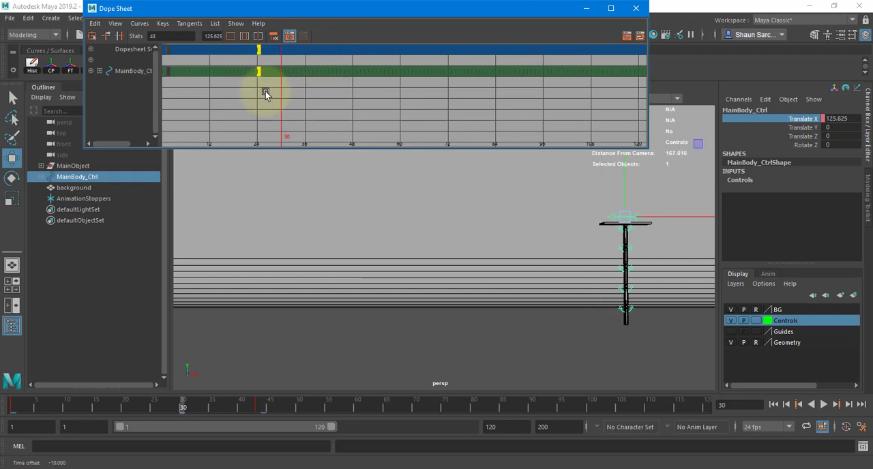
Play the animation from frame 1 to check the retimed MainBody_Ctrl movement, and stop the playback
left_click(13, 402)
key("alt+v")
left_click(823, 404)
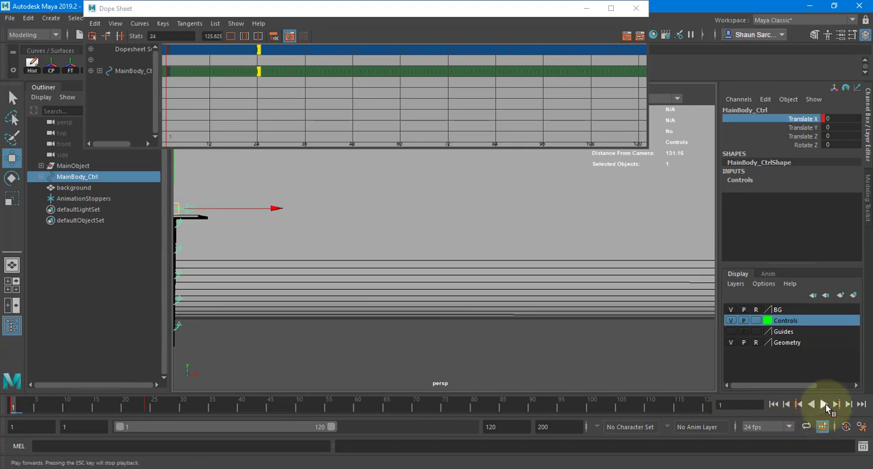
left_click(823, 404)
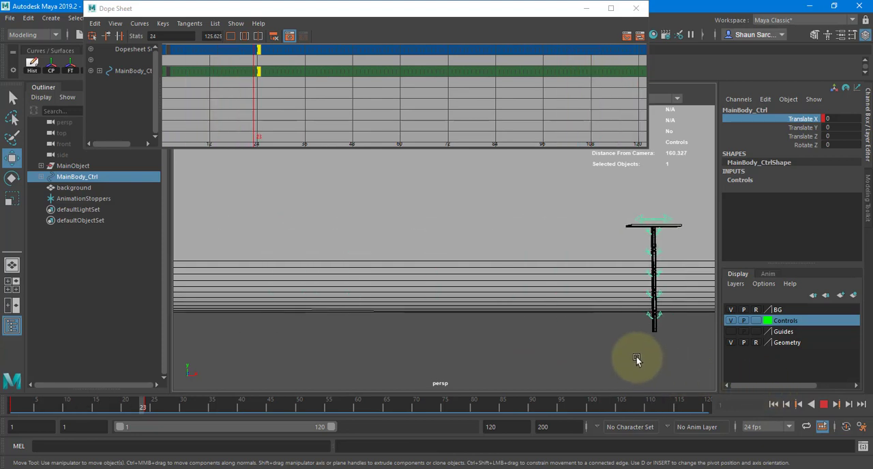
key("Escape")
Retime MainBody_Ctrl's second key in the Dope Sheet to exactly frame 30
middle_click_drag(265, 87, 284, 86)
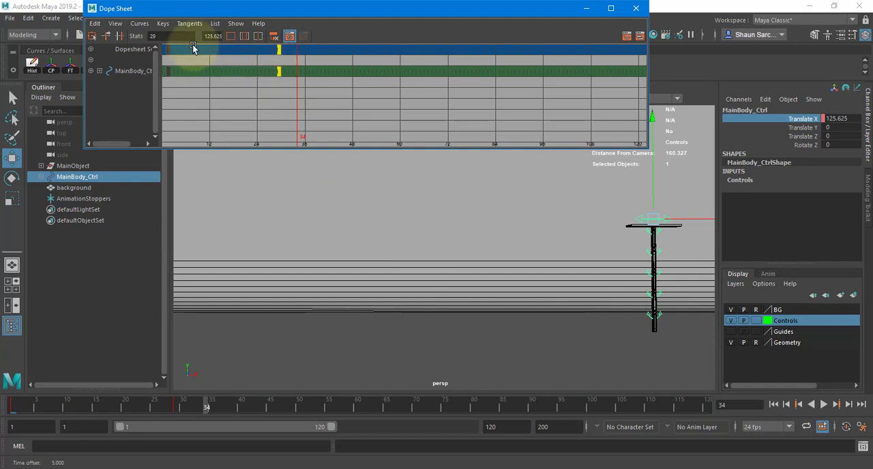
left_click_drag(168, 37, 140, 36)
type("30")
key("Return")
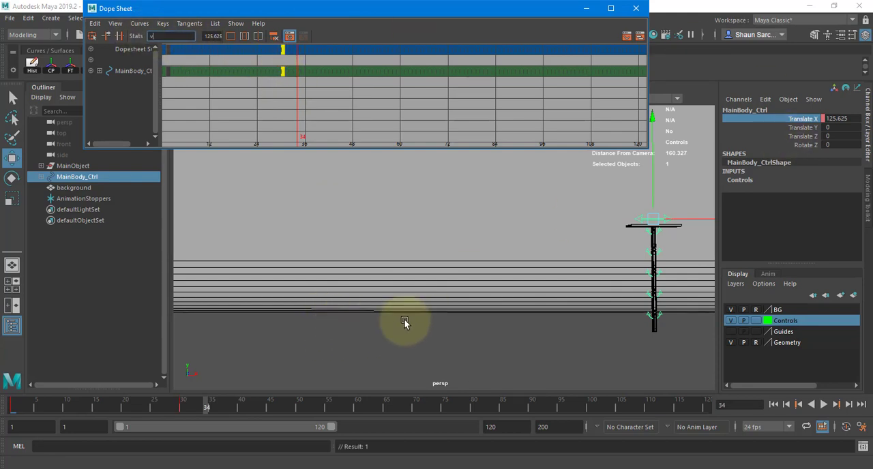
Shorten the playback range to end at frame 50 and play the animation within it
key("alt+v")
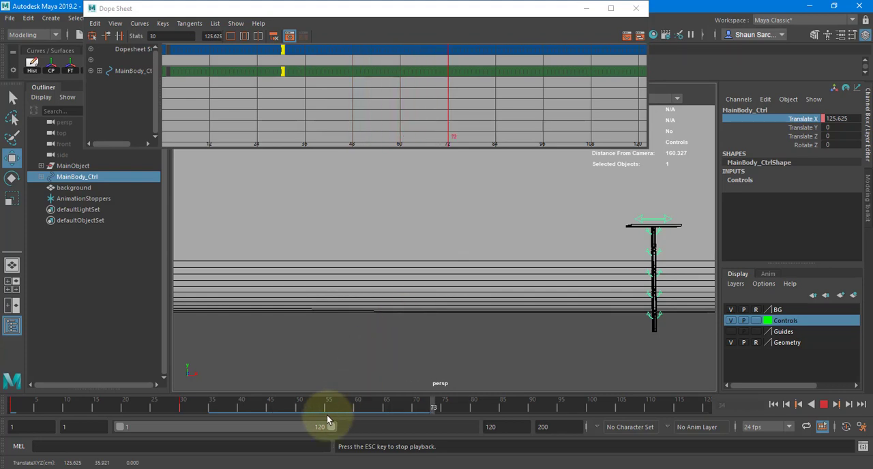
left_click_drag(331, 428, 203, 429)
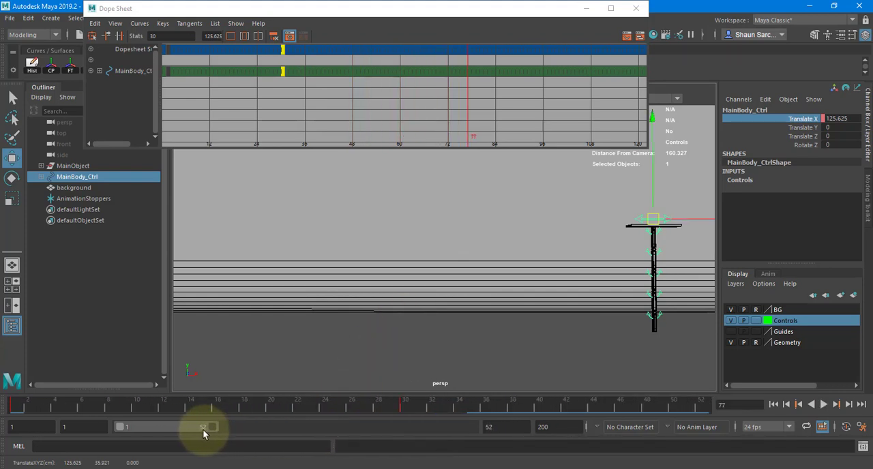
key("alt+v")
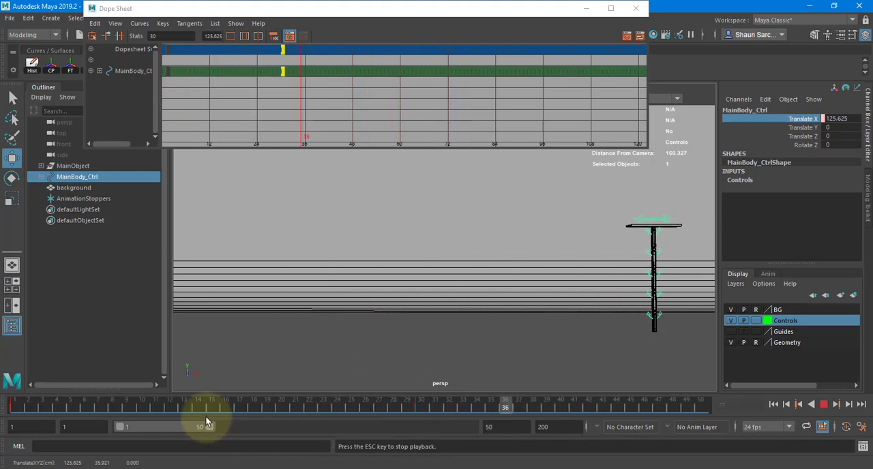
key("Escape")
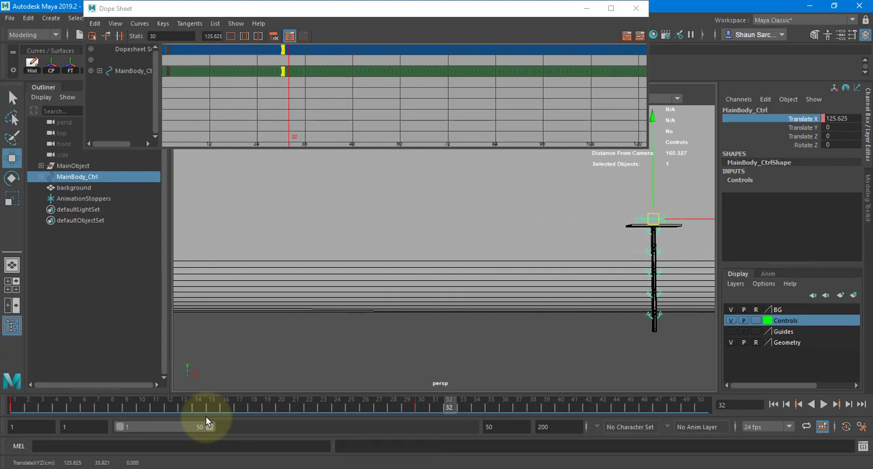
Minimize the Dope Sheet and open the Graph Editor in a smaller window that leaves the time slider uncovered
left_click(586, 9)
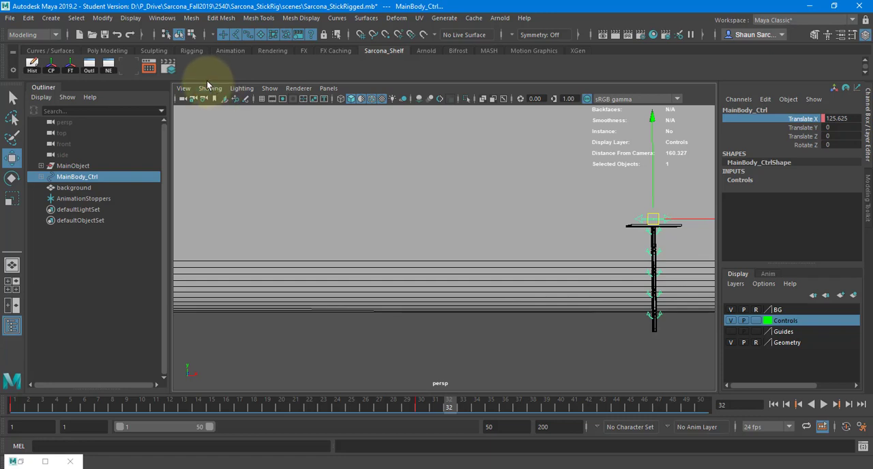
left_click(127, 69)
left_click_drag(163, 63, 218, 63)
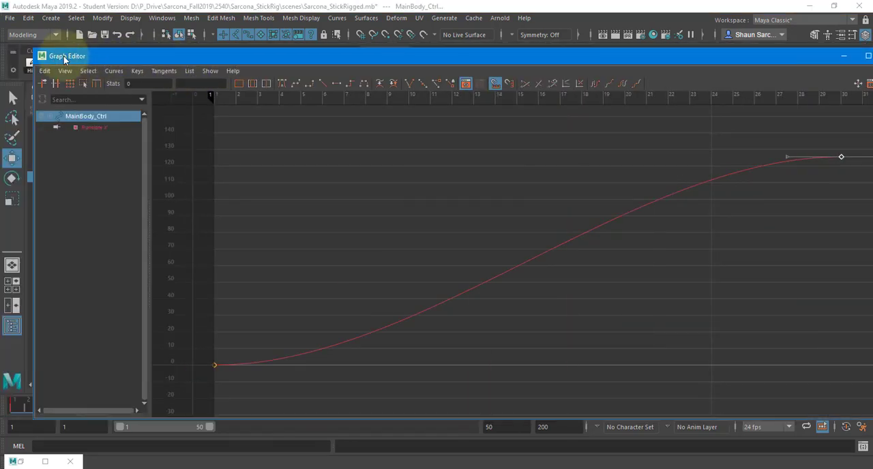
left_click_drag(35, 49, 291, 124)
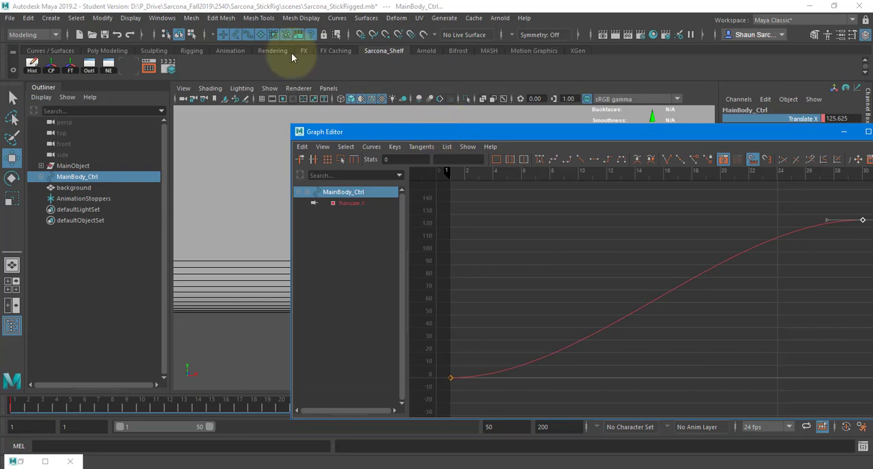
left_click_drag(453, 131, 210, 12)
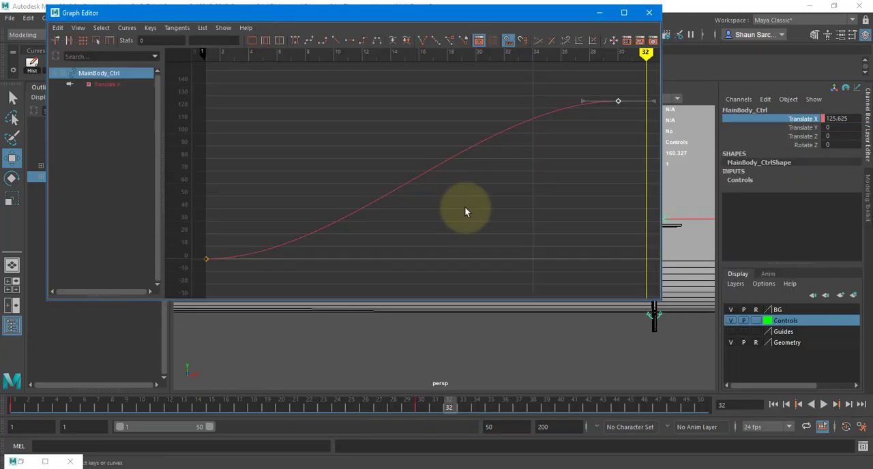
Select the Translate X curve's key at frame 1 and rotate its tangent handle upward so the curve starts steeply
left_click(345, 156)
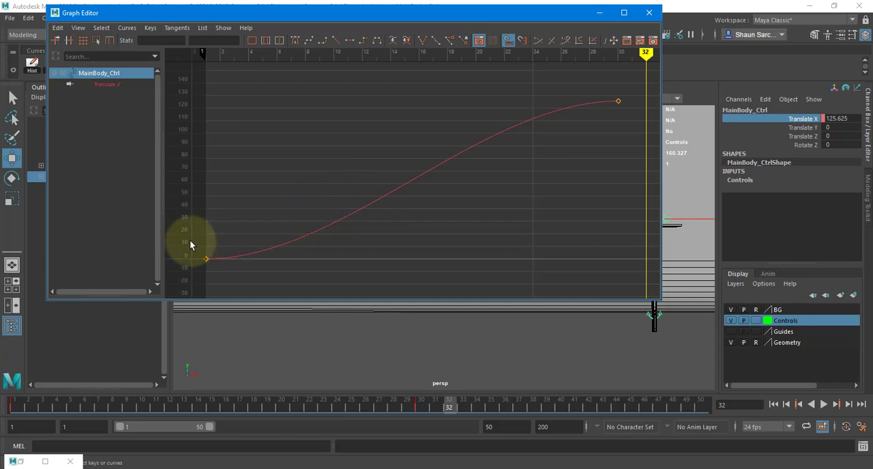
left_click_drag(261, 257, 300, 279)
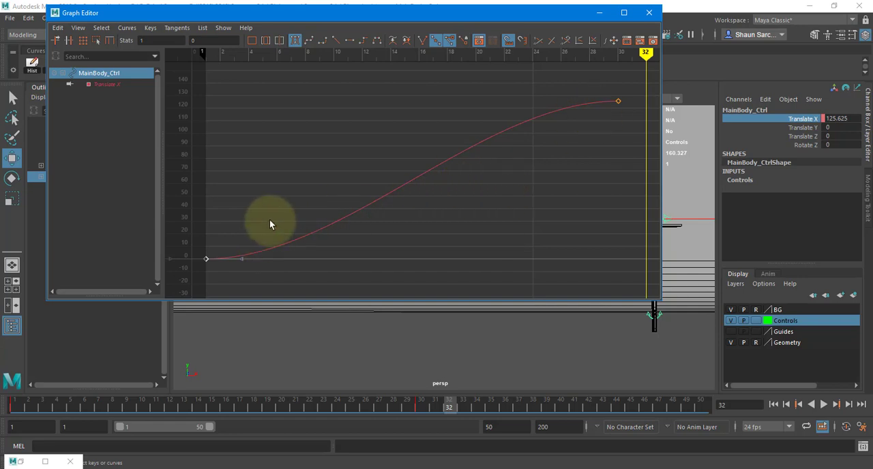
middle_click_drag(267, 273, 244, 264)
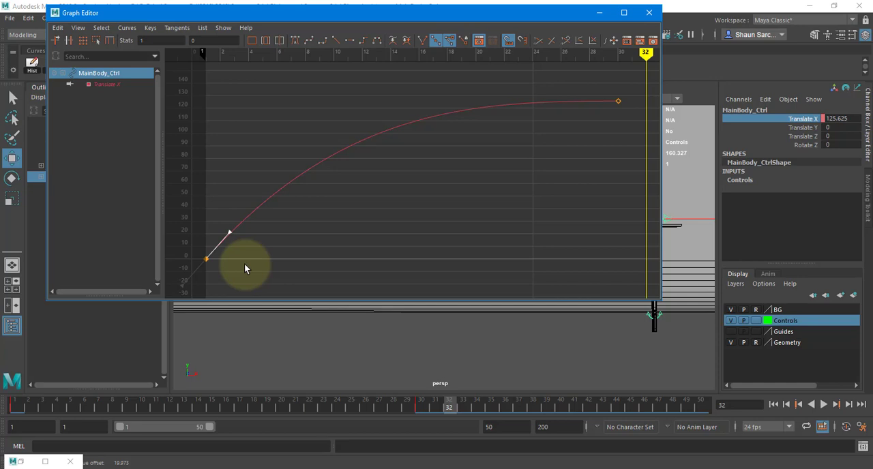
Undo the steep tangent at frame 1, then try rotating the frame 30 key's tangent handle downward on the Translate X curve
key("ctrl+z")
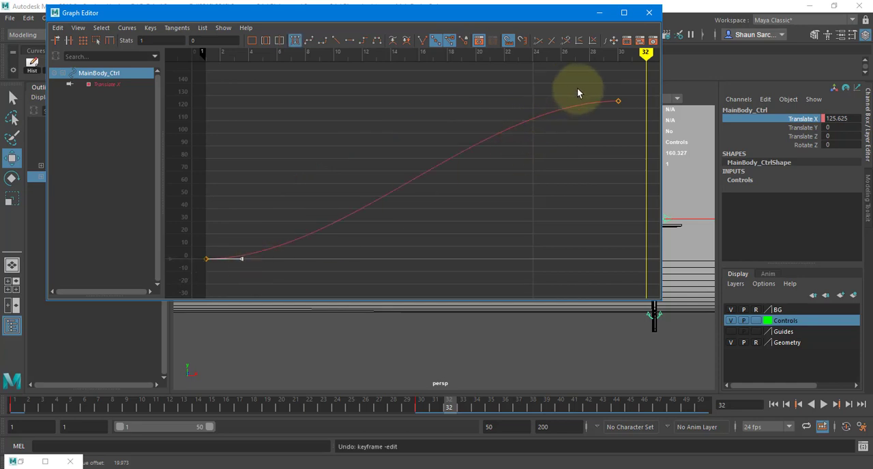
key("ctrl+z")
middle_click_drag(588, 119, 595, 159)
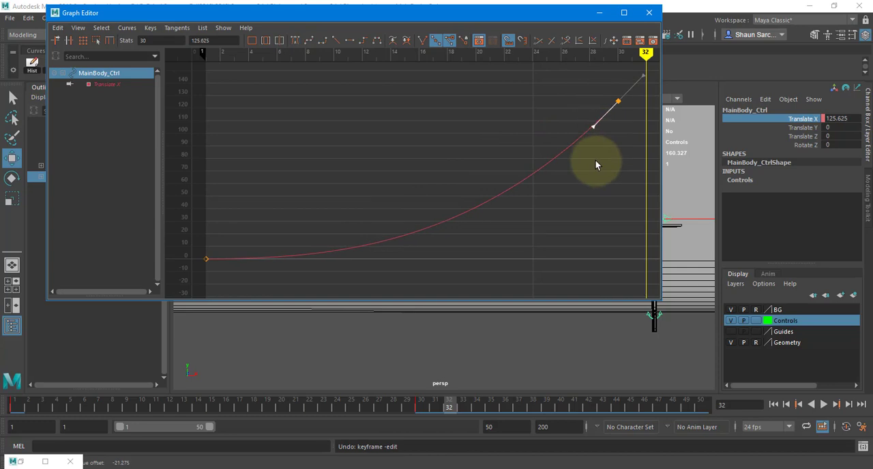
middle_click_drag(595, 160, 532, 146)
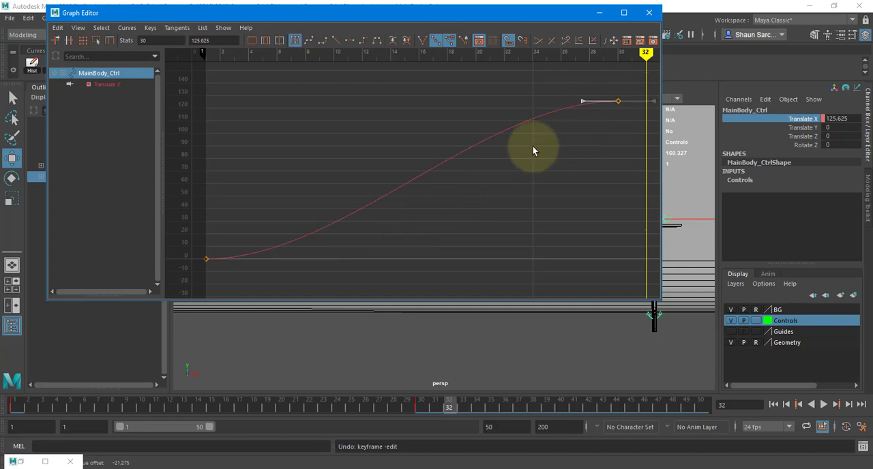
Select the Translate X curve's key at frame 1 and rotate its tangent handle steeply upward again
left_click_drag(220, 274, 221, 275)
left_click_drag(234, 250, 252, 268)
middle_click_drag(250, 267, 237, 242)
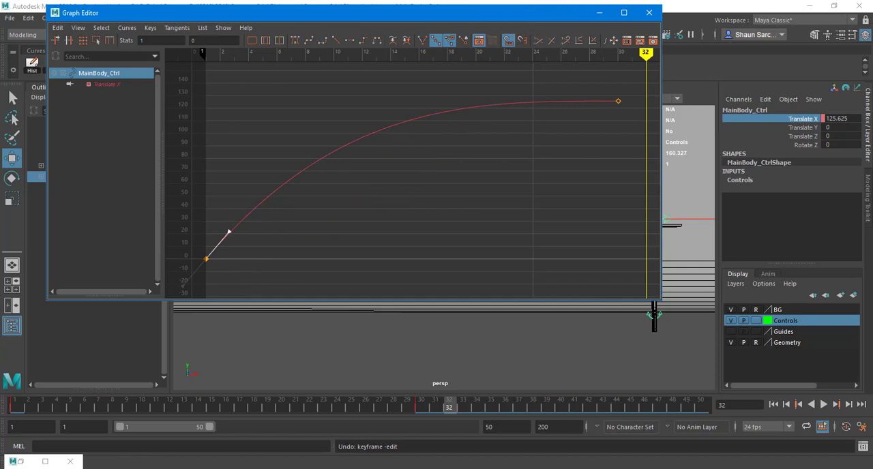
Close the Graph Editor, play the animation and scrub from frame 1 to frame 16 to examine the fast start
left_click(649, 12)
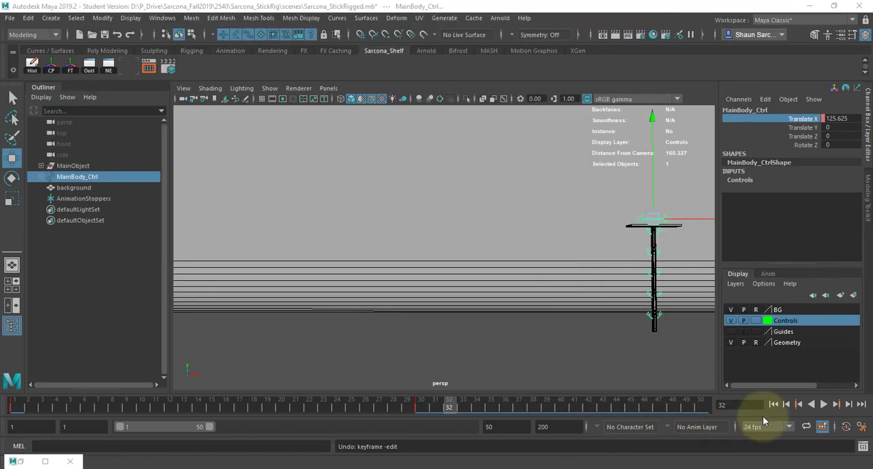
left_click(823, 405)
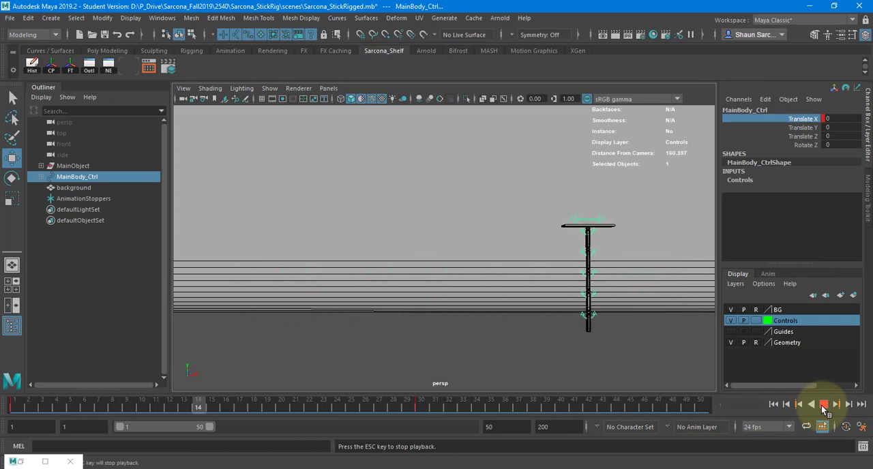
left_click(824, 406)
left_click_drag(16, 408, 85, 416)
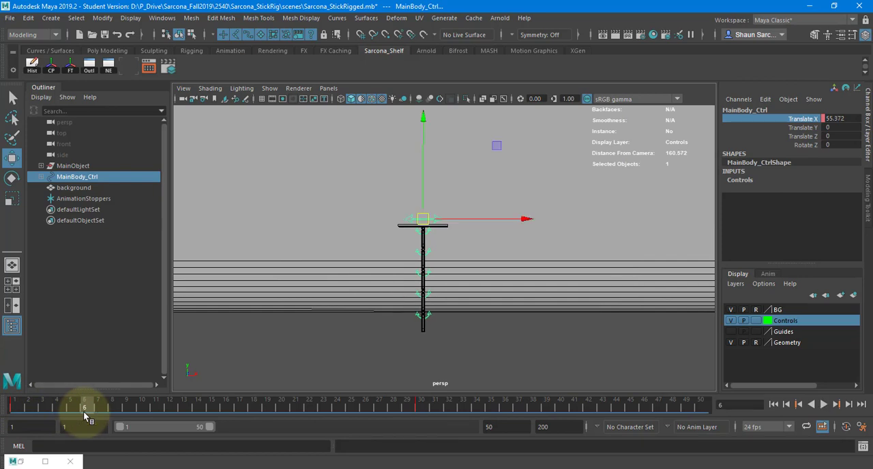
left_click_drag(85, 416, 227, 407)
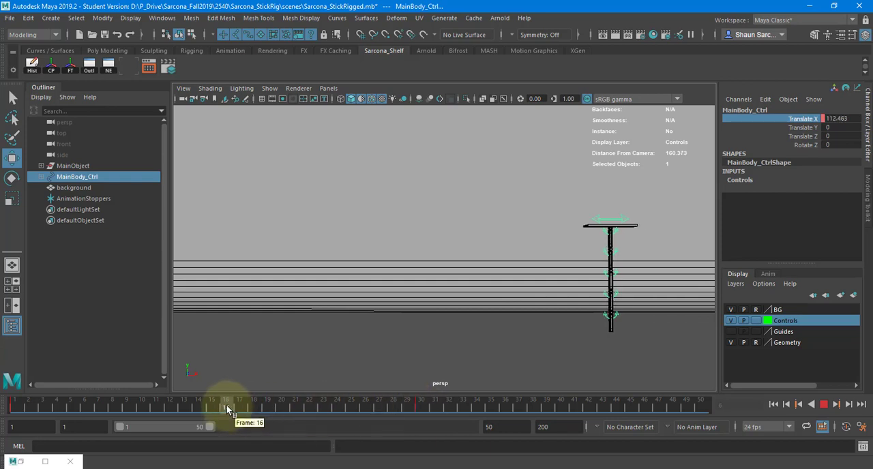
left_click_drag(226, 408, 227, 408)
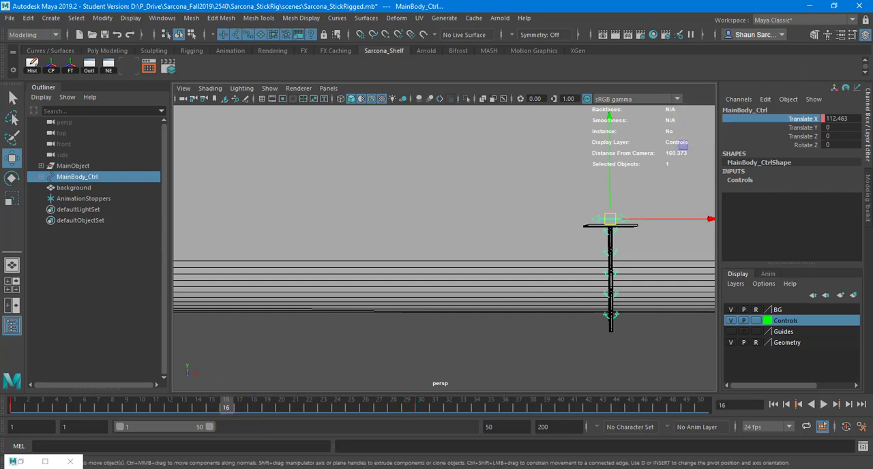
Reopen the Graph Editor, flatten the frame 1 tangent, steepen the frame 30 key's tangent, and move the window out of view
left_click(149, 67)
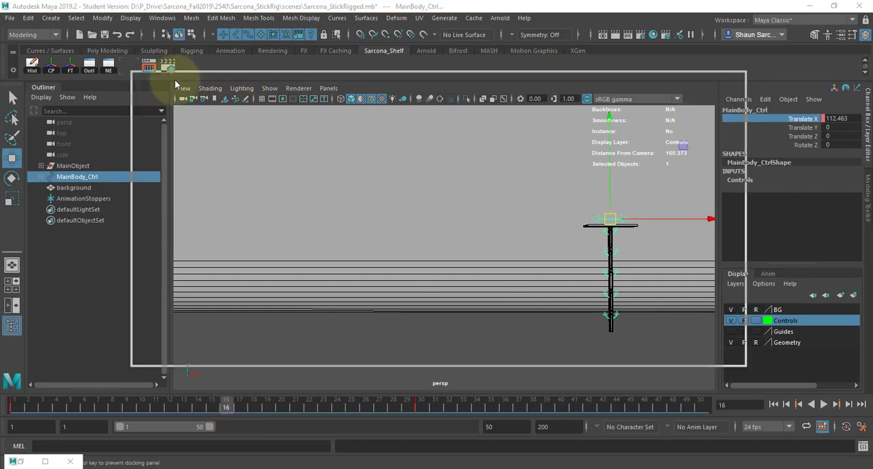
middle_click_drag(218, 265, 254, 294)
left_click_drag(560, 154, 638, 195)
left_click(579, 171)
middle_click_drag(587, 194, 583, 230)
left_click_drag(472, 84, 872, 59)
Play the animation from frame 1 and examine the slow start and abrupt stop at frame 30
left_click(773, 405)
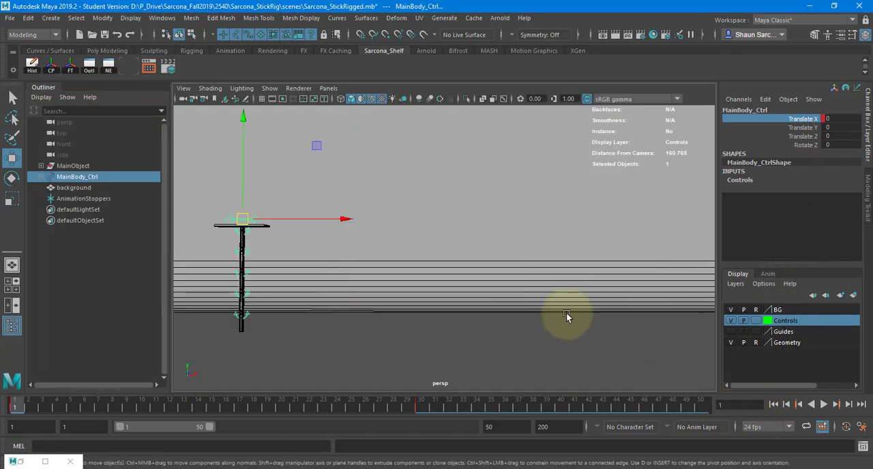
key("alt+v")
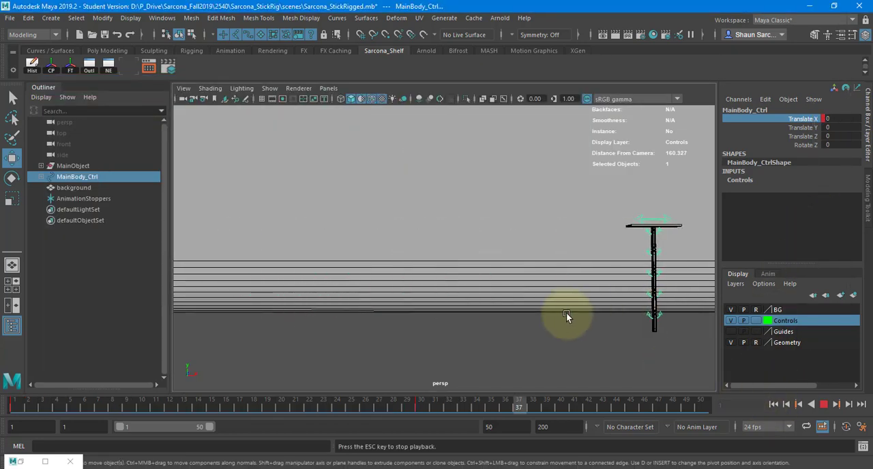
key("Escape")
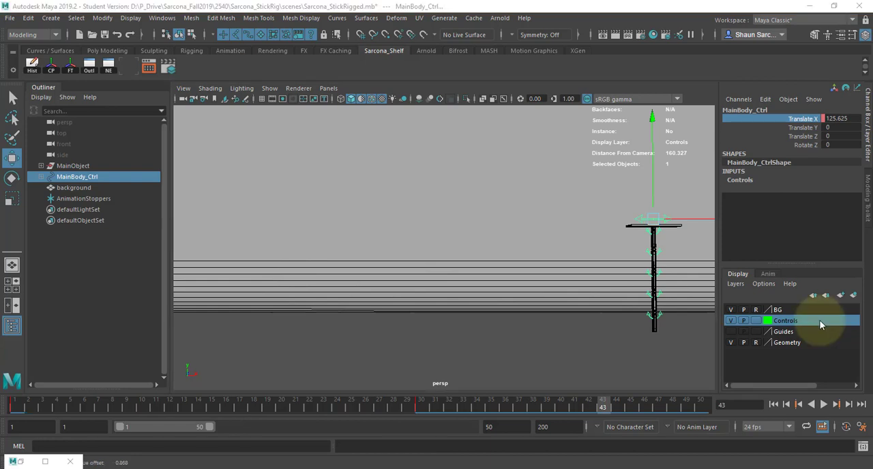
left_click(16, 405)
key("alt+v")
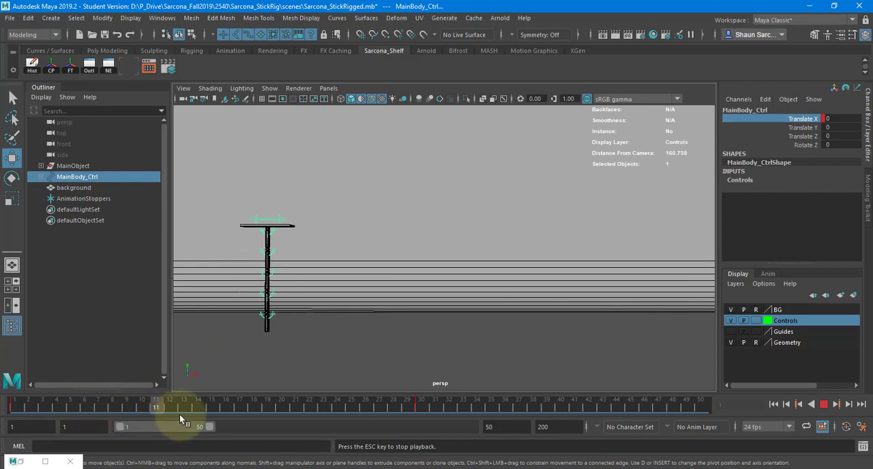
left_click_drag(179, 414, 377, 421)
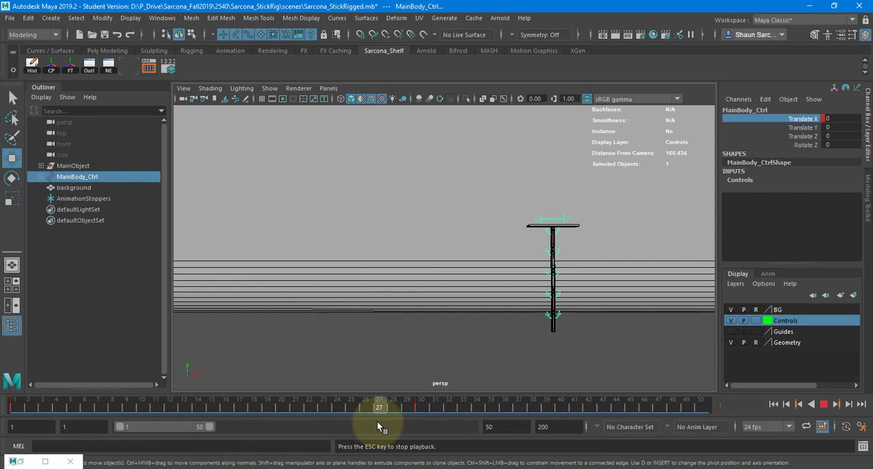
left_click_drag(395, 420, 424, 417)
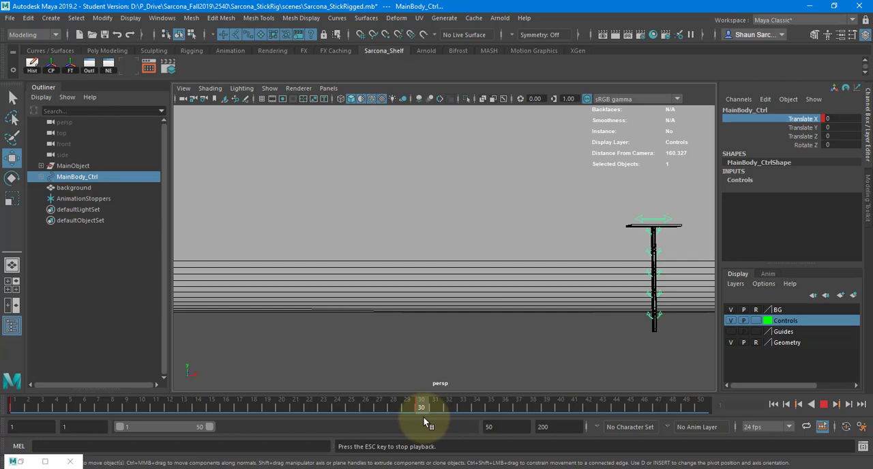
left_click(825, 405)
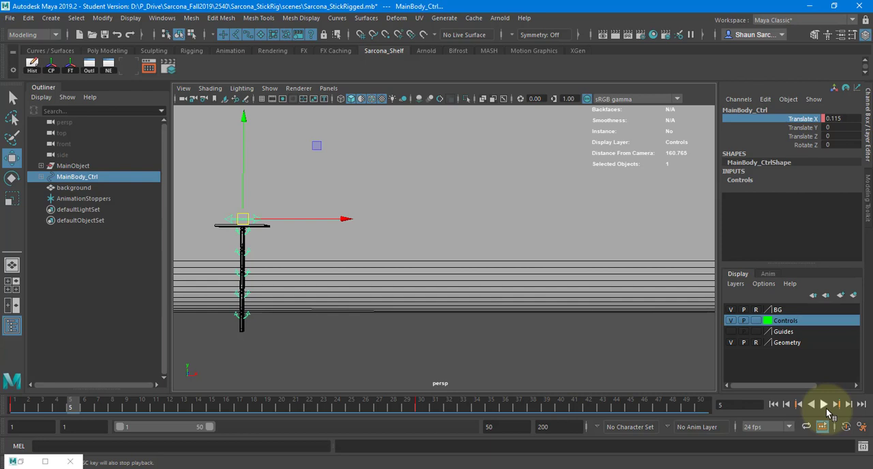
Bring the Graph Editor back into view and tilt the frame 1 key's tangent handle slightly upward
left_click_drag(872, 48, 503, 68)
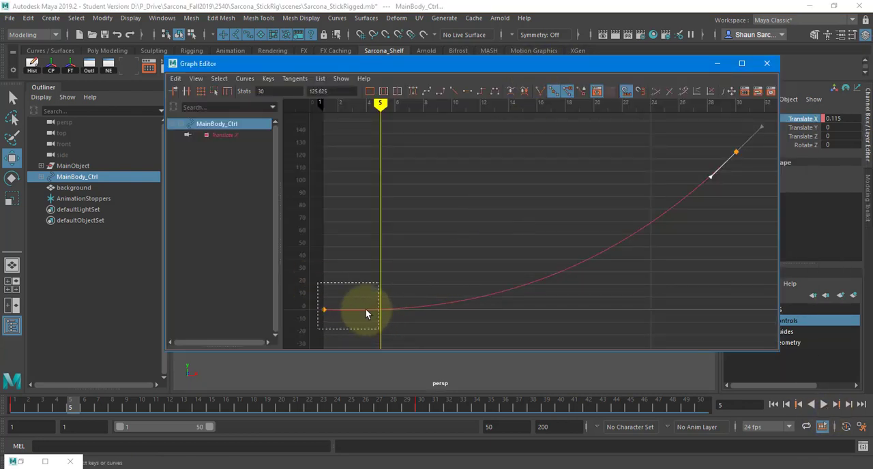
left_click_drag(366, 309, 365, 320)
middle_click_drag(364, 319, 369, 319)
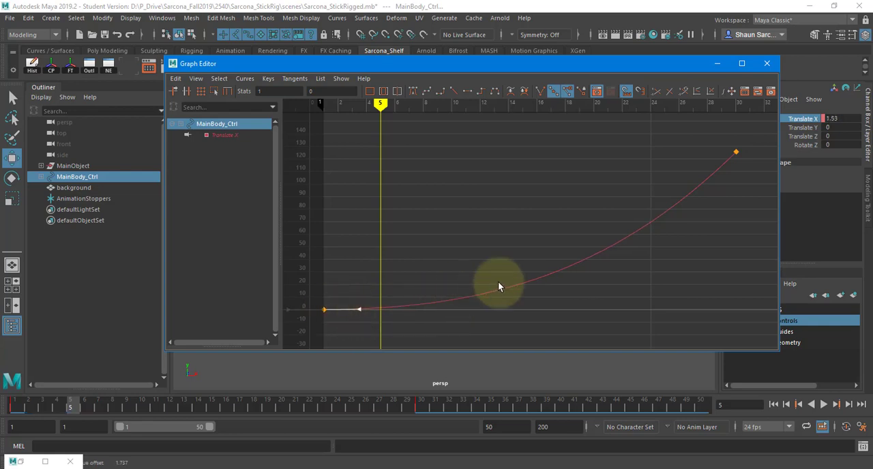
Convert the Translate X curve to weighted tangents and pull the frame 30 key's long incoming handle down to about value 0
left_click(732, 149)
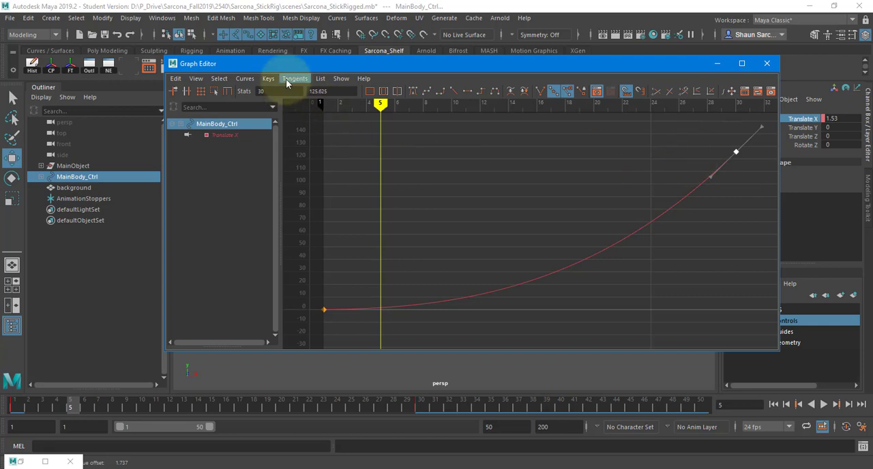
left_click(244, 79)
left_click(290, 354)
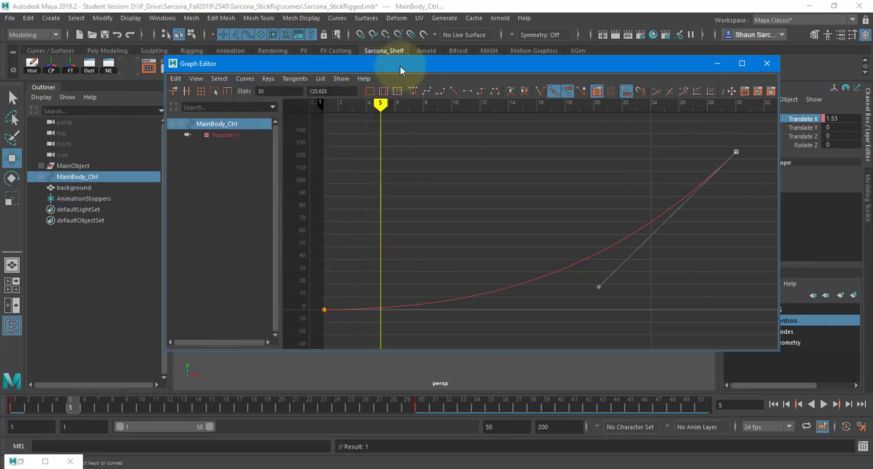
left_click(294, 79)
left_click(316, 262)
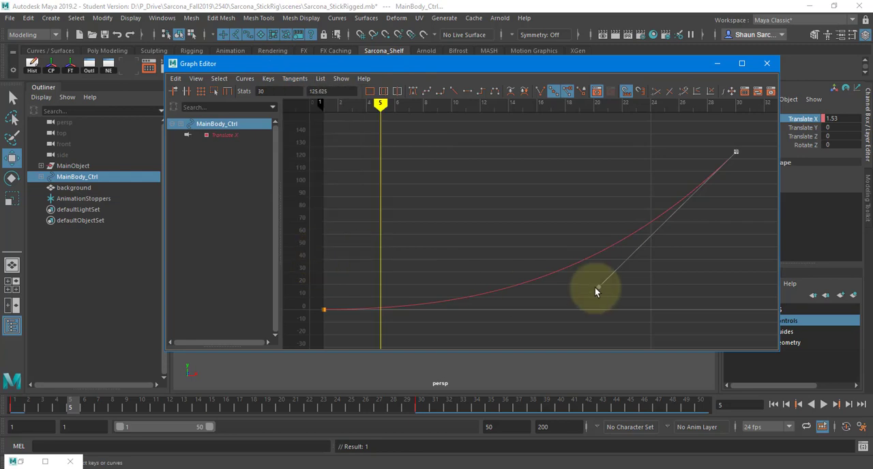
left_click_drag(600, 266, 620, 321)
middle_click_drag(635, 292, 541, 280)
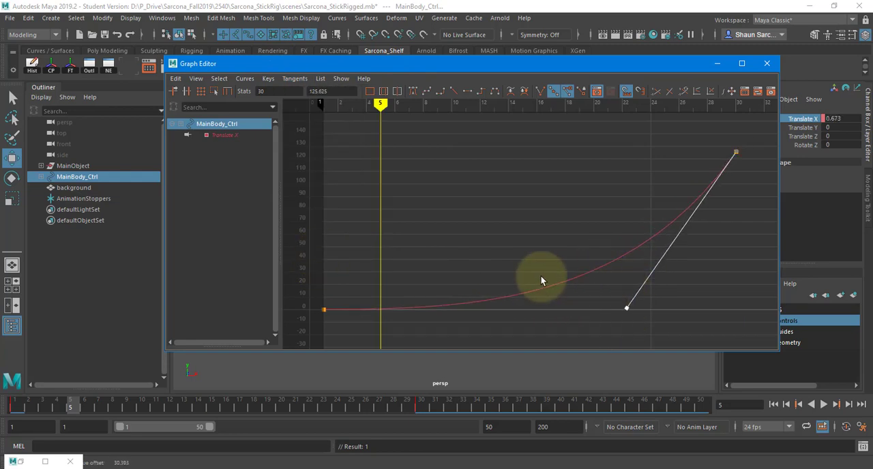
Break the frame 30 key's tangents and steepen its incoming handle, ending near frame 27, just below value 0
left_click(568, 227)
left_click_drag(706, 135, 752, 168)
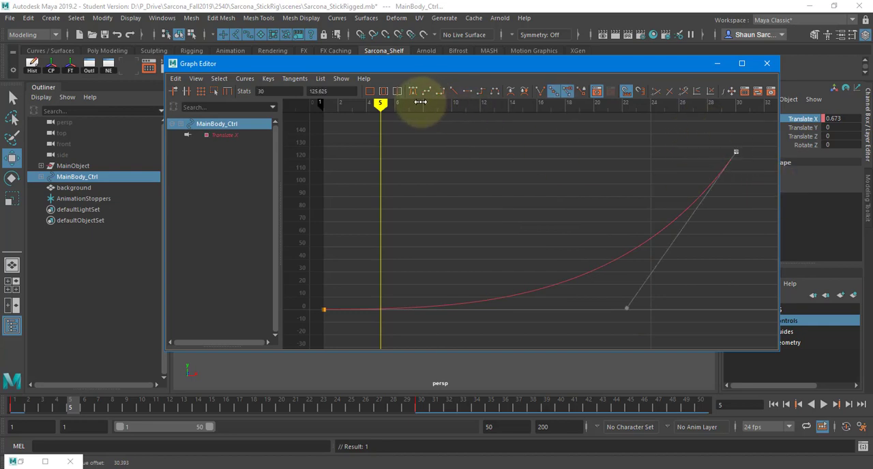
left_click(540, 91)
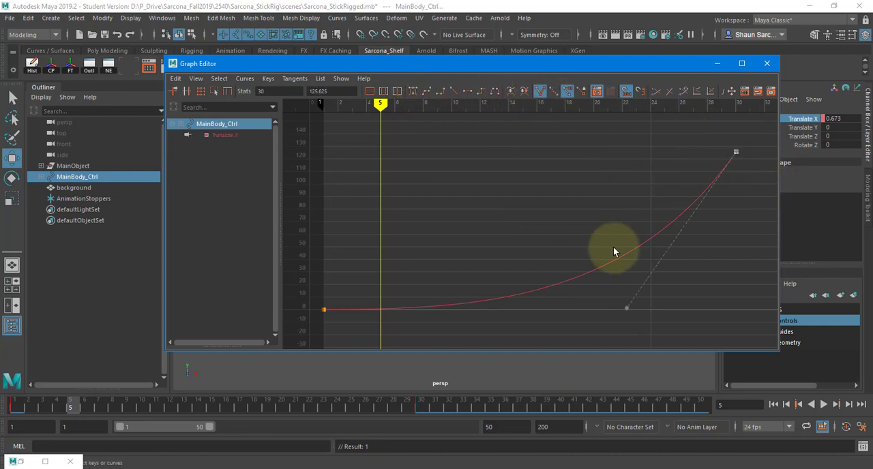
middle_click_drag(612, 313, 673, 318)
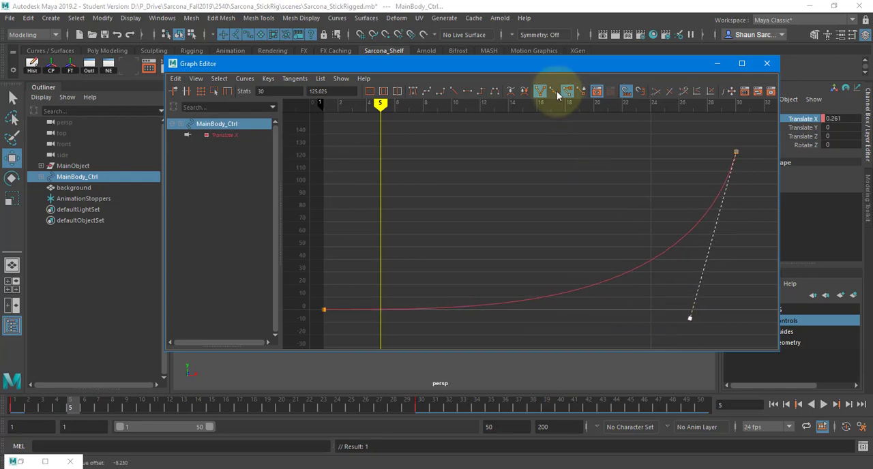
Close the Graph Editor and play the animation from the first frame to examine the sharper acceleration
left_click(767, 63)
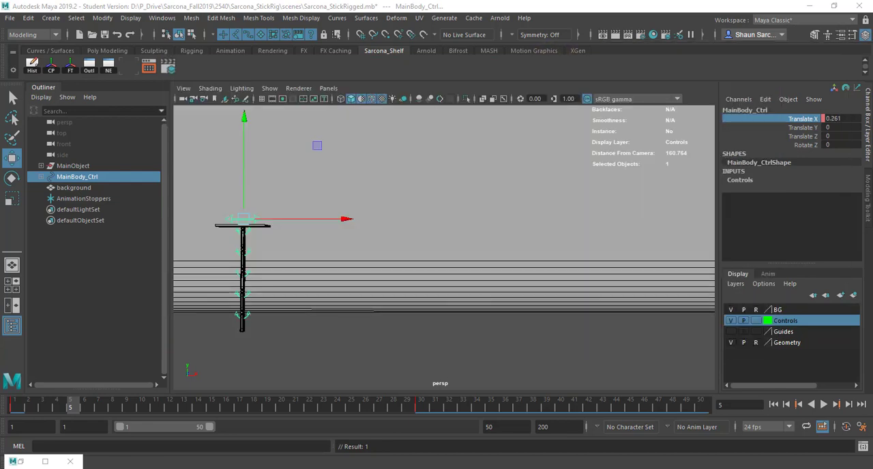
left_click(774, 404)
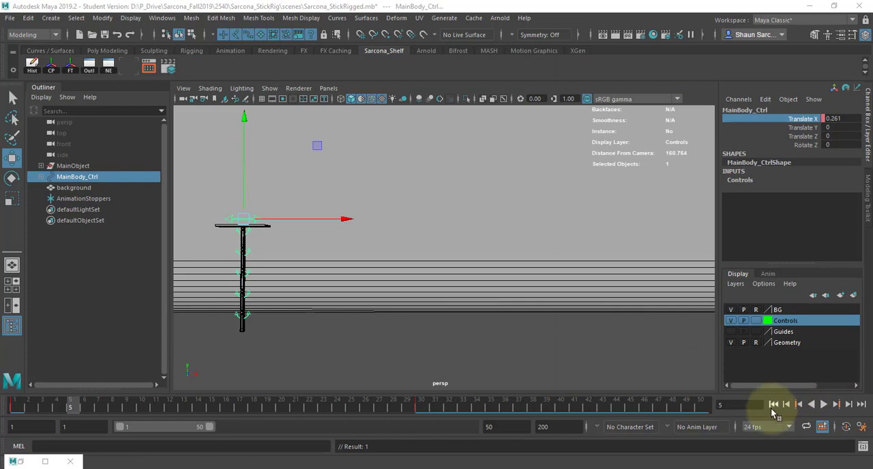
left_click(823, 404)
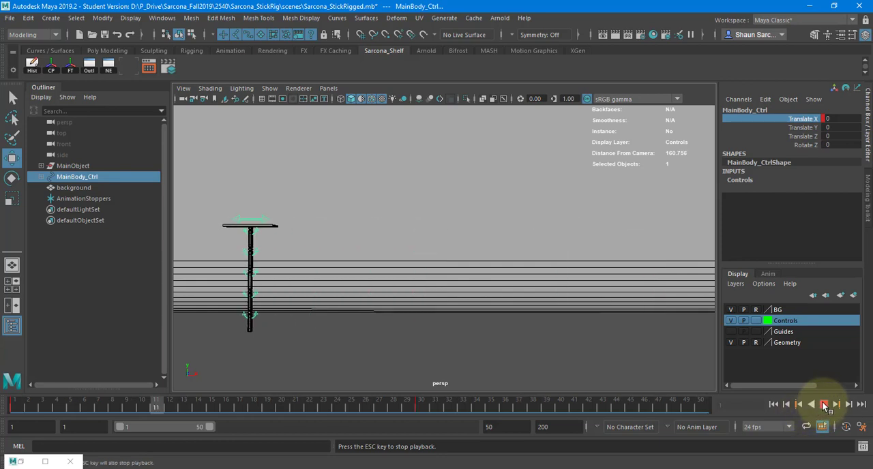
left_click(825, 406)
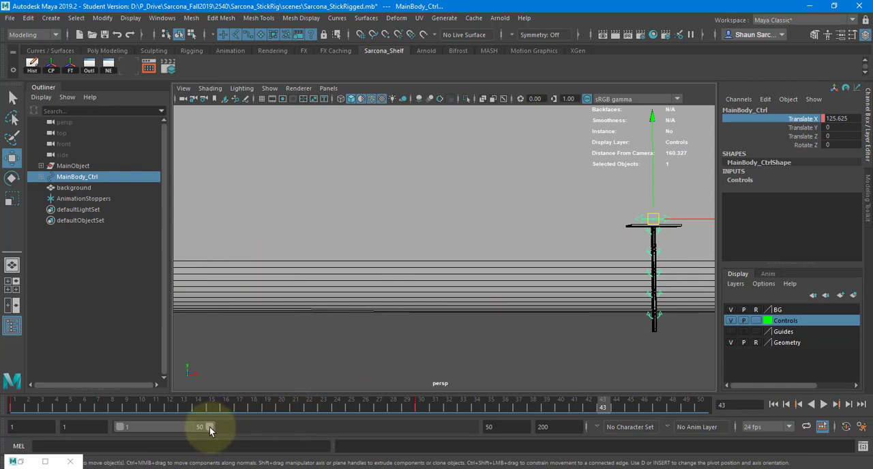
Extend the playback range to end at frame 97 and key MainBody_Ctrl in its current pose at frame 50
left_click_drag(210, 430, 290, 428)
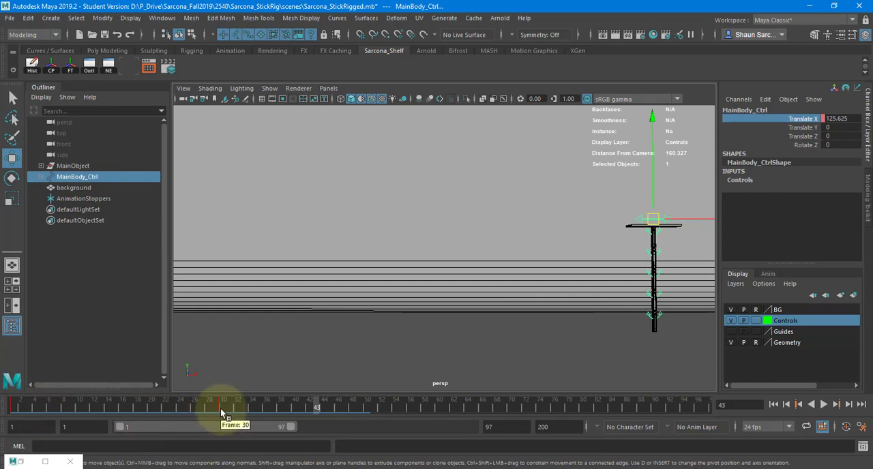
left_click_drag(220, 412, 367, 408)
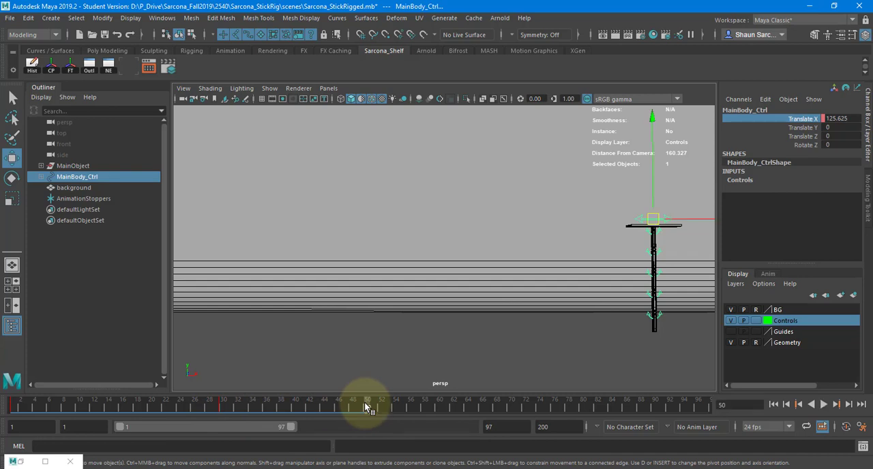
key("s")
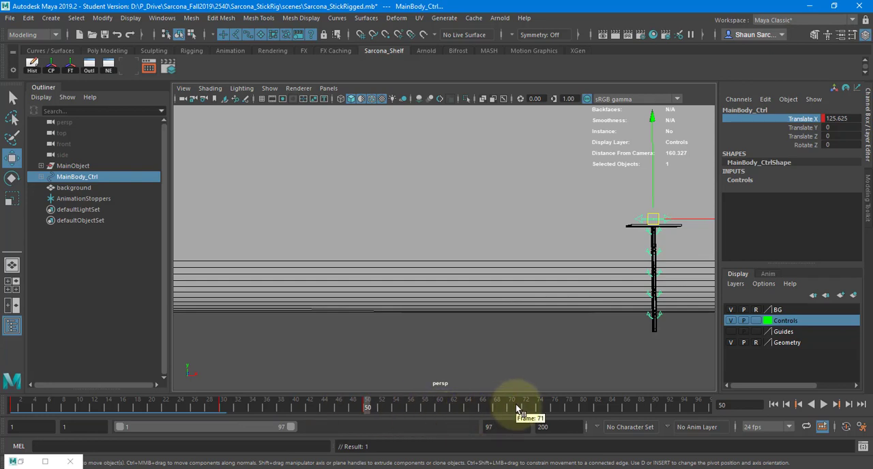
At frame 80, move MainBody_Ctrl back along X to about -7.923 and key it
left_click_drag(517, 416, 584, 418)
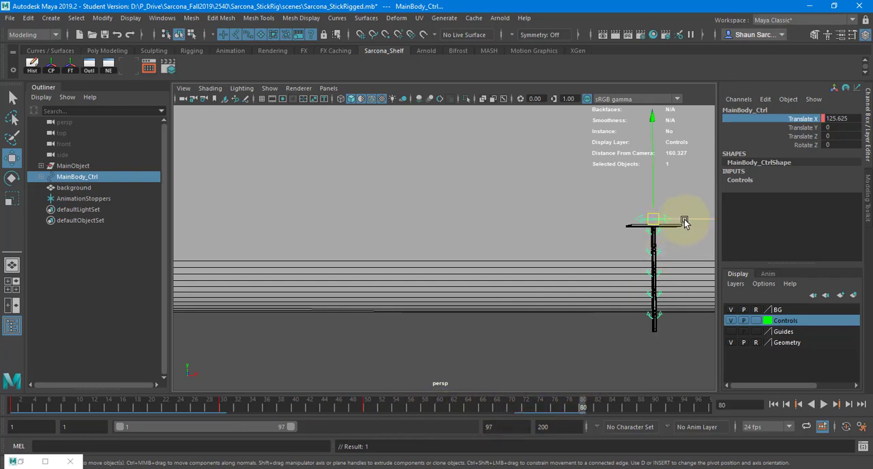
left_click_drag(682, 221, 248, 198)
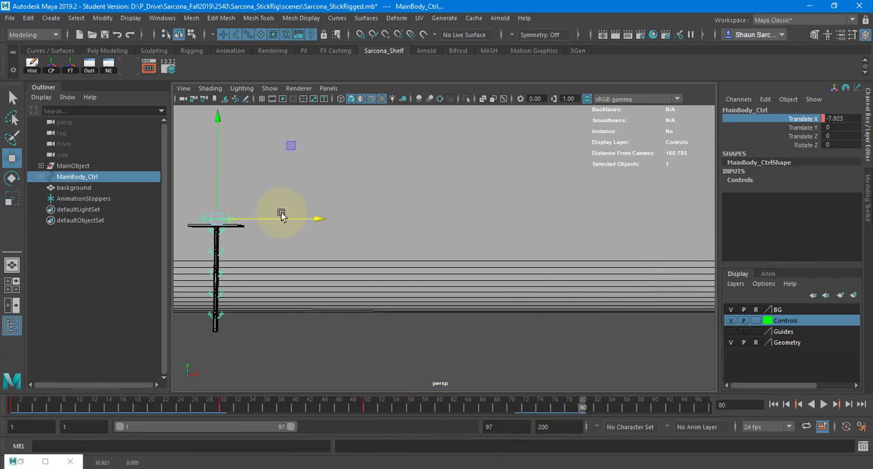
key("s")
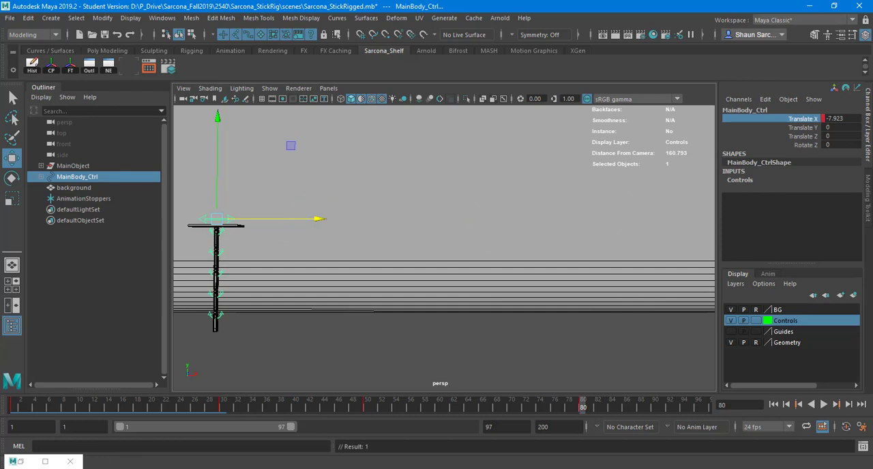
Bring back the Graph Editor, break the frame 50 key's tangents and try lowering its outgoing handle slightly
left_click_drag(872, 37, 271, 79)
scroll(546, 236, "down", 5)
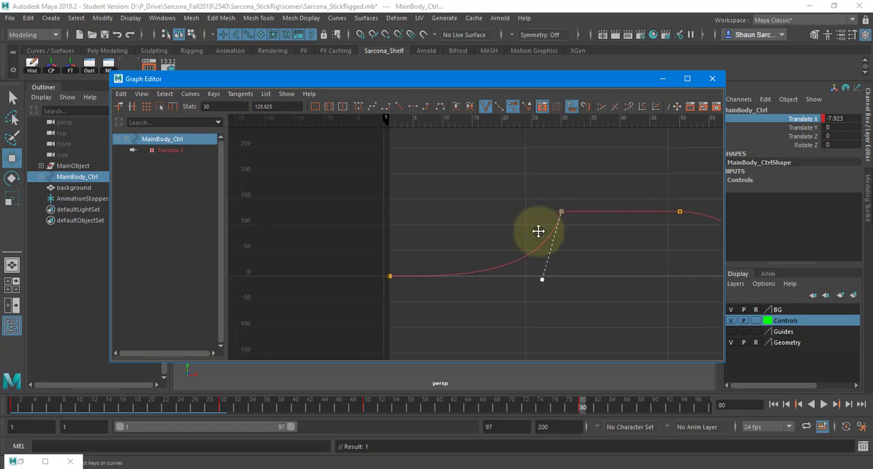
middle_click_drag(540, 232, 362, 238, "alt")
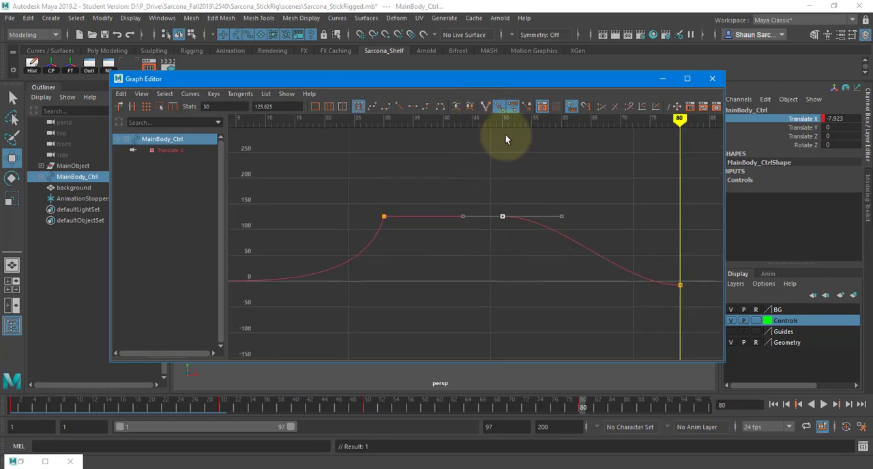
mouse_move(580, 225)
middle_mouse_down()
mouse_move(571, 245)
mouse_move(540, 268)
mouse_move(582, 235)
middle_mouse_up()
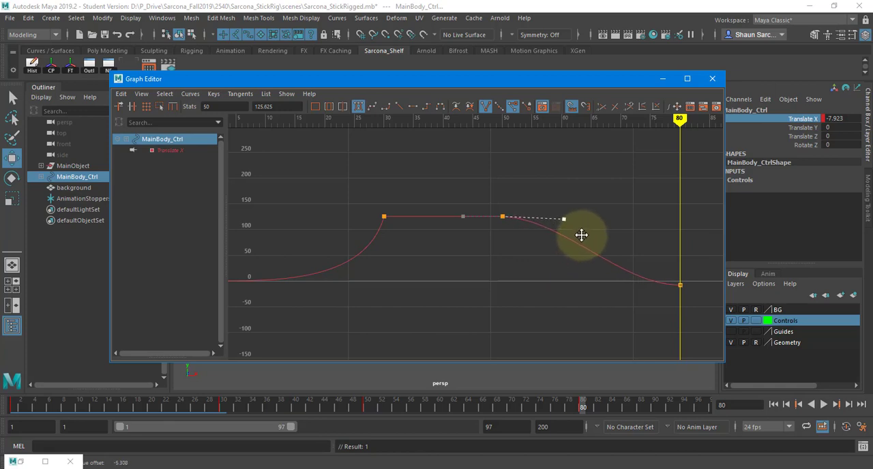
key("ctrl+z")
Raise the frame 80 key's incoming handle to about frame 66, value 116
middle_click_drag(653, 312, 616, 241)
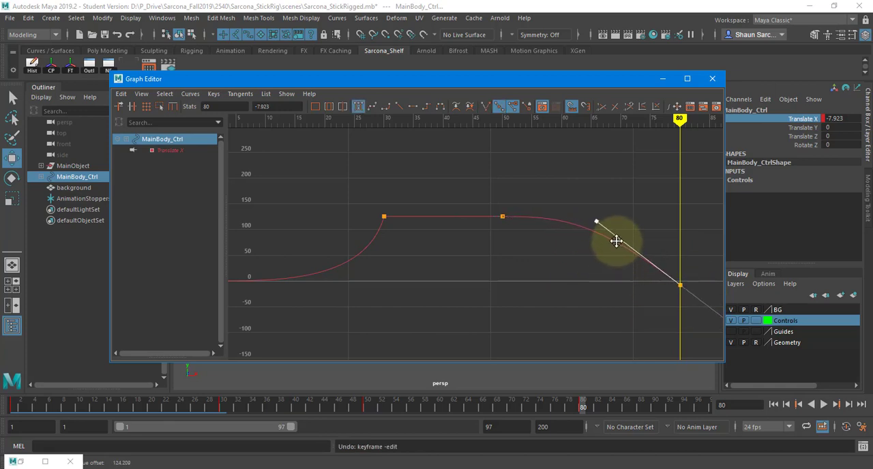
left_click(521, 273)
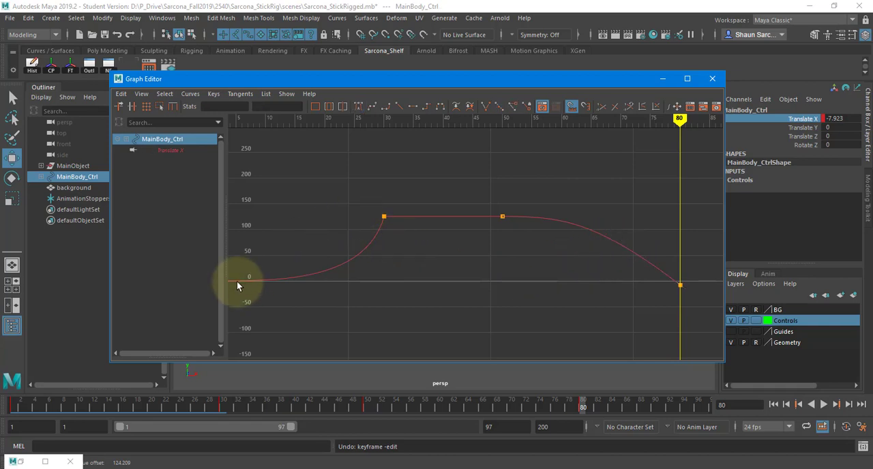
middle_click_drag(230, 282, 286, 279, "alt")
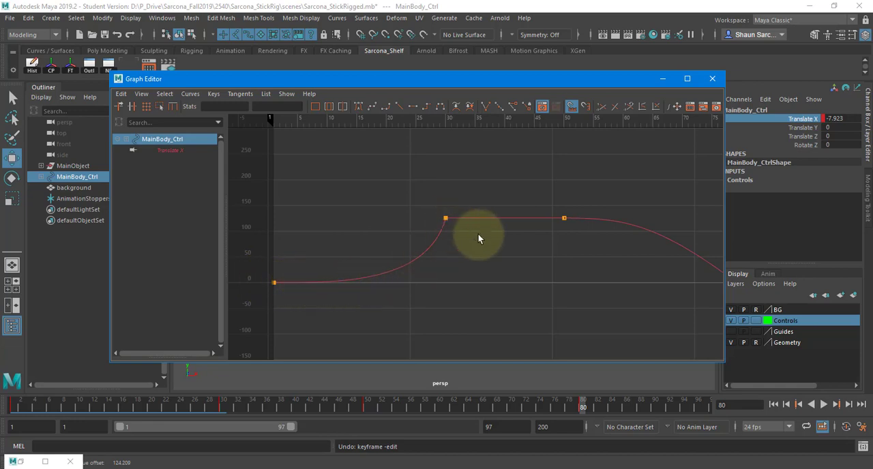
middle_click_drag(395, 258, 242, 272, "alt")
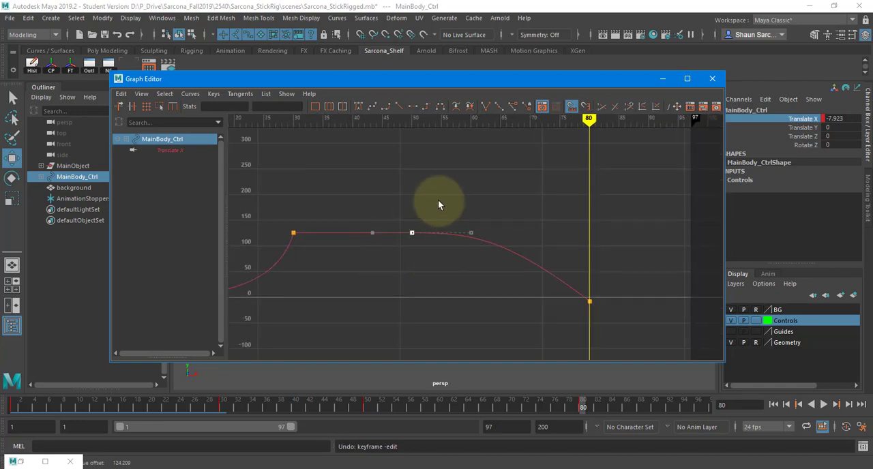
Try pulling the frame 50 key's outgoing handle down to about frame 51, value 36
left_click_drag(456, 217, 486, 240)
middle_click_drag(485, 228, 532, 260)
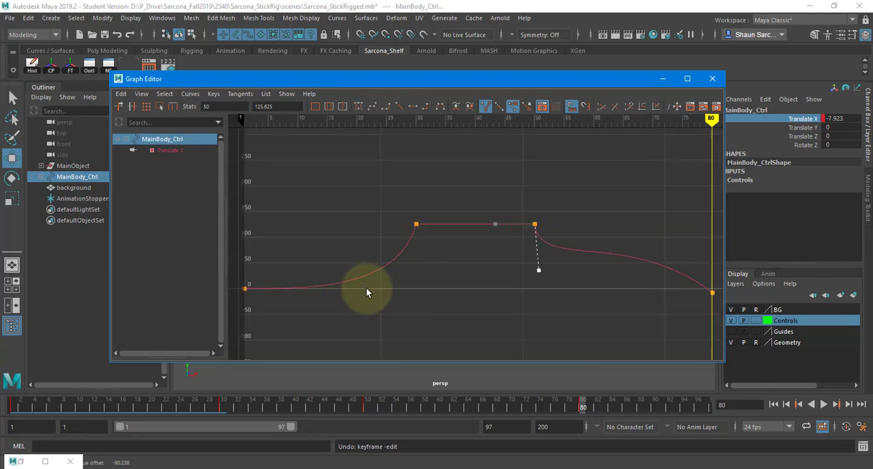
key("ctrl+z")
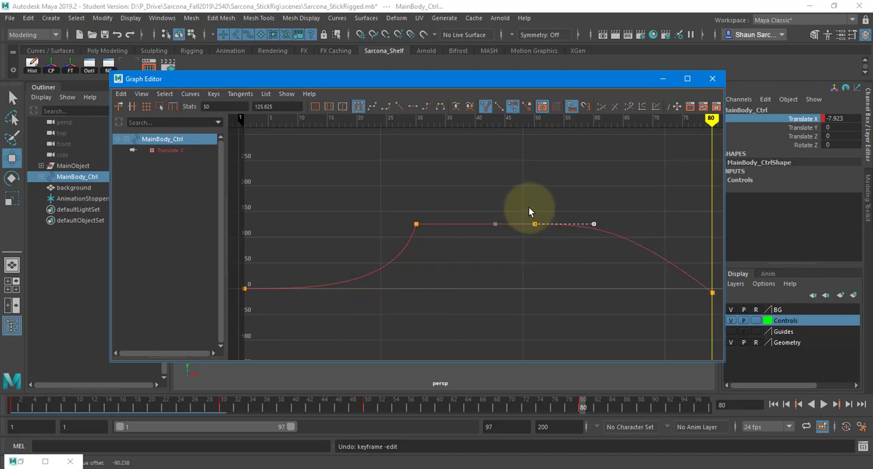
Steepen the frame 80 key's incoming handle, placing its end at about frame 75, value 98
middle_click_drag(662, 228, 547, 217, "alt")
left_click_drag(587, 234, 620, 287)
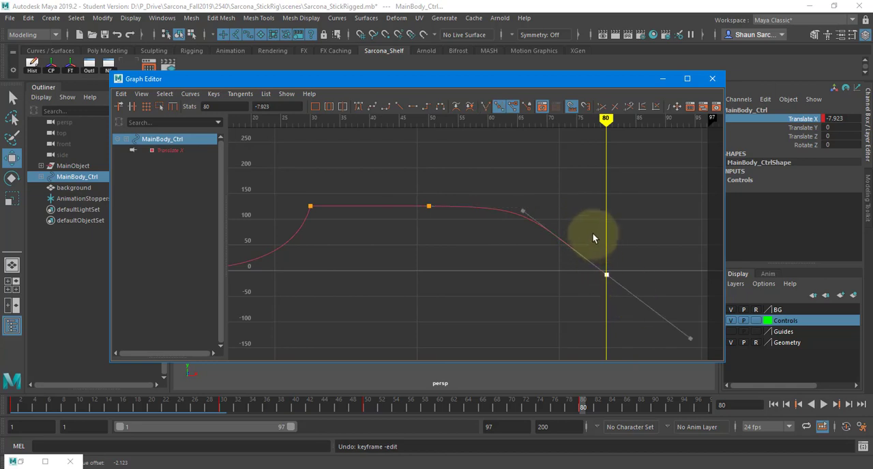
left_click_drag(512, 195, 540, 231)
middle_click_drag(541, 232, 592, 241)
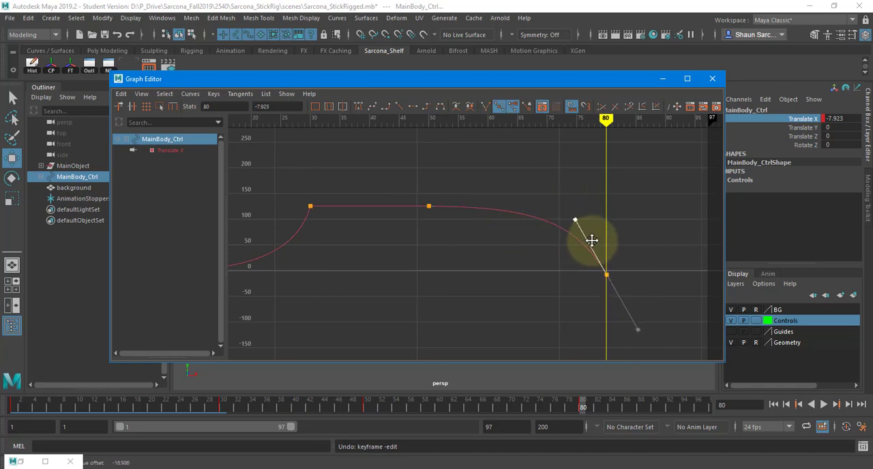
Move the Graph Editor aside and play the animation from the first frame to examine the hold and the accelerating return
middle_click_drag(558, 193, 627, 185, "alt")
left_click_drag(523, 78, 872, 74)
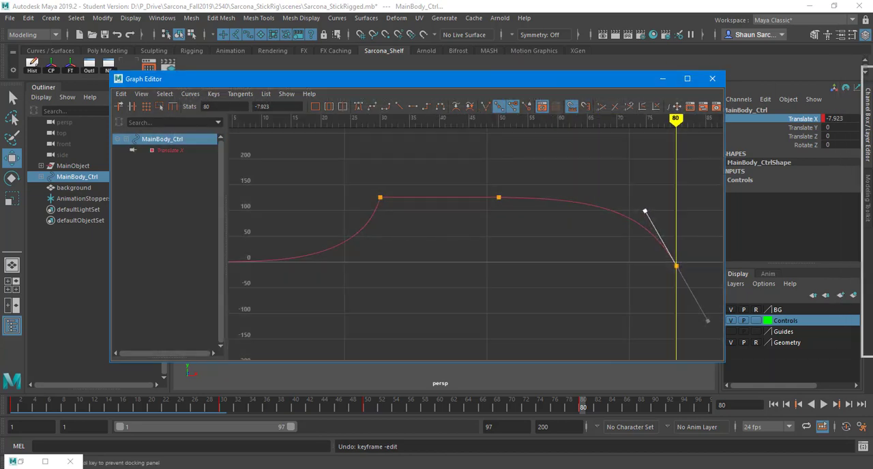
left_click(774, 403)
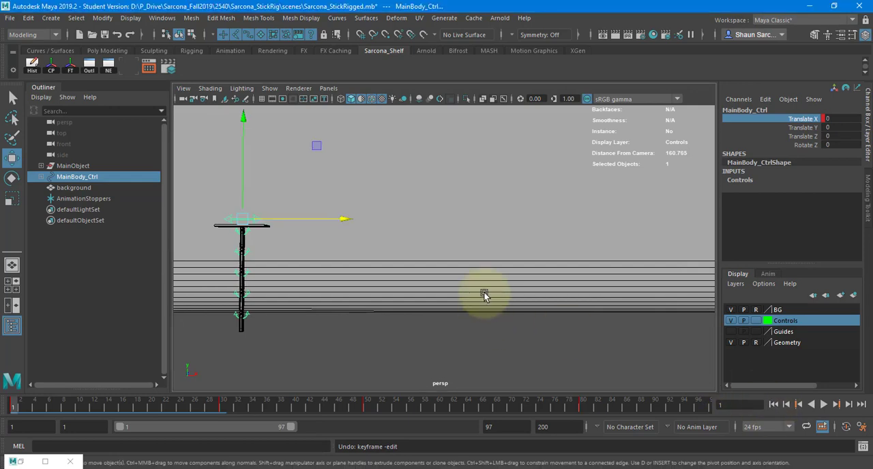
key("alt+v")
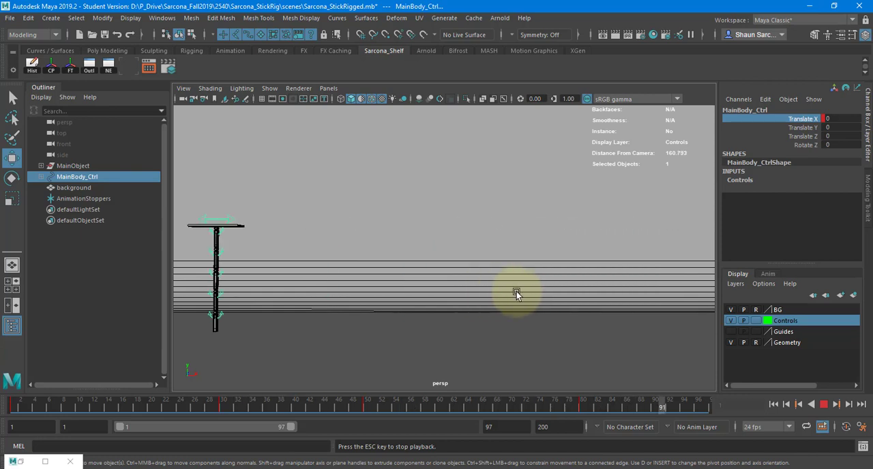
left_click(823, 404)
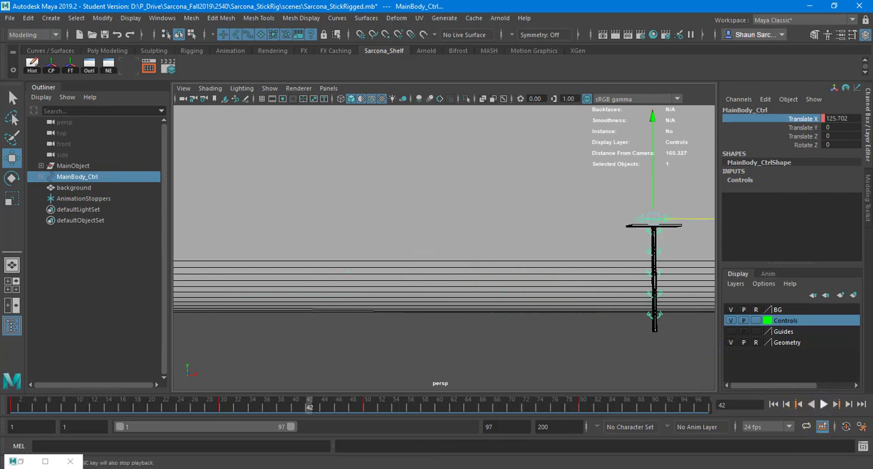
Bring back the Graph Editor and pull the frame 1 key's outgoing handle down to about frame 8, value -67
left_click_drag(872, 69, 242, 92)
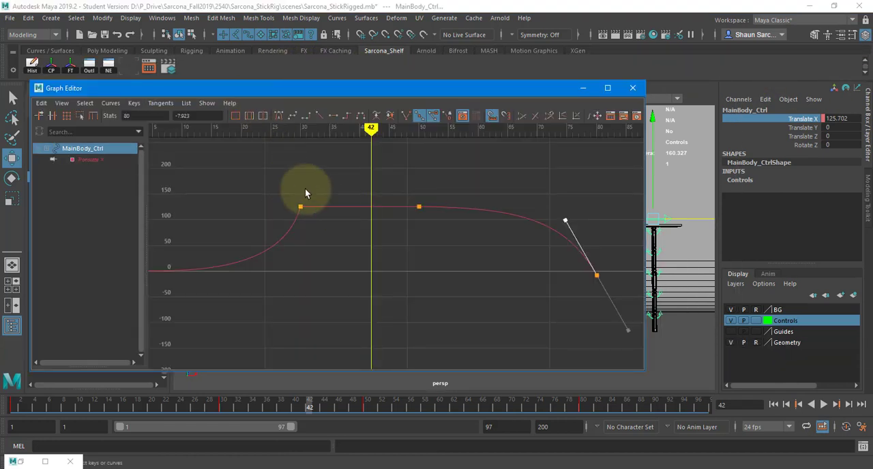
middle_click_drag(243, 208, 401, 204, "alt")
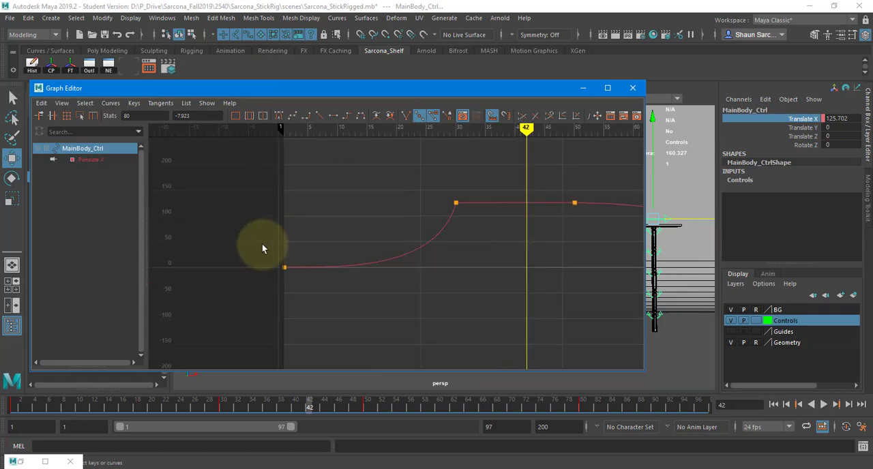
scroll(249, 245, "up", 5)
middle_click_drag(244, 246, 402, 348, "alt")
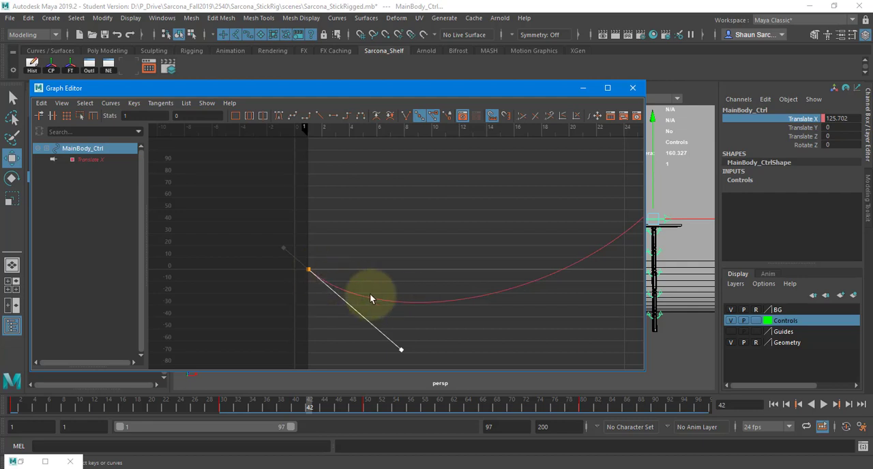
Move the Graph Editor aside and replay from frame 1 to examine the backward anticipation before the forward move
left_click_drag(402, 91, 872, 61)
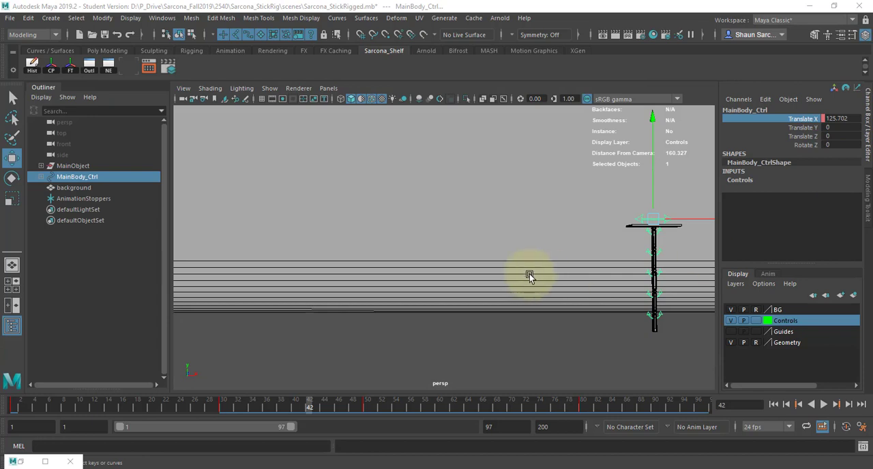
left_click(774, 405)
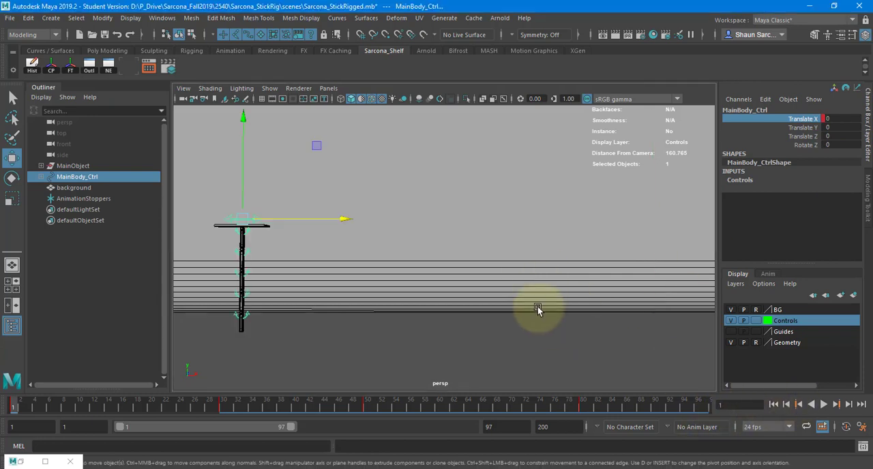
key("alt+v")
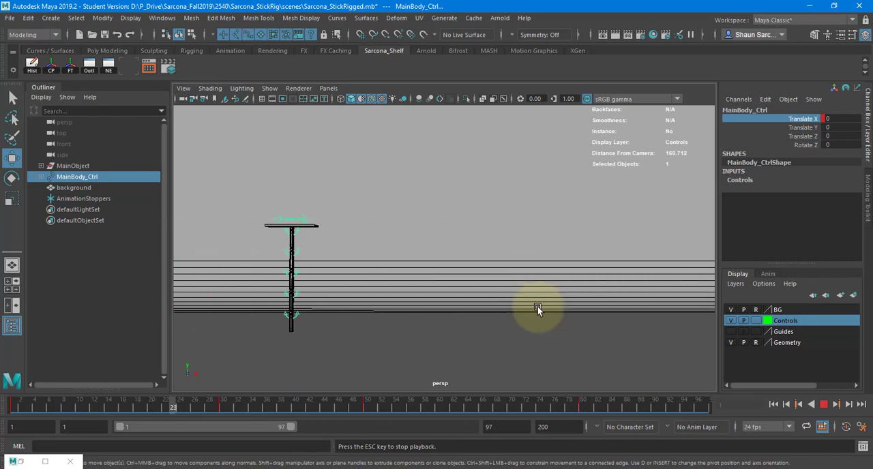
key("Escape")
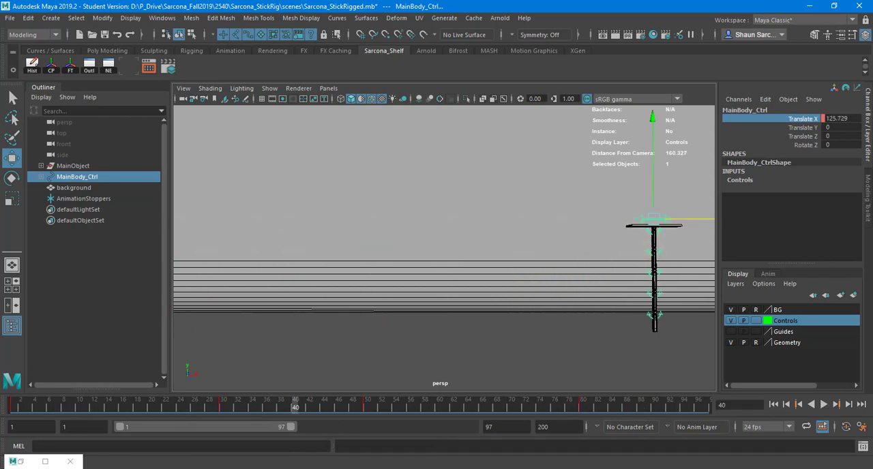
Bring back the Graph Editor and undo the downward pull on the frame 1 key's outgoing handle
left_click_drag(872, 63, 383, 72)
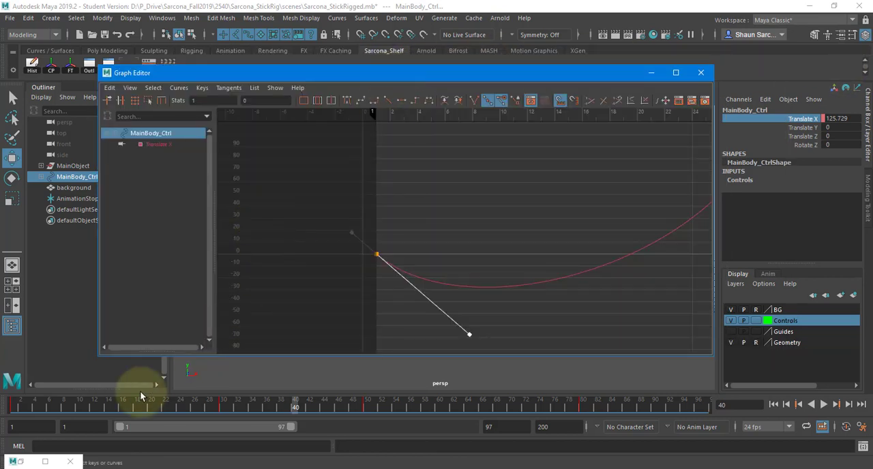
left_click(6, 404)
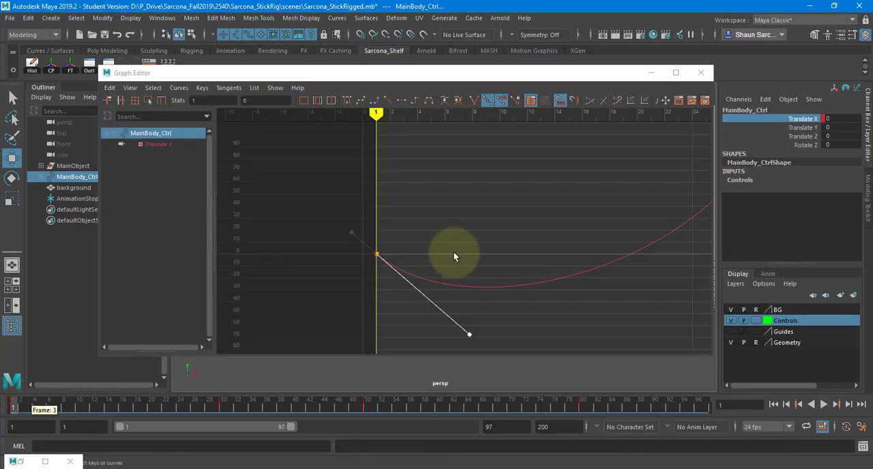
key("ctrl+z")
key("ctrl+z")
At frame 4, move MainBody_Ctrl slightly backward to about Translate X -5.993 and key the anticipation pose
left_click(14, 407)
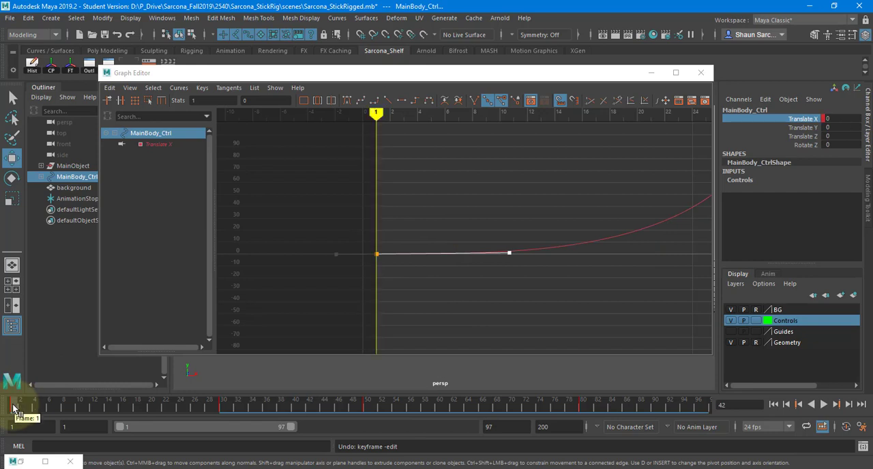
left_click_drag(13, 406, 30, 409)
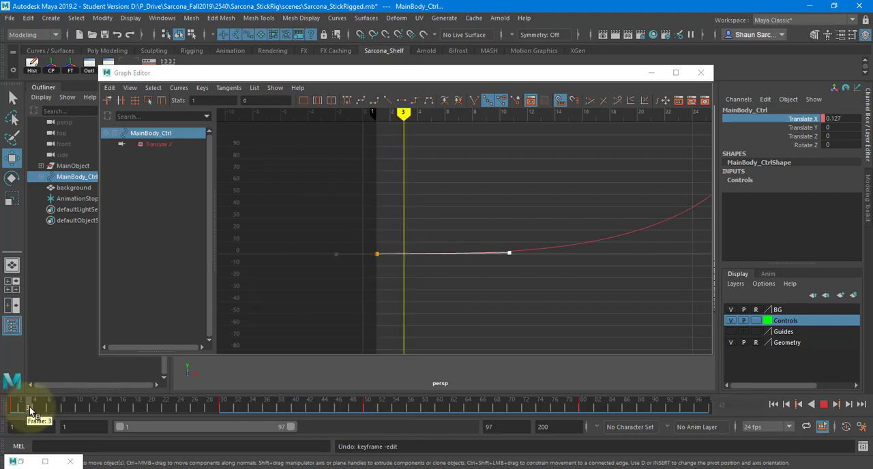
mouse_move(31, 410)
left_mouse_down()
mouse_move(15, 408)
mouse_move(28, 408)
left_mouse_up()
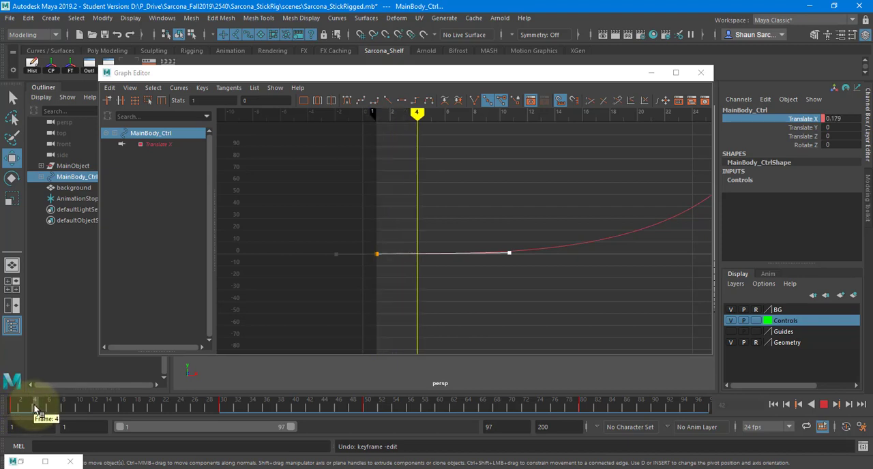
left_click_drag(522, 72, 510, 367)
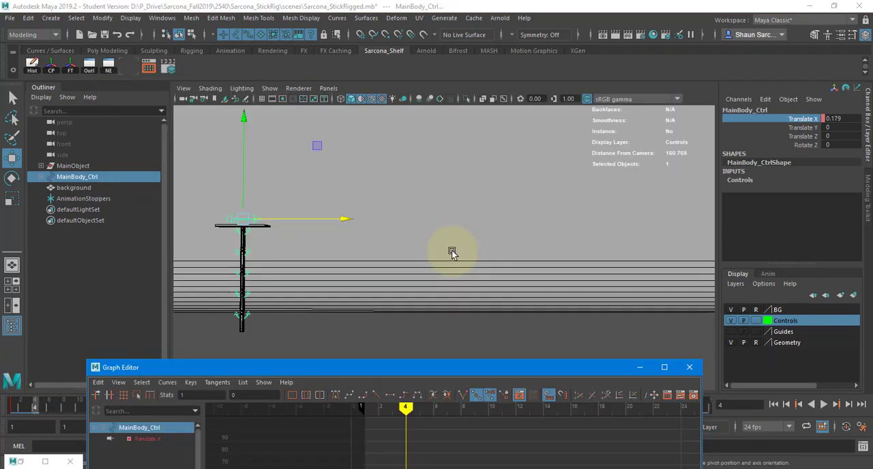
left_click_drag(345, 219, 326, 219)
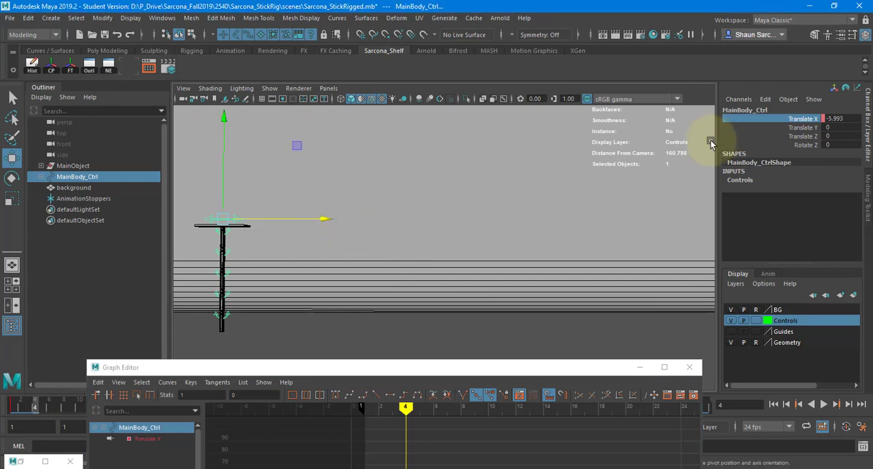
left_click(393, 366)
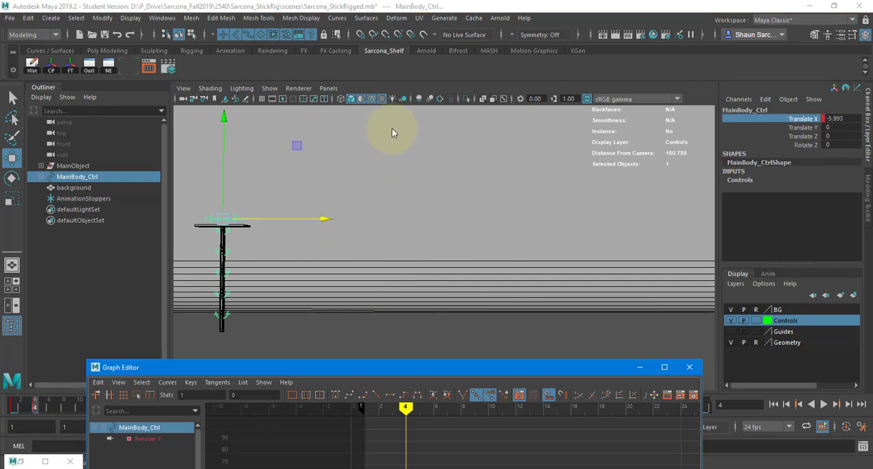
Shorten the frame 1 key's outgoing handle in the Graph Editor, bringing its end to about frame 2.5, value -5
left_click_drag(392, 129, 387, 54)
scroll(339, 247, "up", 5)
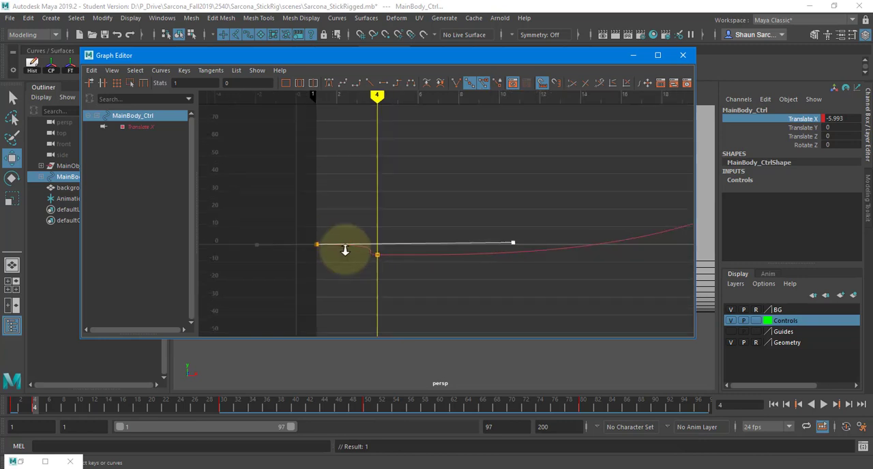
middle_click_drag(492, 243, 348, 214)
key("ctrl+z")
key("ctrl+z")
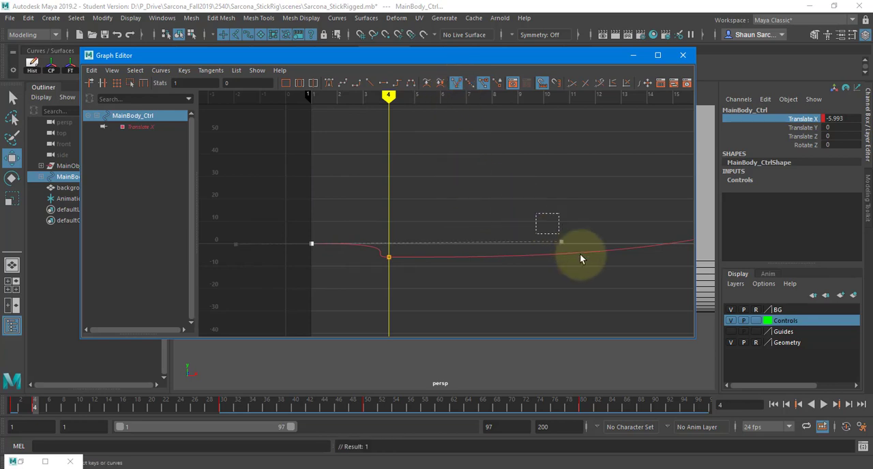
middle_click_drag(522, 249, 344, 264)
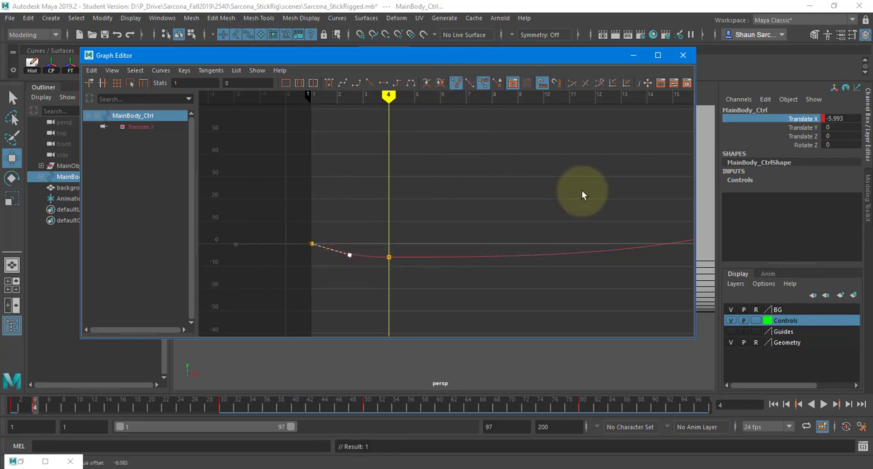
Move the Graph Editor aside and replay from frame 1 to examine the anticipation with the shortened tangent handle
left_click_drag(461, 56, 872, 76)
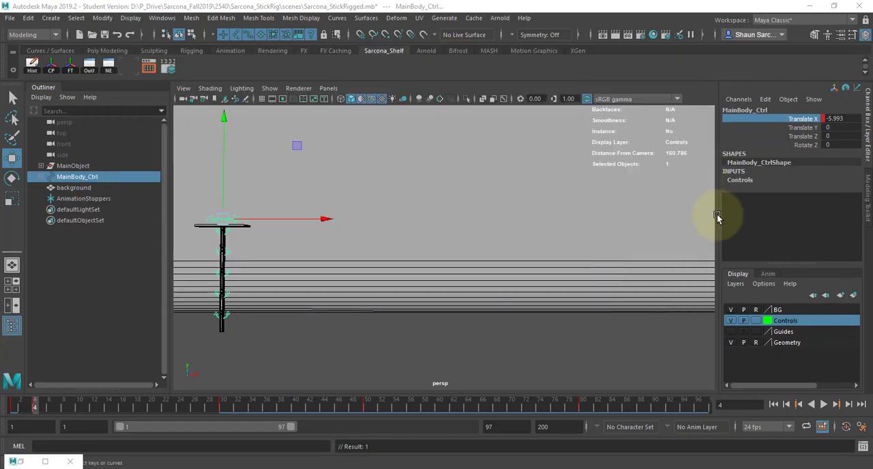
left_click(773, 404)
key("alt+v")
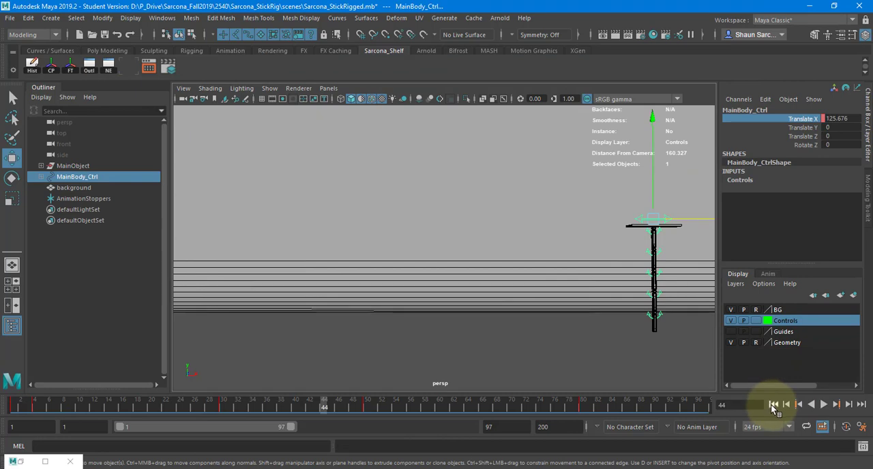
left_click(774, 405)
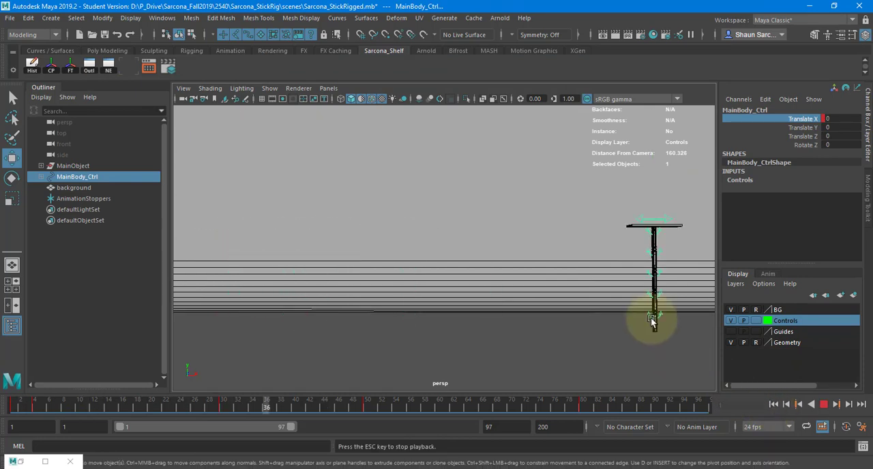
key("Escape")
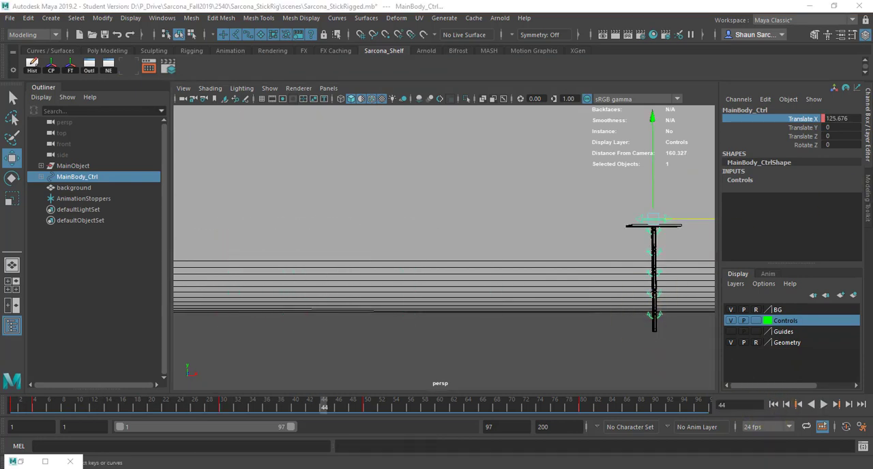
Undo the tangent edits and the frame 4 anticipation pose on MainBody_Ctrl, and replay the animation without it
key("Delete")
key("ctrl+z")
key("ctrl+z")
key("ctrl+z")
key("ctrl+z")
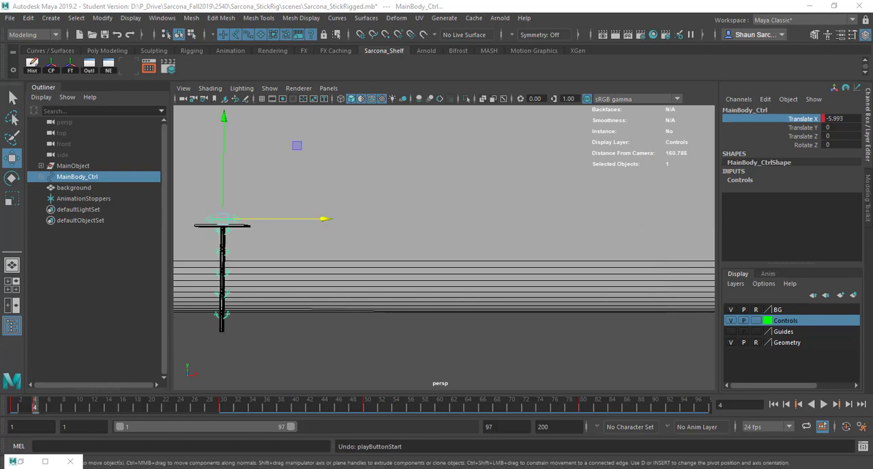
key("ctrl+z")
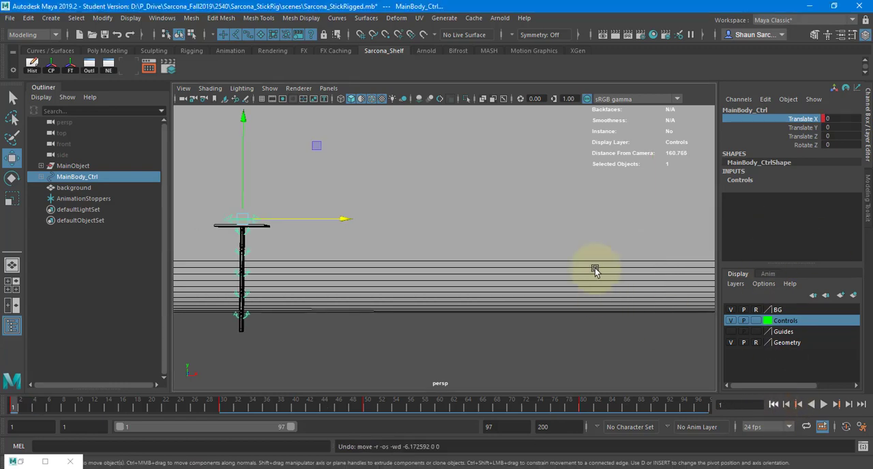
key("alt+v")
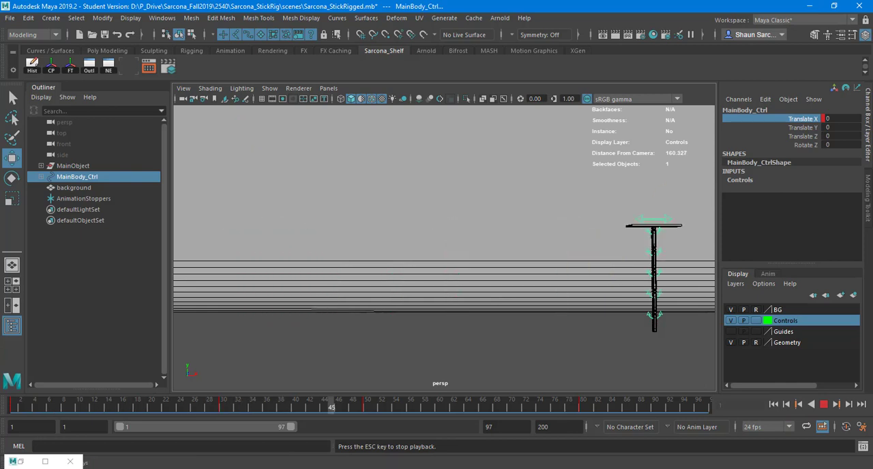
key("Escape")
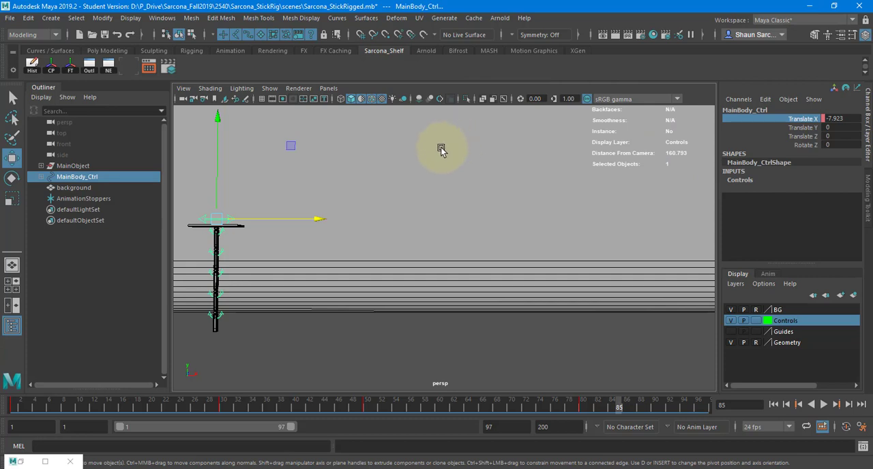
Examine the five arm controls up close, comparing Arm1_Ctrl at the stick's upper end with Arm5_Ctrl at its lower end
middle_click_drag(260, 227, 402, 236, "alt")
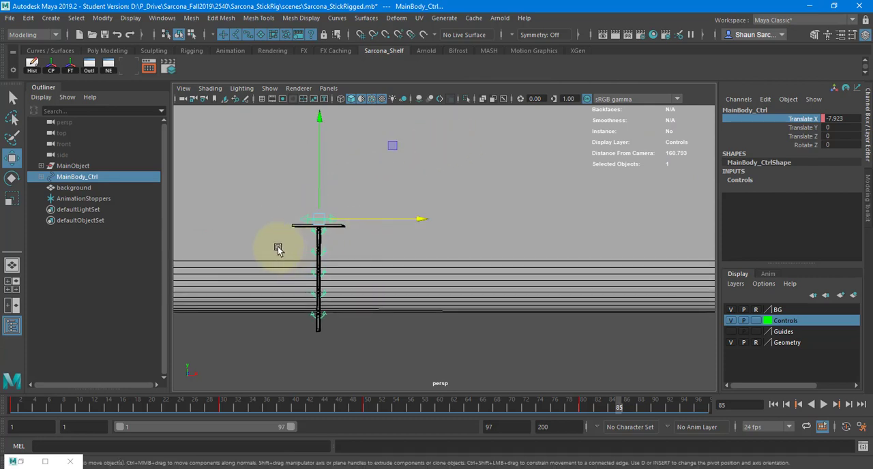
scroll(300, 249, "up", 3)
middle_click_drag(311, 257, 382, 211, "alt")
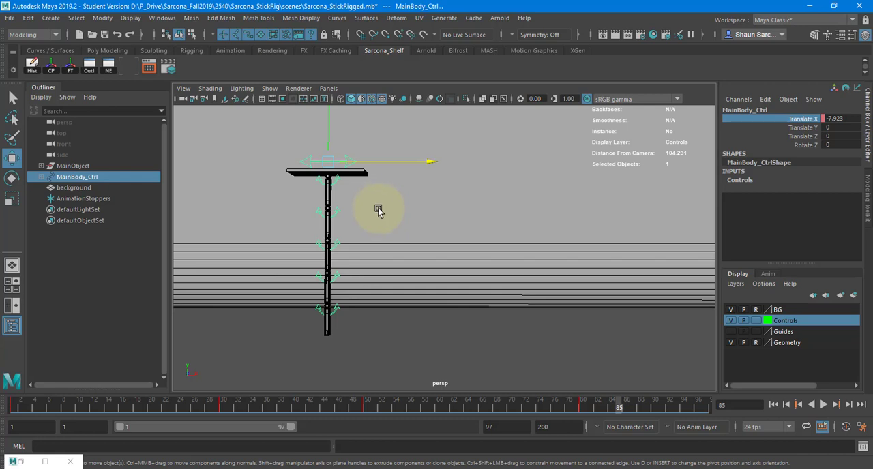
left_click(333, 184)
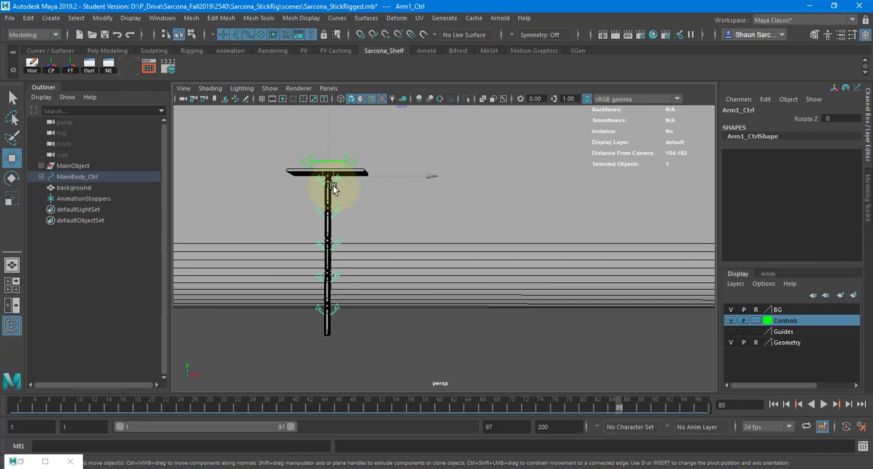
left_click_drag(301, 183, 361, 326)
key("e")
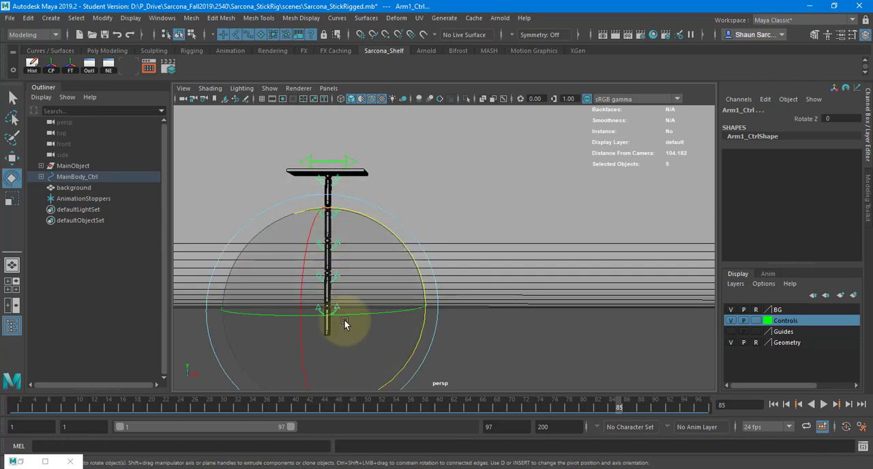
left_click(336, 183)
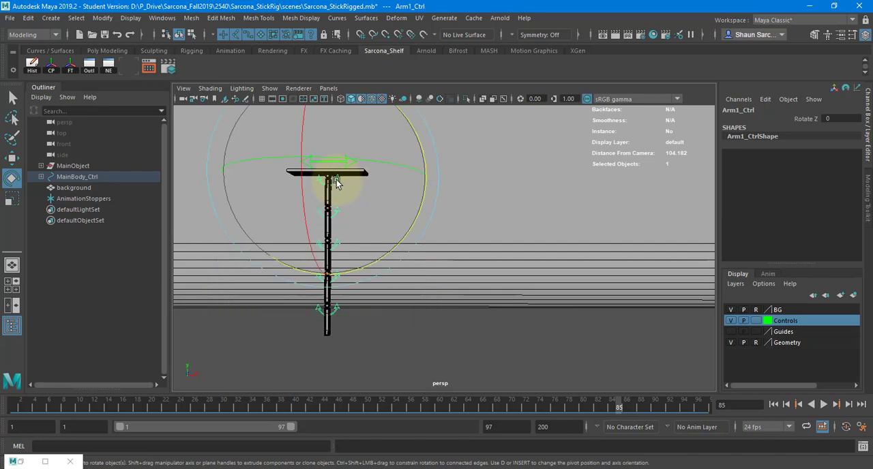
left_click(334, 308)
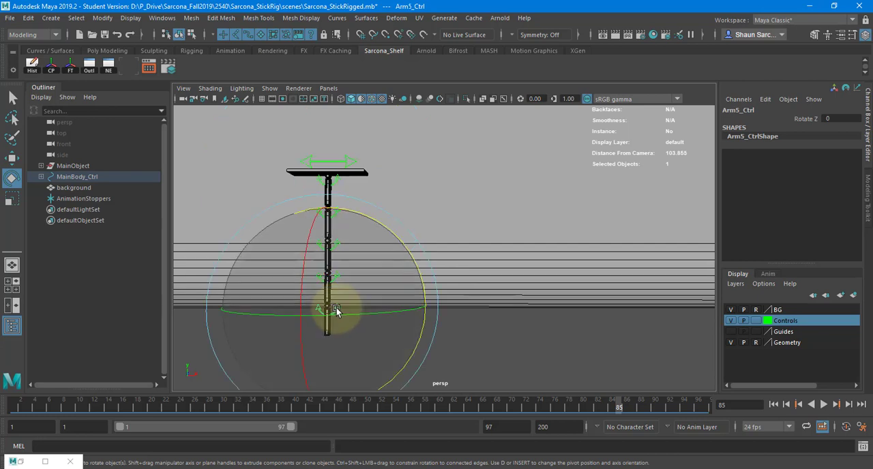
left_click(336, 182)
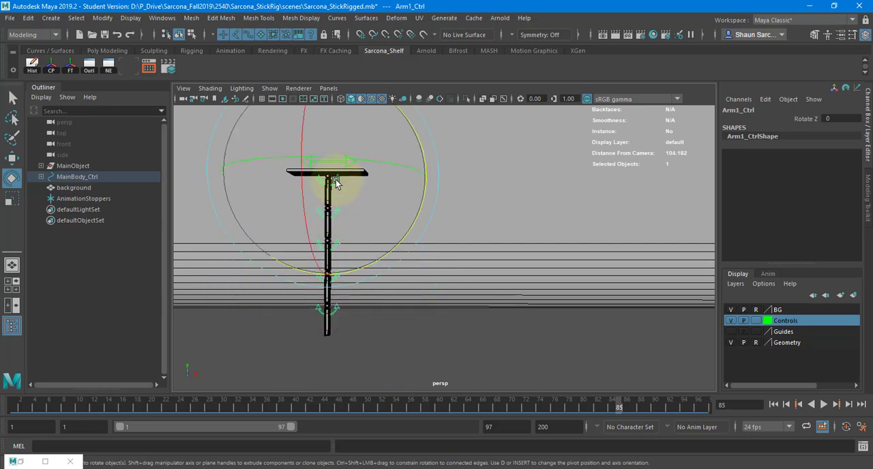
left_click(335, 309)
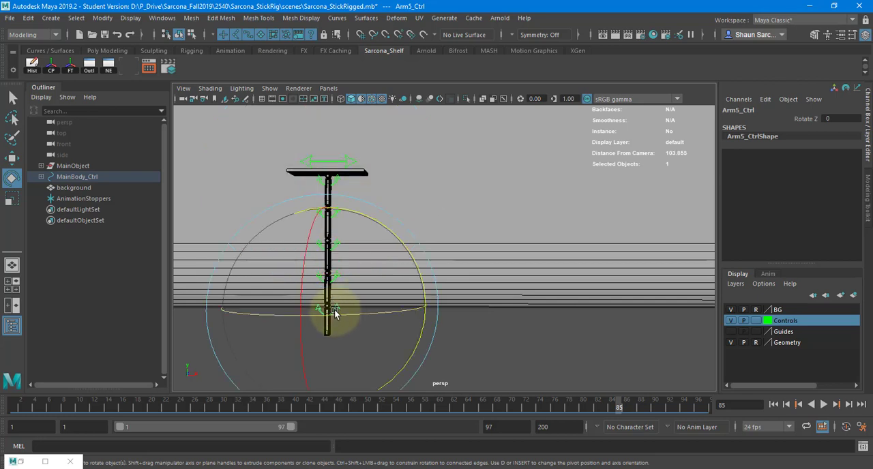
left_click(330, 183)
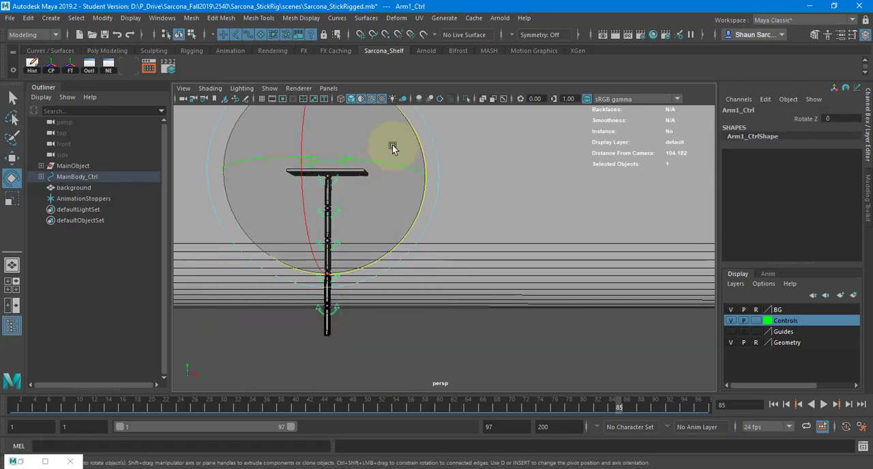
Try rotating Arm1_Ctrl about -40.32 and Arm5_Ctrl about -20.712 in Z, and undo both rotations
left_click_drag(413, 122, 253, 286)
left_click(253, 285)
left_click_drag(322, 239, 333, 266)
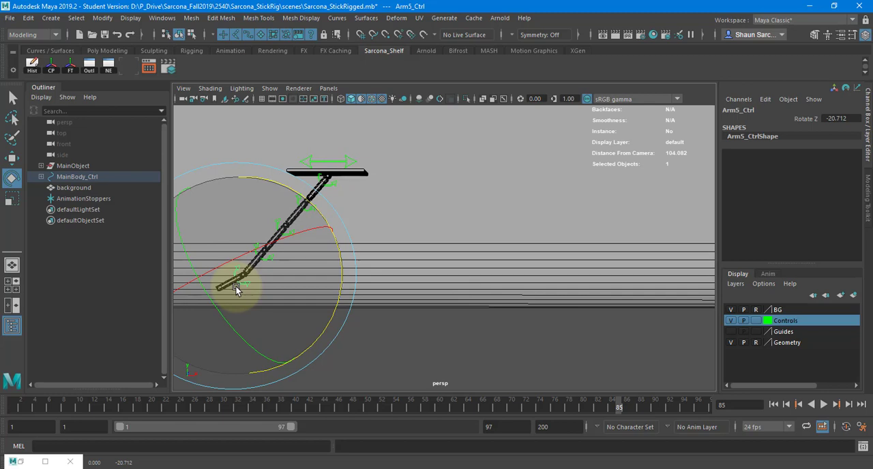
key("ctrl+z")
key("ctrl+z")
key("ctrl+z")
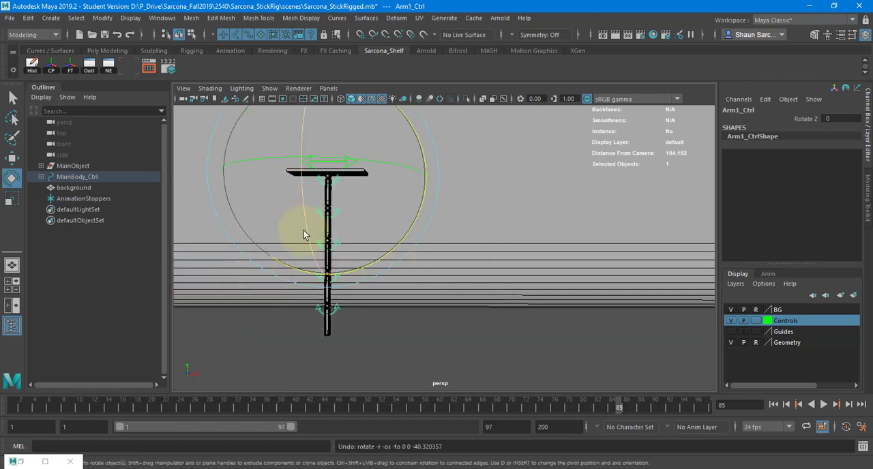
Select all five arm controls along the stick and key their straight pose, Rotate Z 0, at frame 1
key("q")
left_click_drag(316, 183, 337, 340)
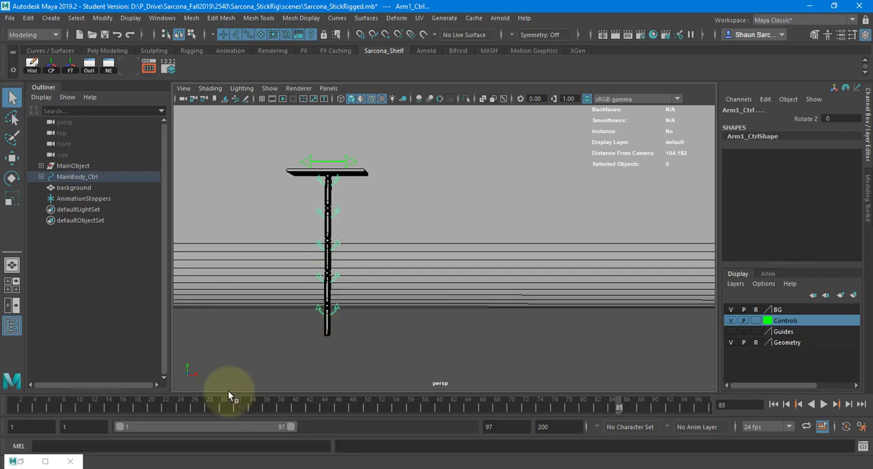
left_click_drag(69, 408, 5, 417)
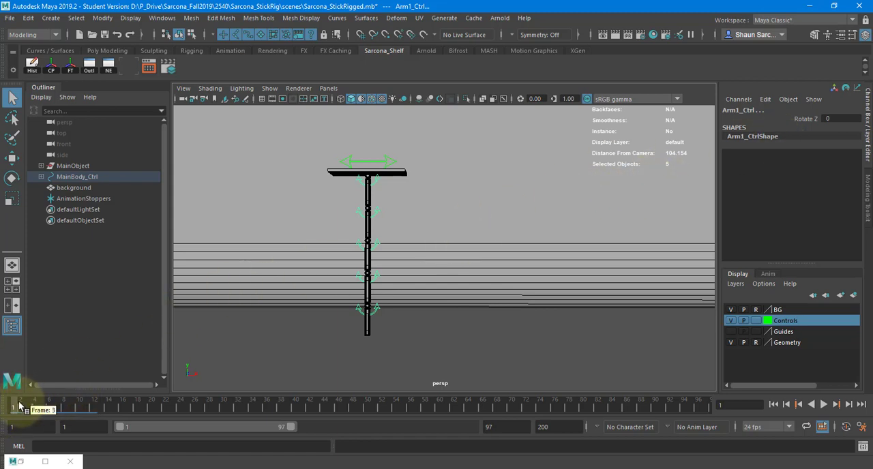
mouse_move(16, 407)
left_mouse_down()
mouse_move(244, 410)
mouse_move(59, 409)
mouse_move(105, 416)
mouse_move(209, 411)
mouse_move(12, 408)
left_mouse_up()
key("s")
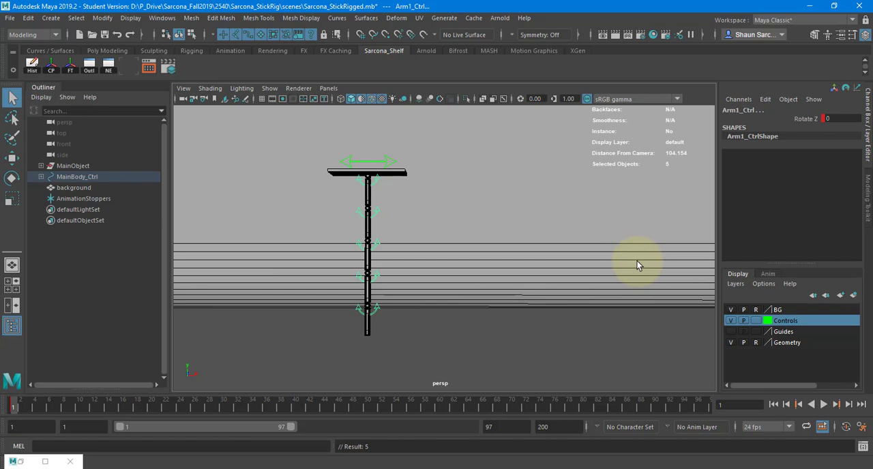
left_click_drag(872, 71, 682, 100)
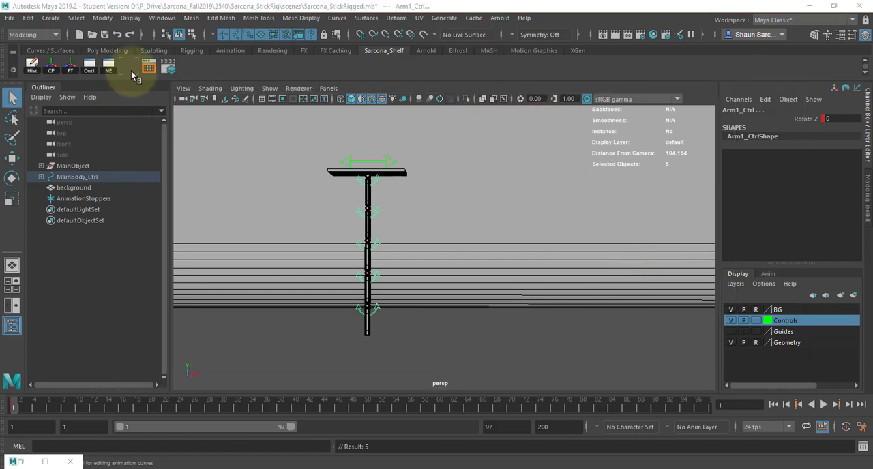
left_click(168, 63)
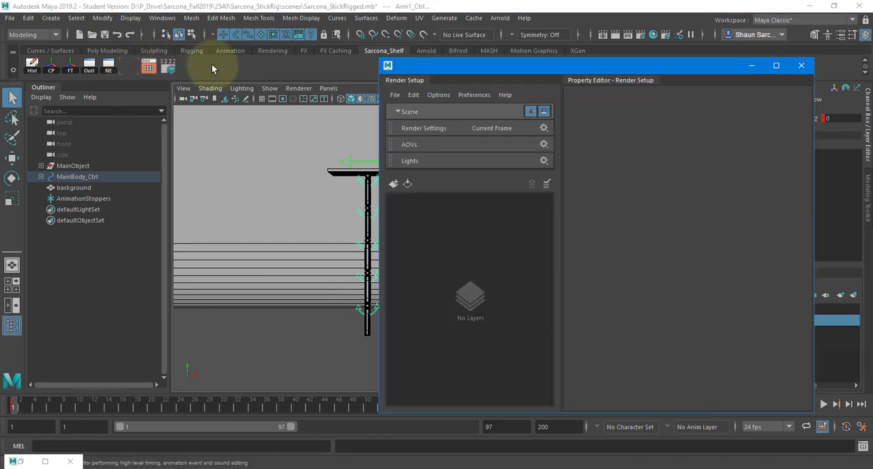
left_click(796, 68)
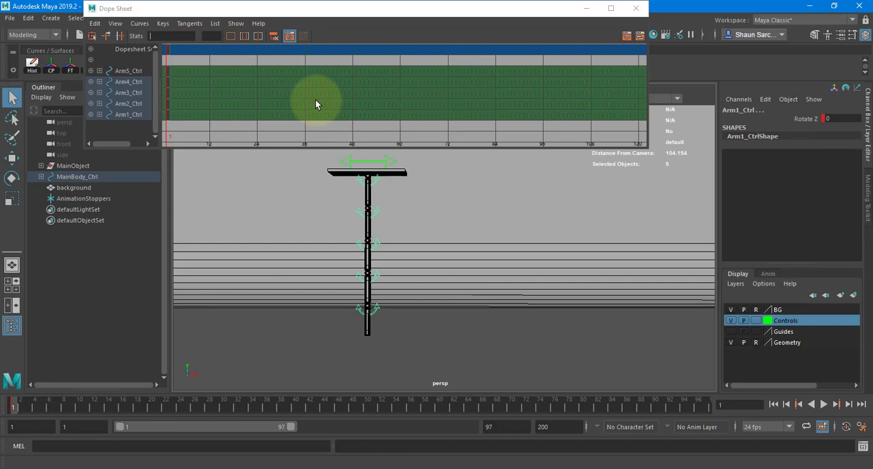
left_click_drag(420, 9, 812, 184)
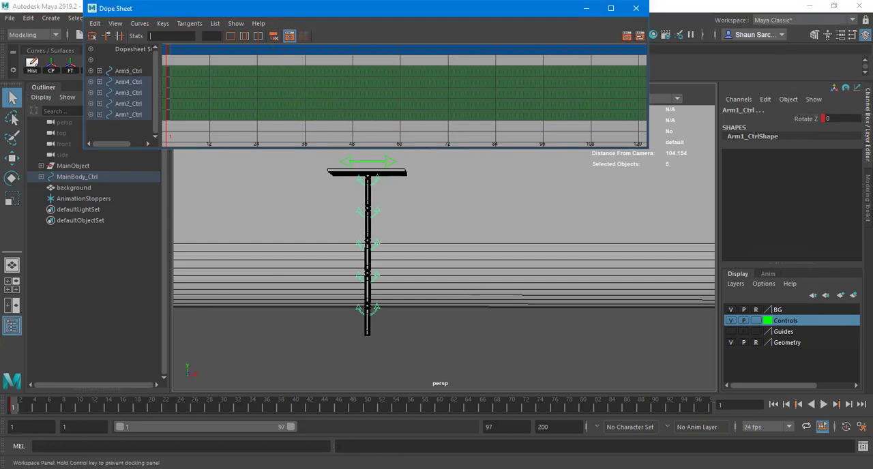
Fit the stick's full travel in the viewport and scrub from frame 1 to the end of the forward move at frame 30
left_click(180, 359)
right_click_drag(415, 287, 232, 289, "alt")
middle_click_drag(539, 273, 367, 304, "alt")
right_click_drag(511, 294, 405, 293, "alt")
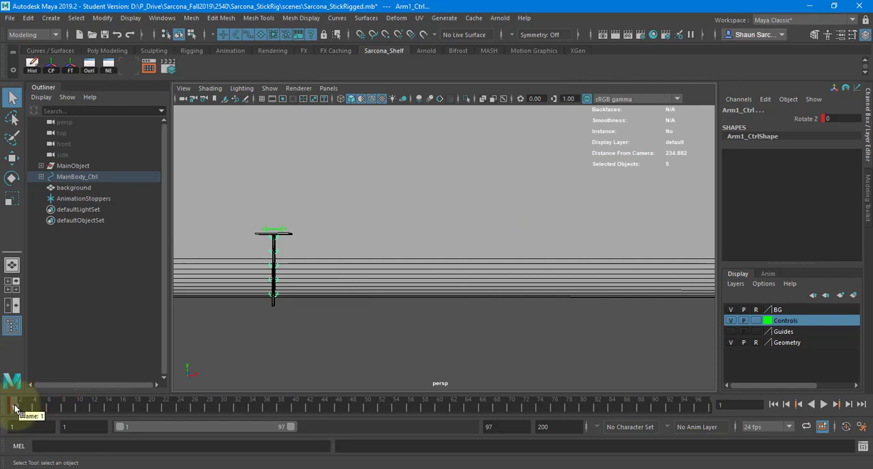
left_click_drag(15, 408, 222, 410)
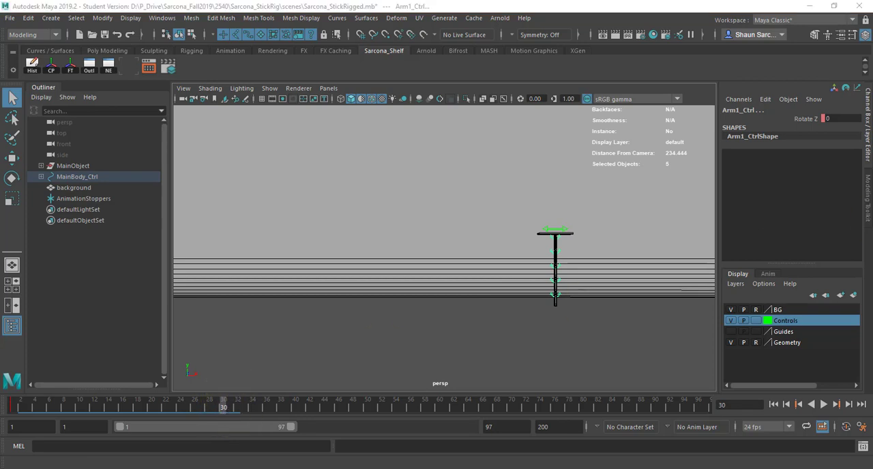
Bring back the Graph Editor, select MainBody_Ctrl and frame its Translate X curve to examine the frame 30 key
left_click_drag(872, 90, 352, 86)
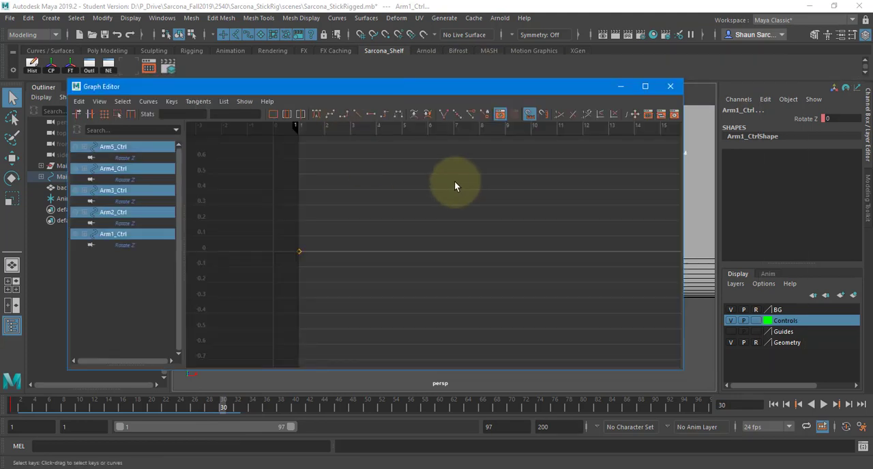
left_click_drag(516, 88, 503, 258)
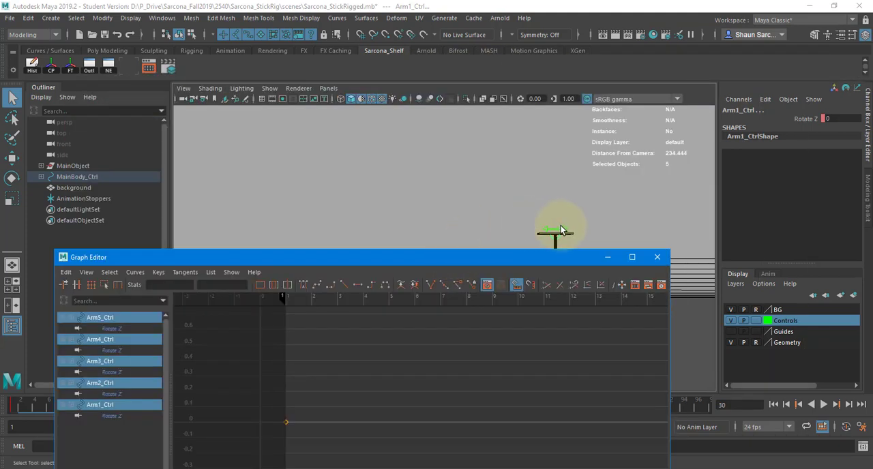
left_click(553, 234)
key("f")
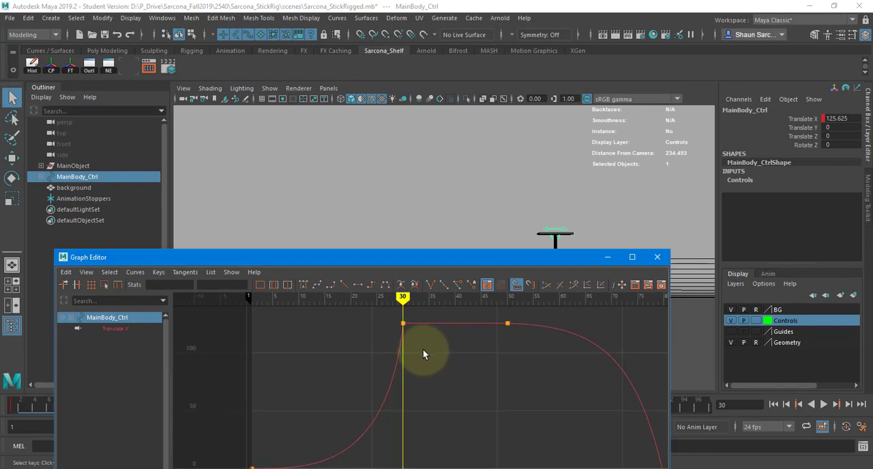
scroll(423, 354, "down", 1)
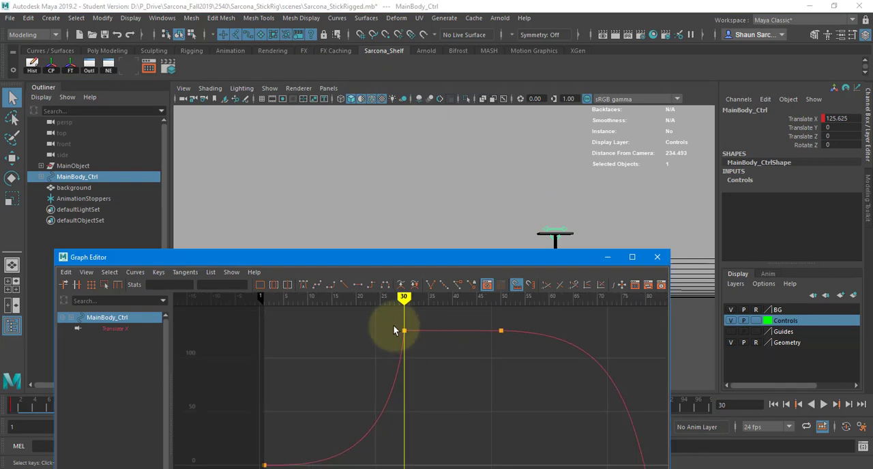
Select all five arm controls and key them bent to about -41.576 in Rotate Z at frame 30
left_click(406, 332)
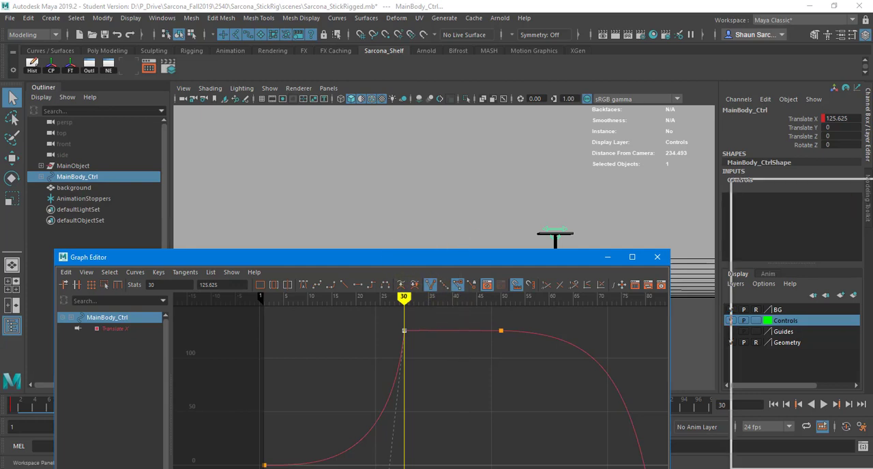
left_click(657, 258)
left_click_drag(561, 243, 524, 317)
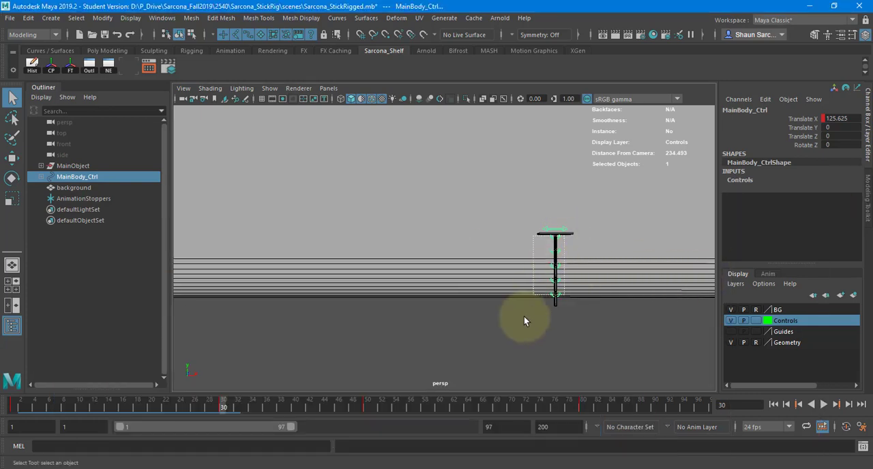
key("e")
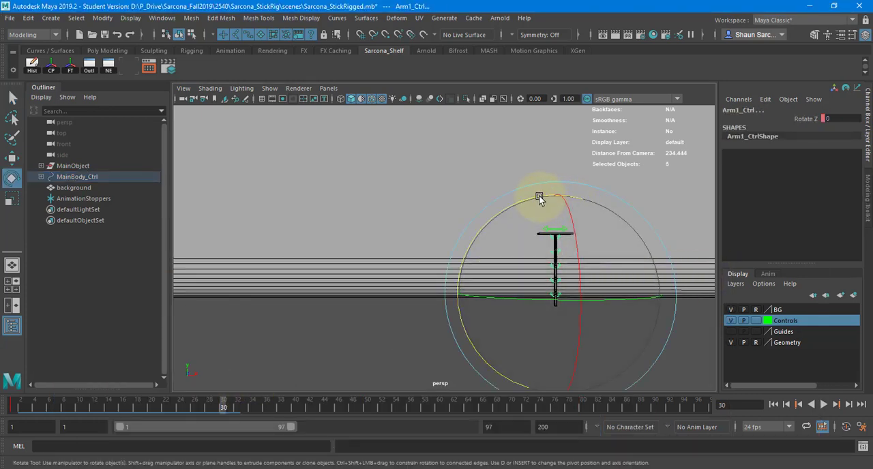
left_click_drag(539, 195, 610, 231)
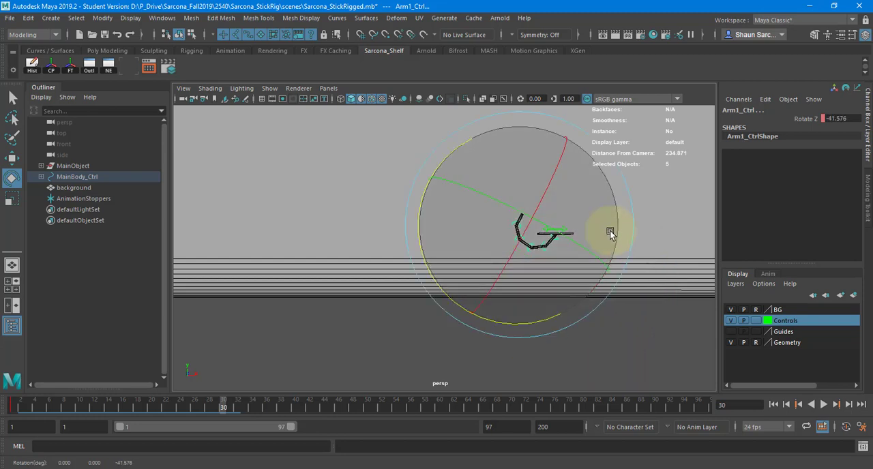
key("s")
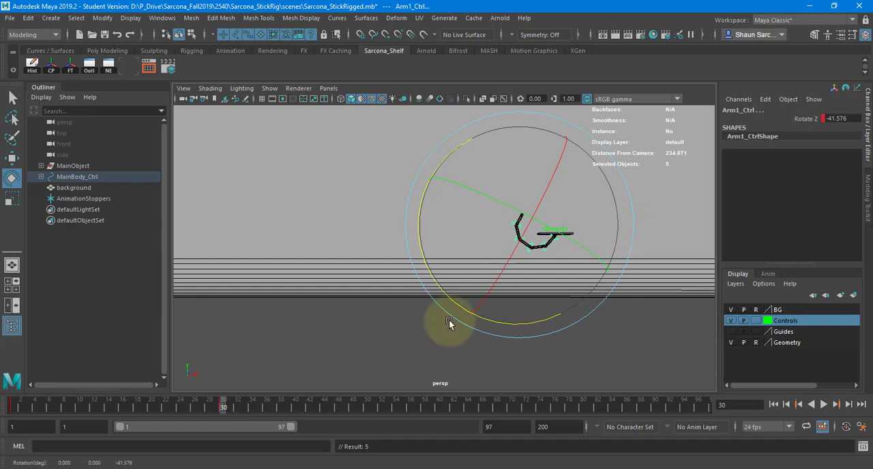
Play the animation from frame 1 several times and scrub to frame 30 to examine how the stick bends during the forward move
left_click(13, 407)
key("alt+v")
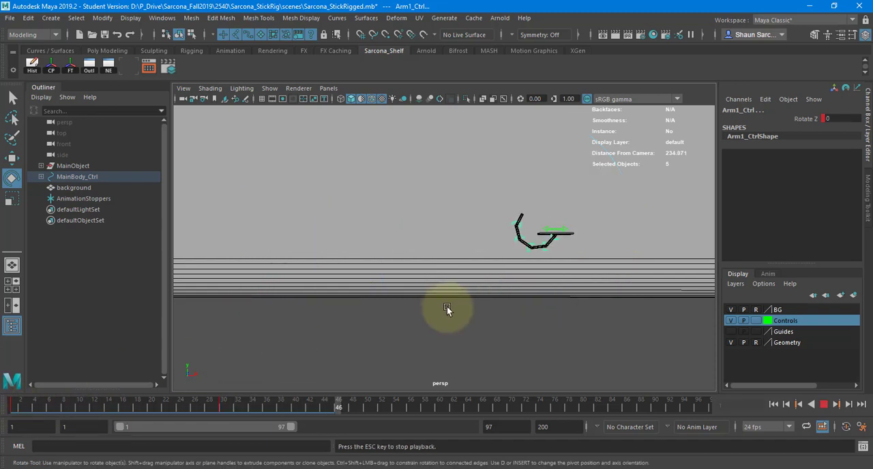
key("Escape")
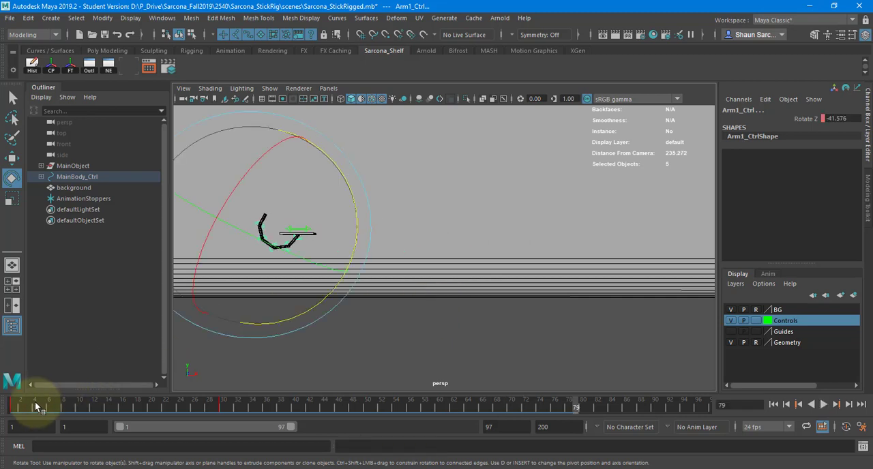
left_click(13, 406)
key("alt+v")
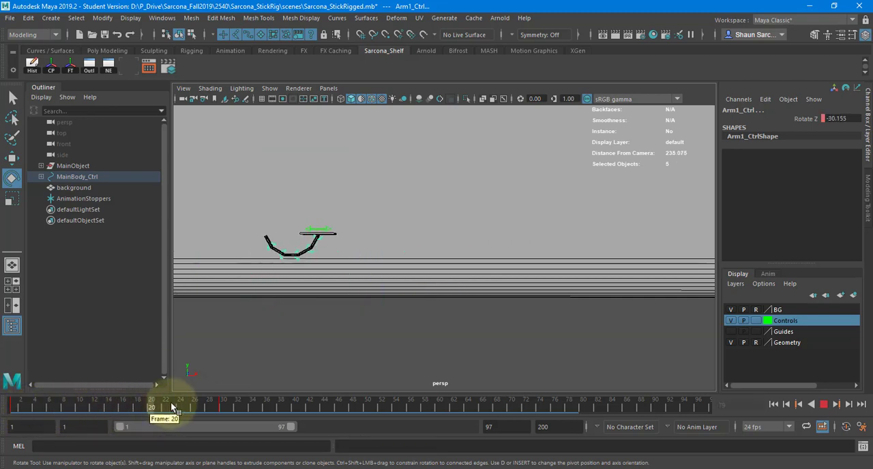
left_click_drag(183, 403, 17, 407)
key("alt+v")
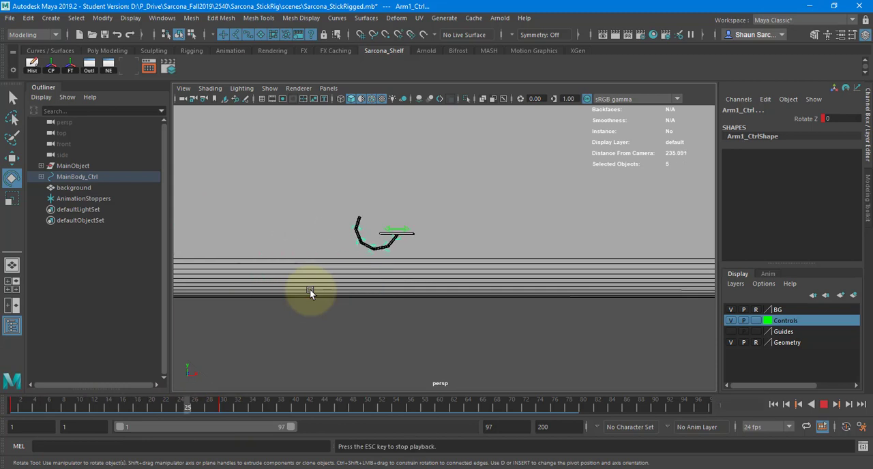
key("Escape")
left_click_drag(18, 408, 223, 400)
Steepen the arm controls' Rotate Z tangents at the frame 30 key in the Graph Editor, and check the motion from frame 1
key("alt")
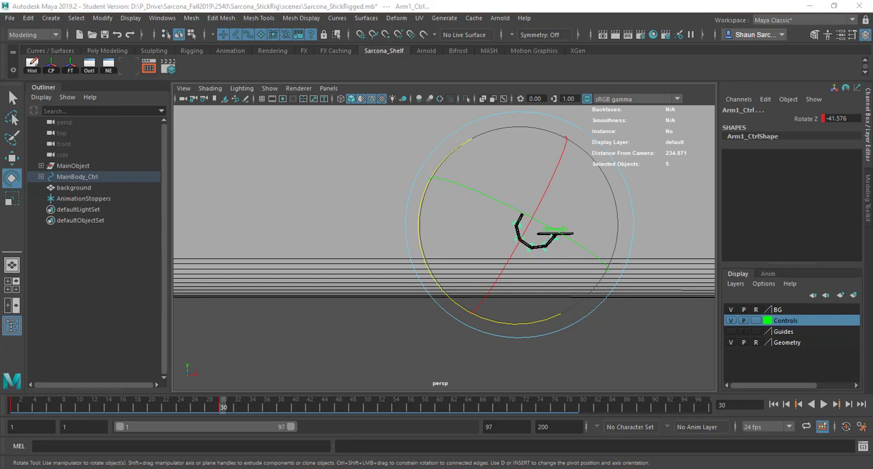
left_click_drag(872, 55, 160, 68)
key("f")
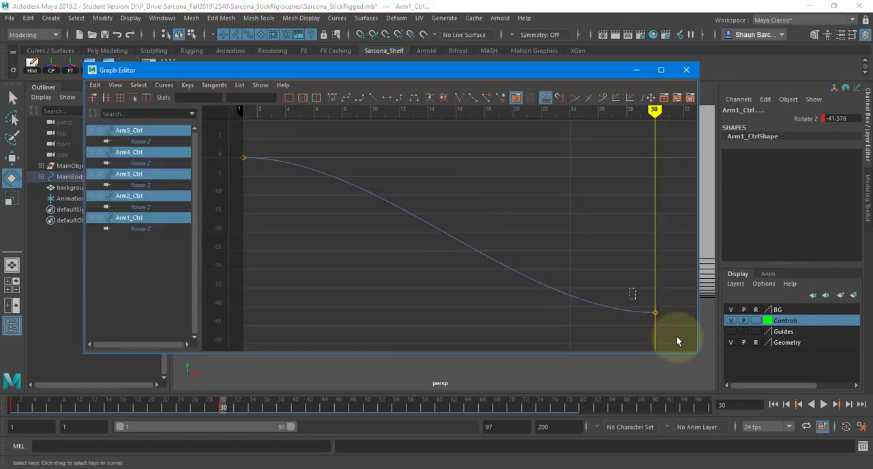
left_click_drag(677, 341, 626, 298)
middle_click_drag(615, 330, 622, 289)
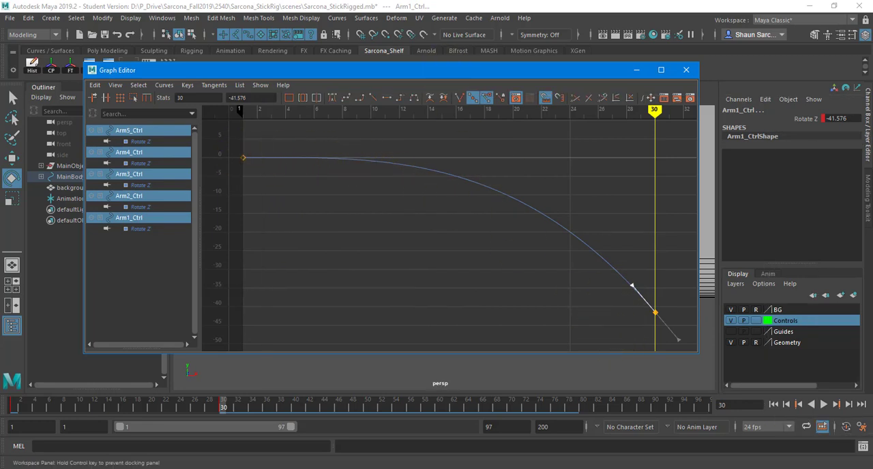
left_click(686, 70)
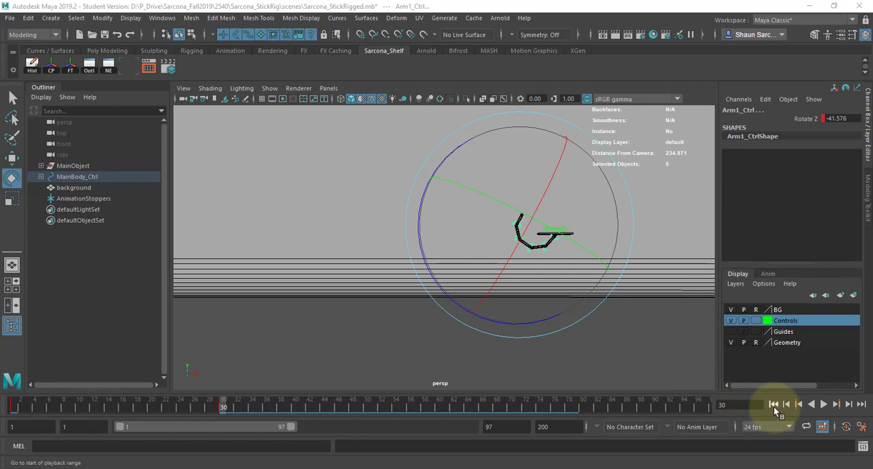
left_click(774, 405)
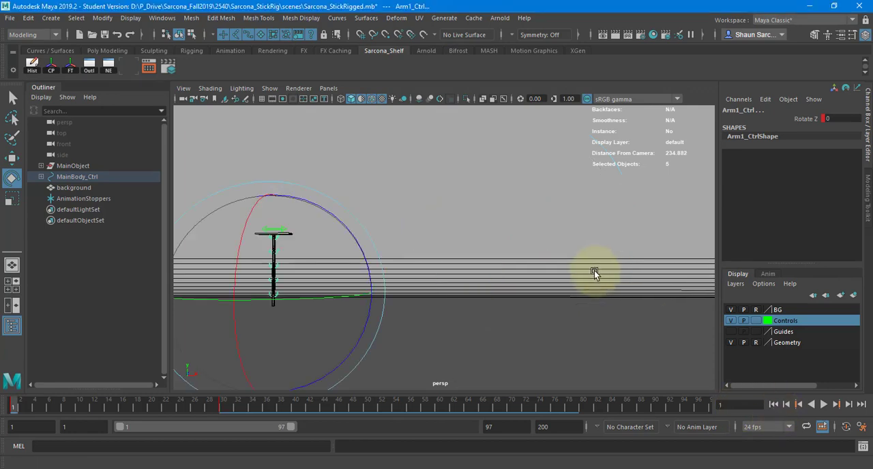
key("alt+v")
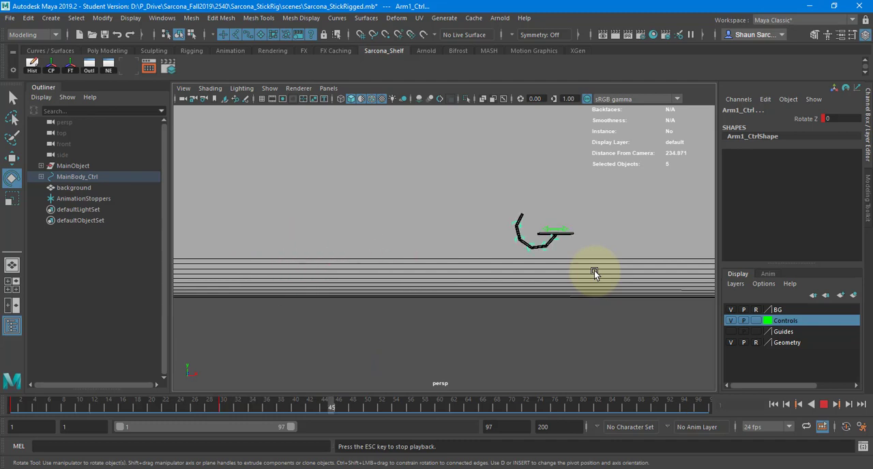
key("alt+v")
left_click_drag(23, 412, 225, 410)
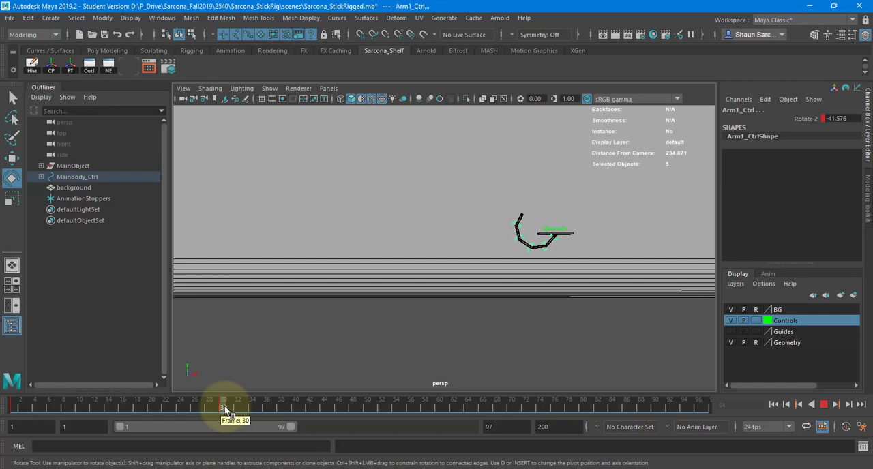
Key the five arm controls' Rotate Z swinging forward to about 34.023 at frame 35 and back to about -17.013 at frame 40
left_click(280, 405)
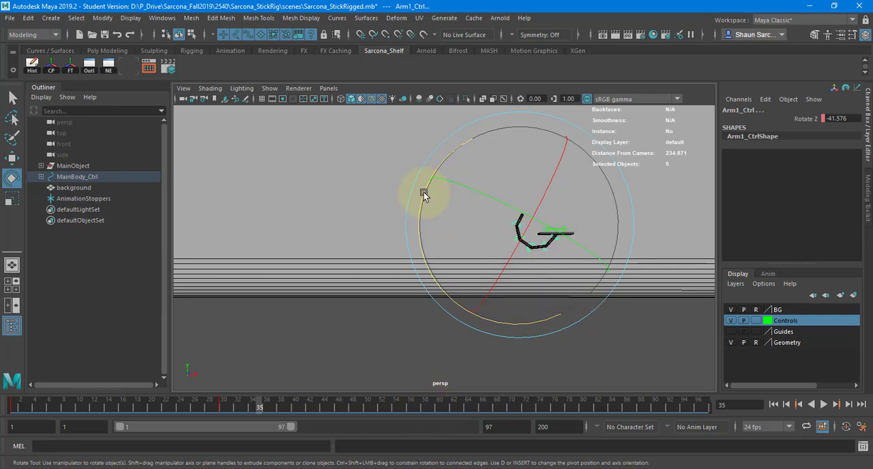
left_click_drag(448, 158, 480, 252)
key("s")
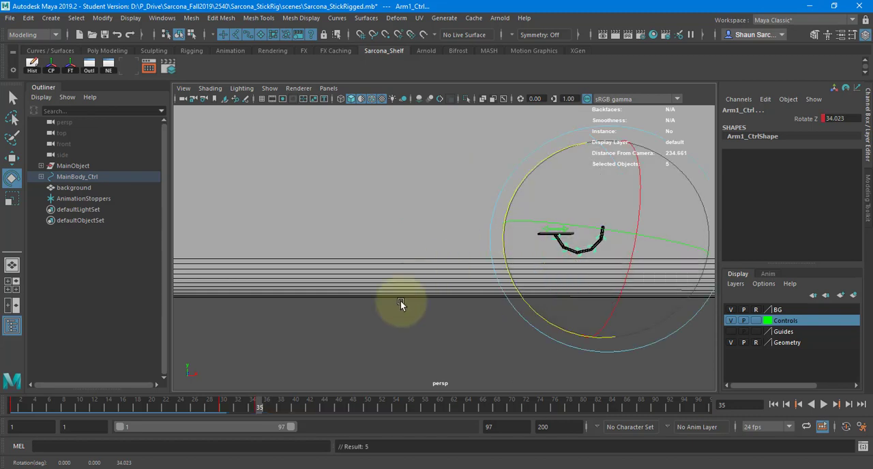
left_click(295, 408)
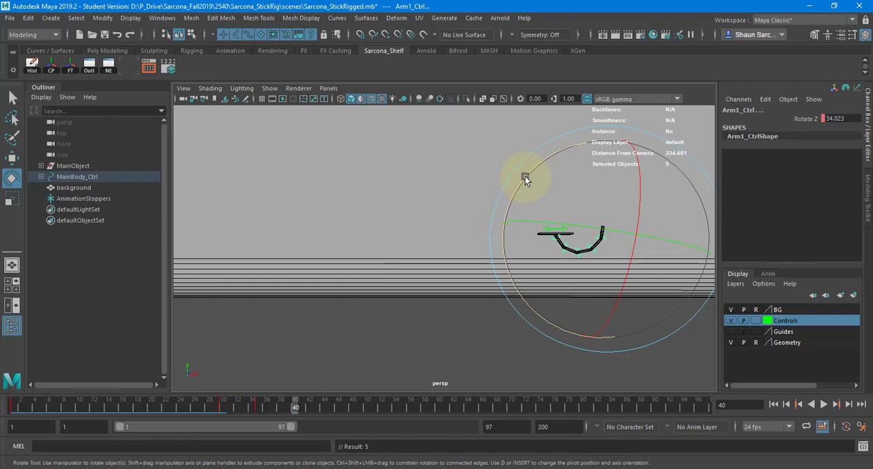
left_click_drag(525, 175, 629, 163)
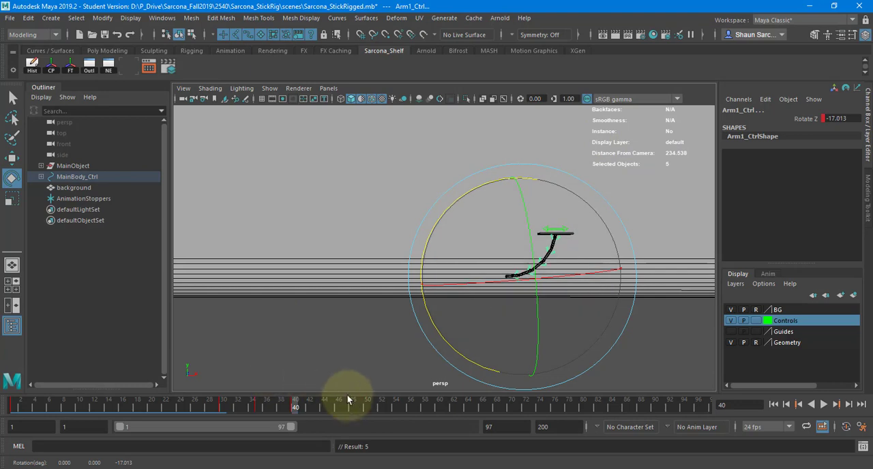
Key the five arm controls' Rotate Z at about 7.635 on frame 45 and nearly straight at about -0.334 on frame 50
left_click_drag(324, 407, 331, 408)
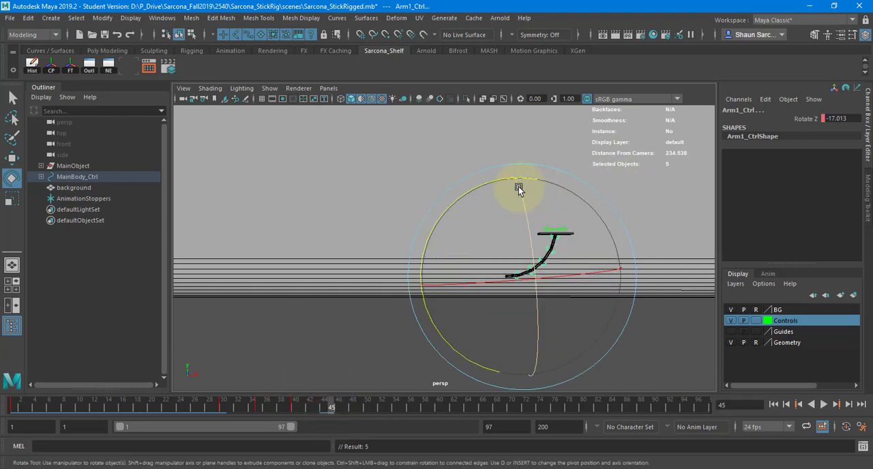
left_click_drag(519, 186, 482, 215)
key("alt+v")
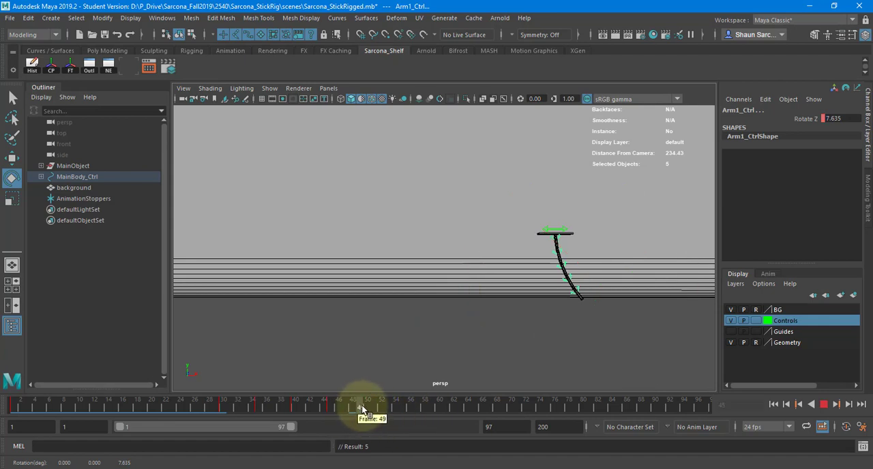
left_click(368, 407)
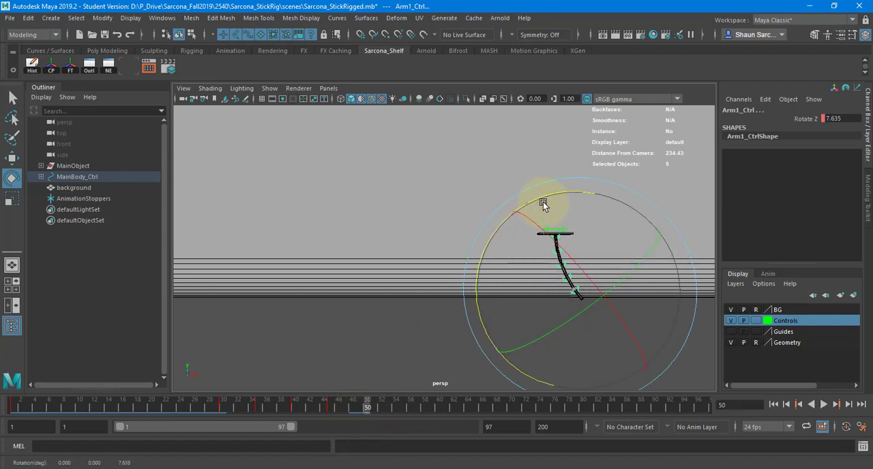
left_click_drag(543, 205, 554, 203)
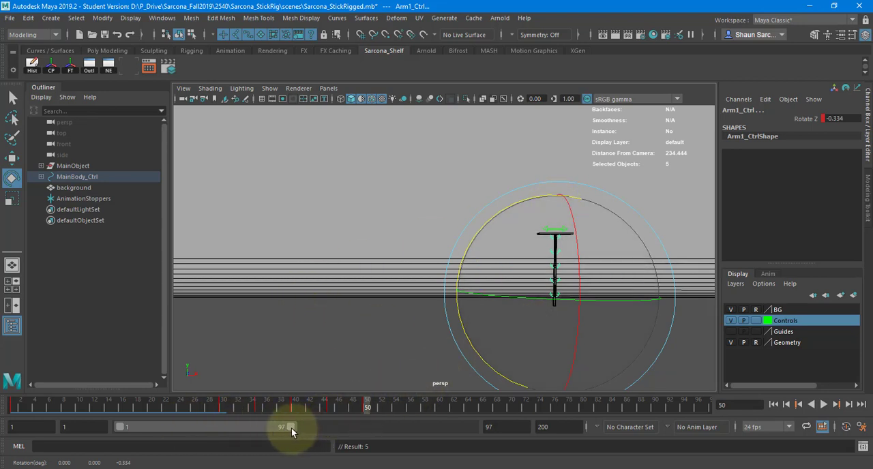
Shorten the playback range to end at frame 50 and play the animation from frame 1
left_click_drag(292, 428, 208, 428)
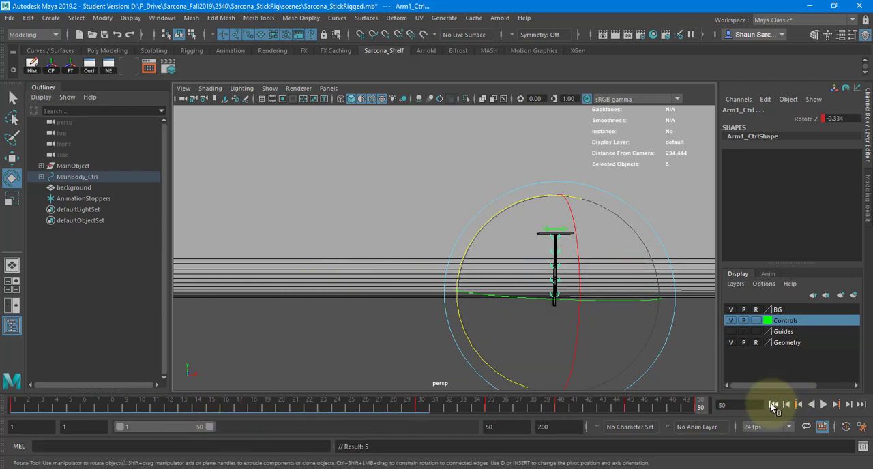
left_click(772, 404)
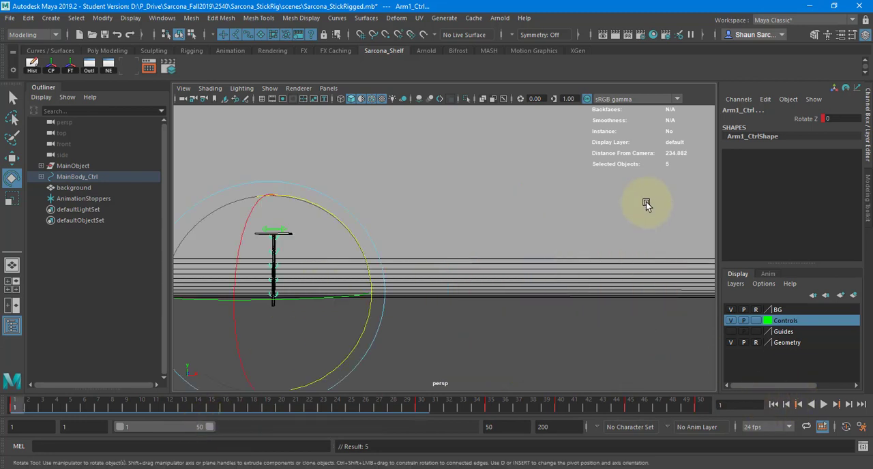
key("alt+v")
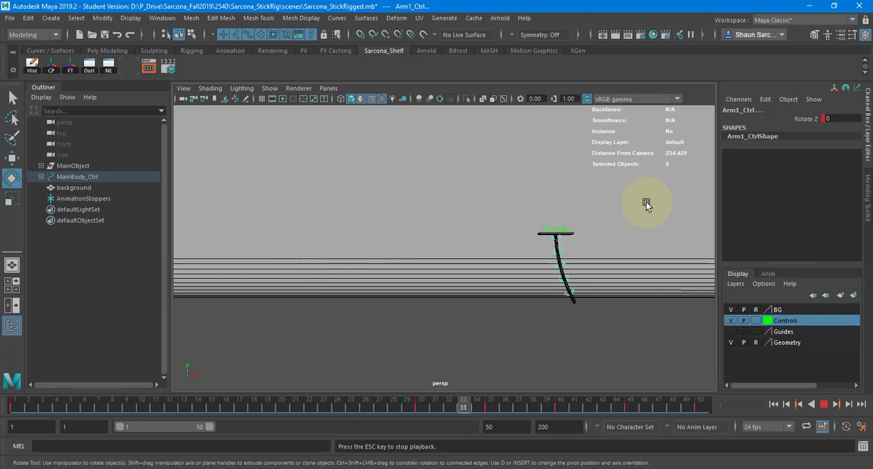
key("Escape")
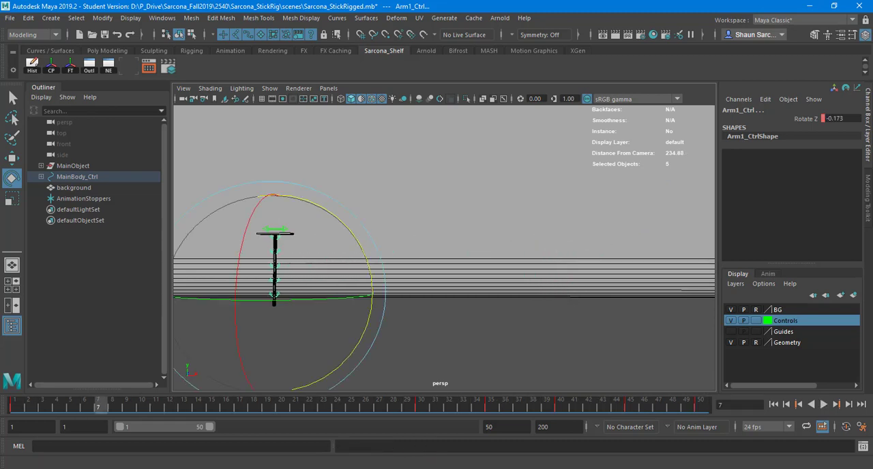
Bring back the Graph Editor and examine the arm controls' Rotate Z curve closely around the frame 30 key
left_click_drag(647, 102, 232, 61)
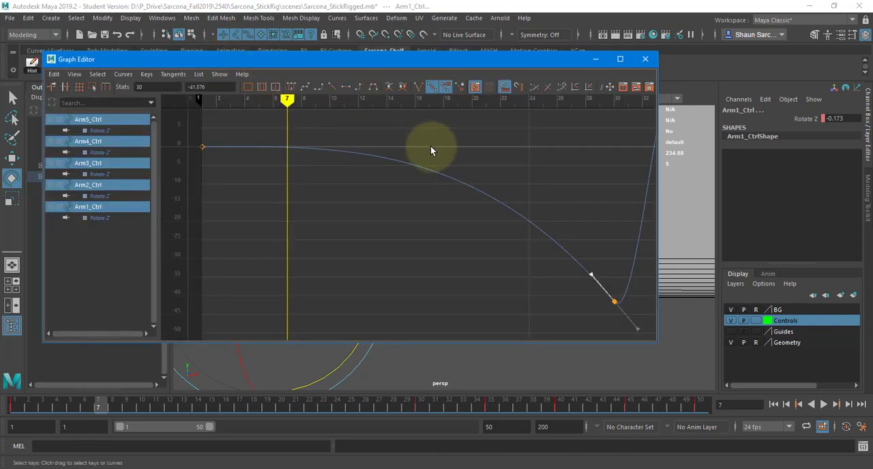
middle_click_drag(589, 180, 364, 161, "alt")
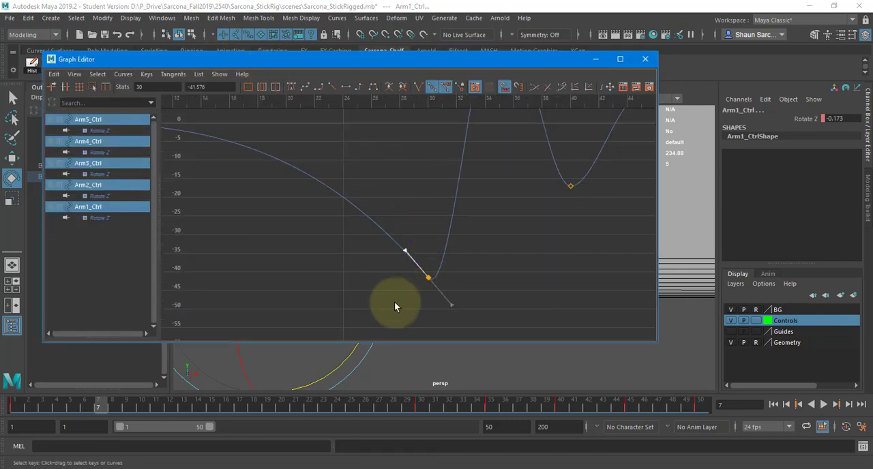
key("ctrl+z")
middle_click_drag(483, 236, 418, 148, "alt")
scroll(442, 275, "down", 4)
scroll(450, 274, "up", 6)
scroll(370, 228, "up", 6)
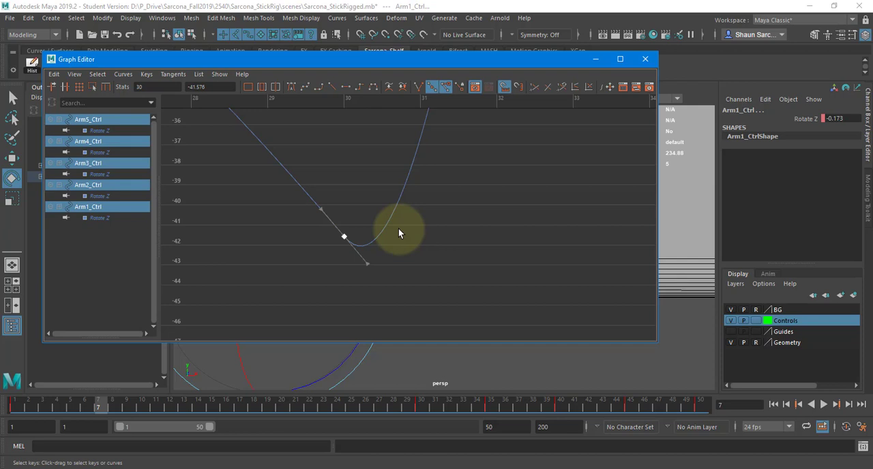
Try broken and linear tangents on the arms' frame 30 keys, undo each change, and clear the key selection
left_click(418, 86)
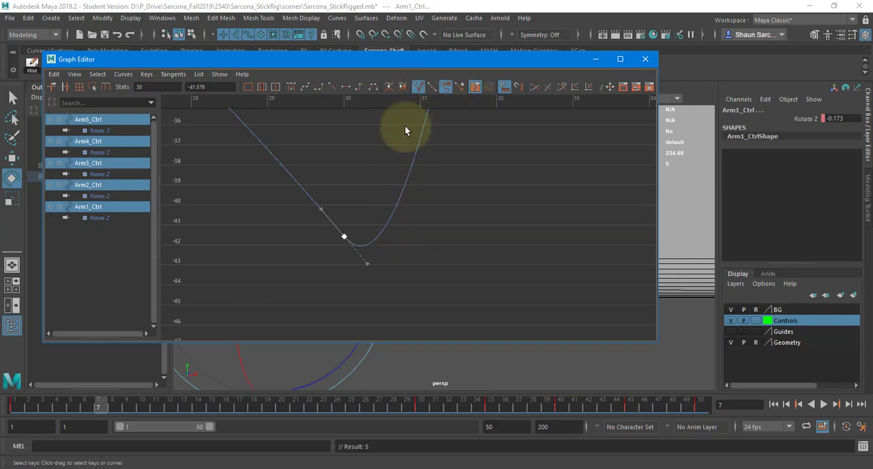
key("ctrl+z")
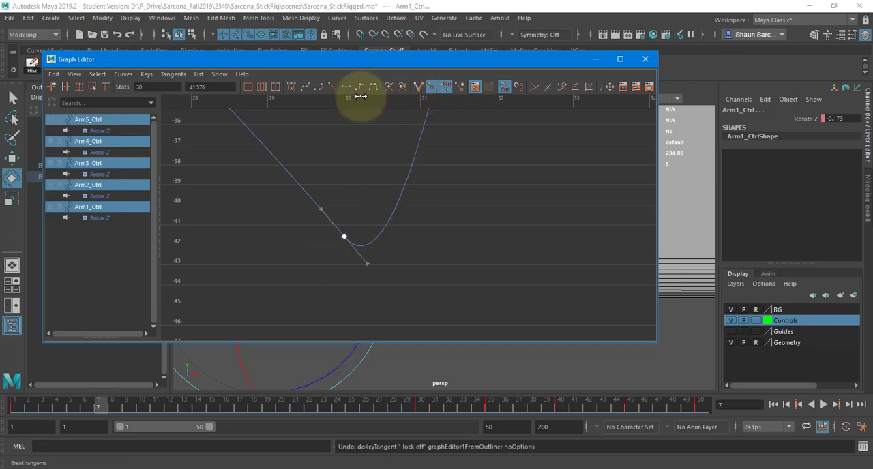
left_click(332, 87)
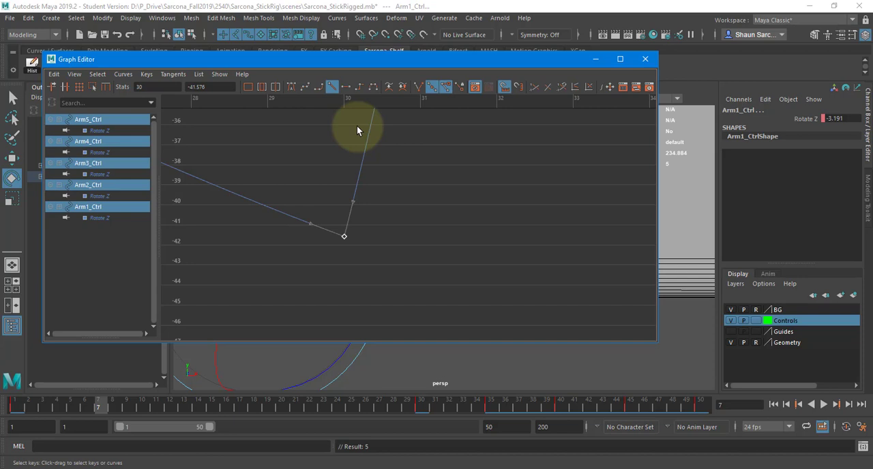
key("ctrl+z")
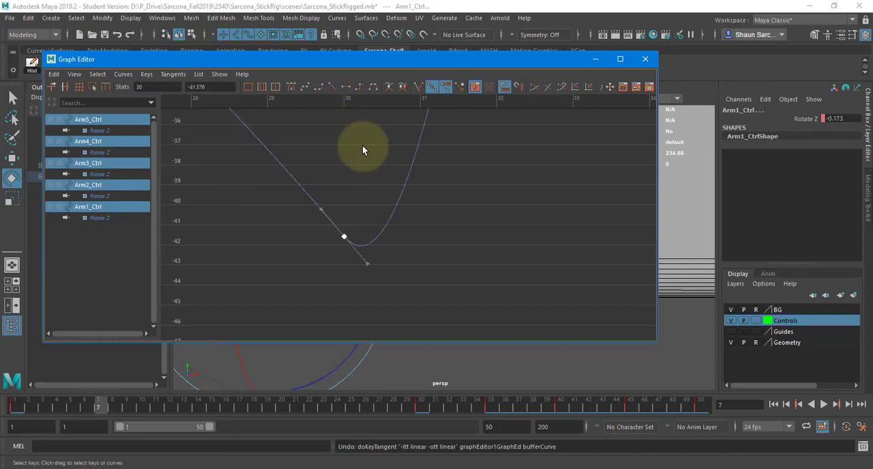
left_click(494, 212)
scroll(494, 204, "down", 12)
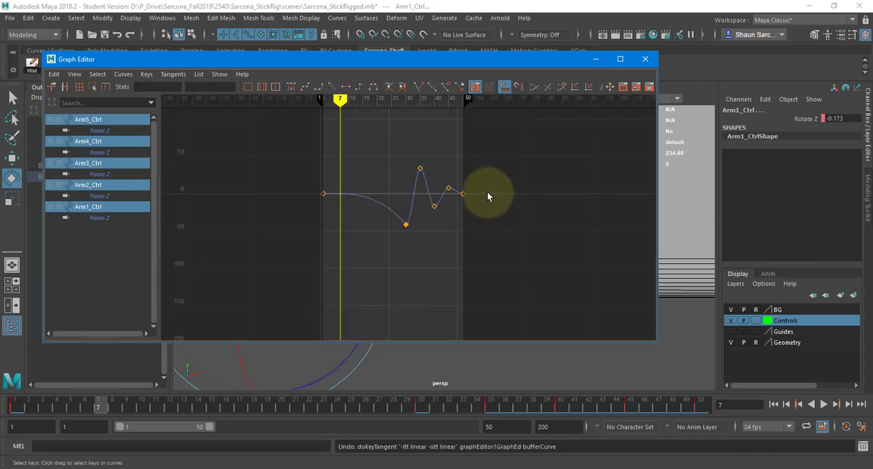
Select the arm controls' frame 30 Rotate Z keys in the Graph Editor and copy their value
middle_click_drag(455, 225, 443, 245, "alt")
scroll(433, 242, "up", 6)
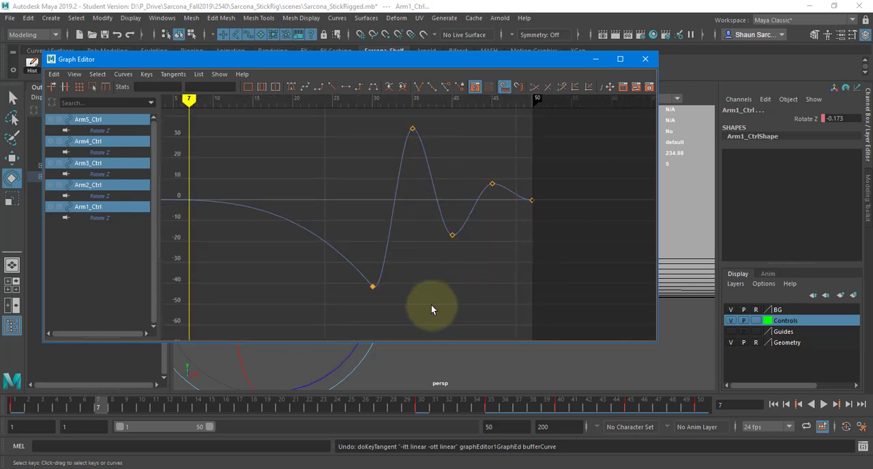
left_click_drag(401, 314, 314, 256)
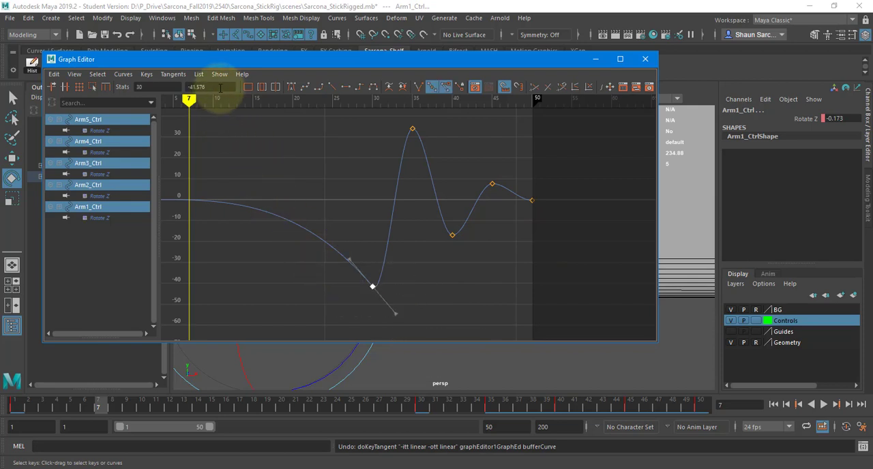
left_click_drag(220, 88, 168, 86)
key("ctrl+c")
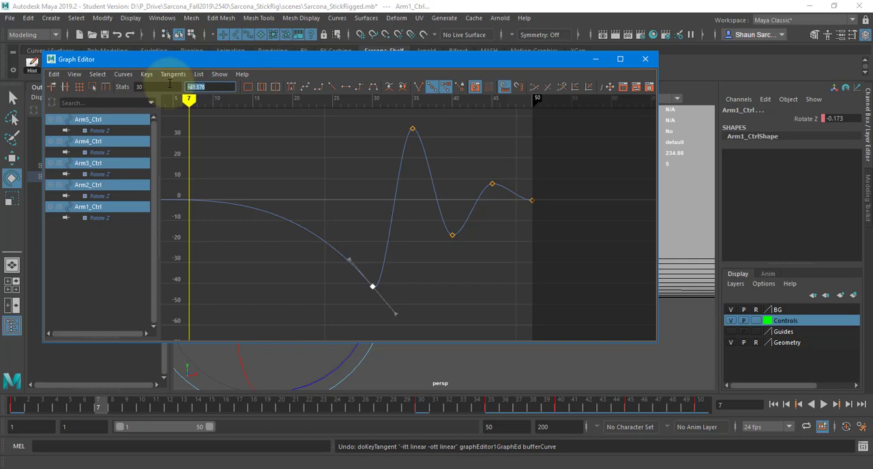
Open WordPad, paste the copied key value -41.576 into the blank document and enlarge the page to 210%
key("super+e")
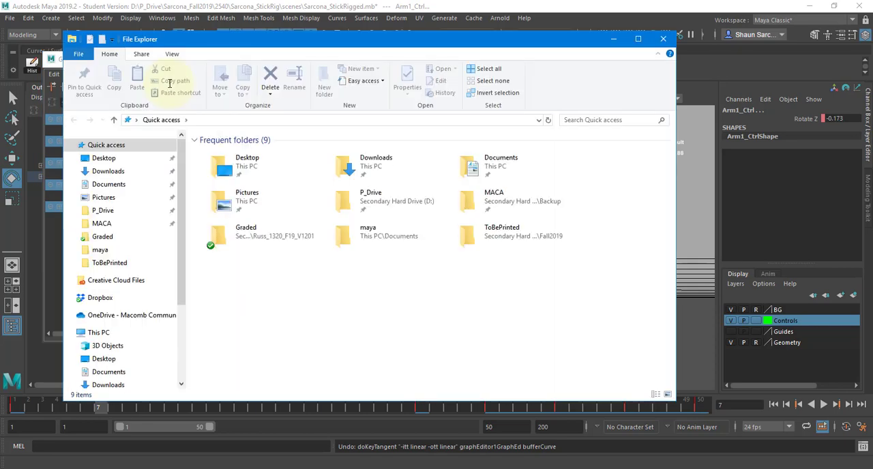
key("alt+F4")
key("super")
type("word")
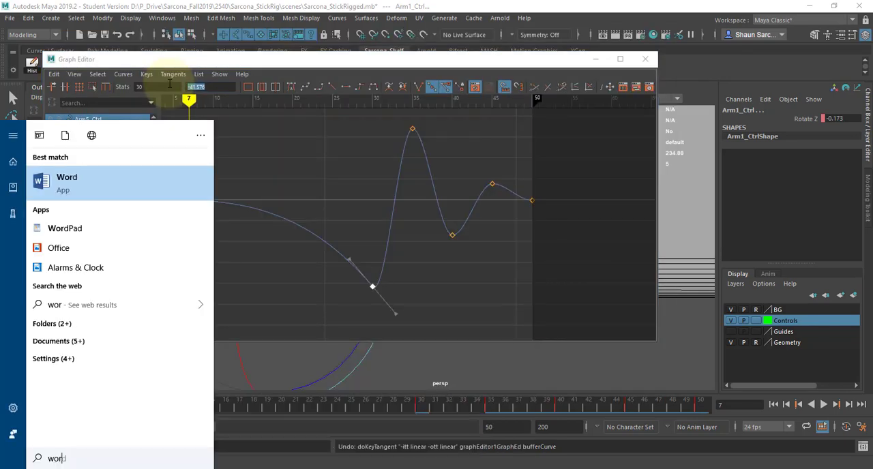
type("pad")
key("Return")
key("ctrl+v")
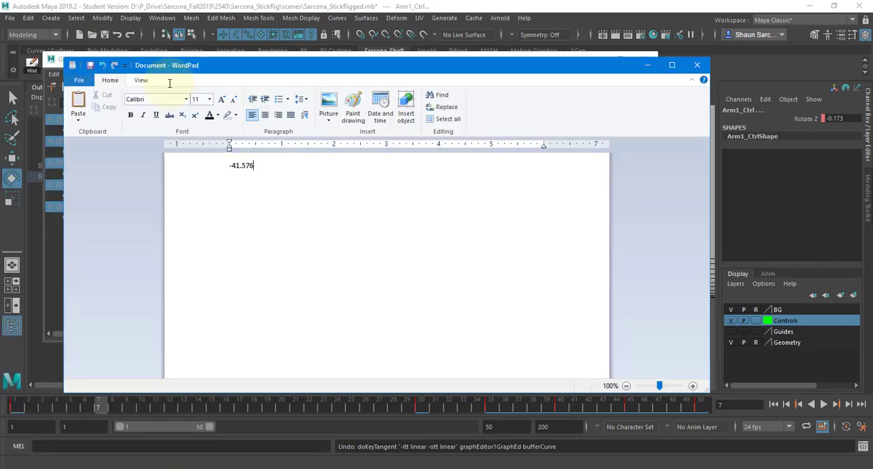
scroll(320, 170, "up", 7, "ctrl")
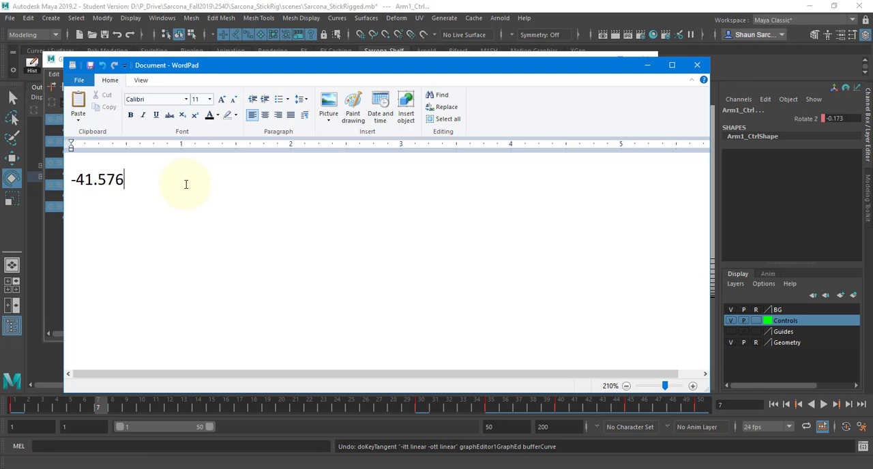
Switch back to Maya and copy the Rotate Z values of the arms' keys at frames 35, 40 and 45 one by one
left_click(305, 5)
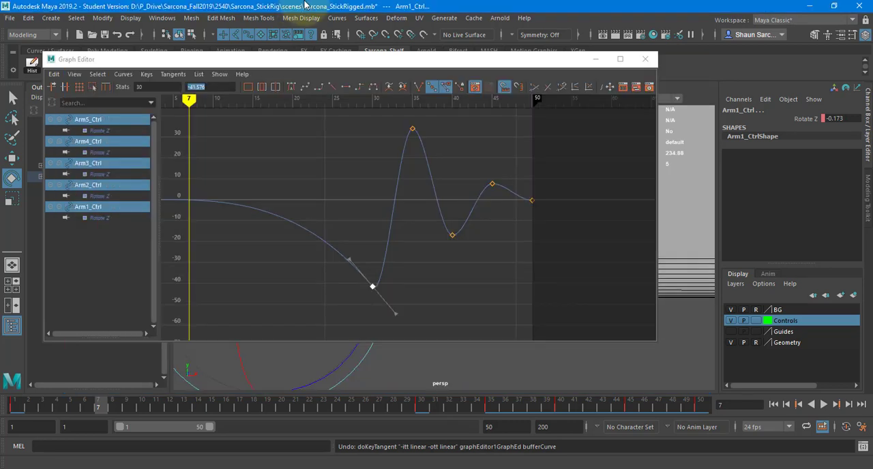
left_click(369, 211)
left_click(412, 129)
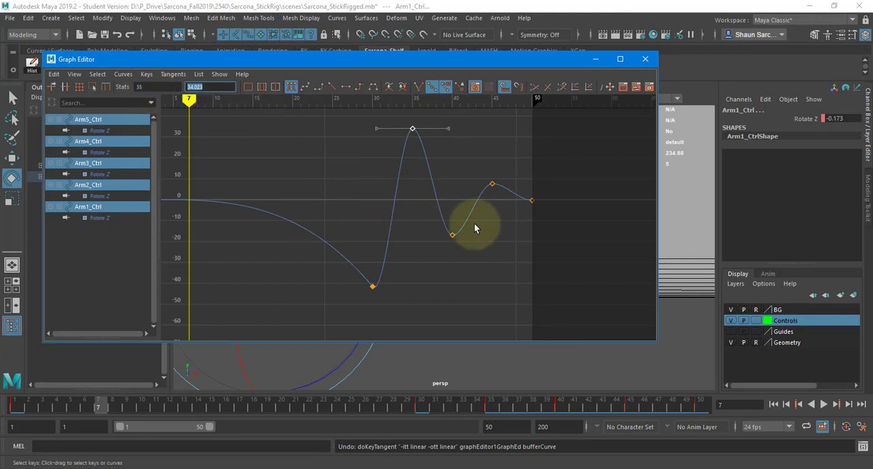
left_click_drag(432, 211, 471, 267)
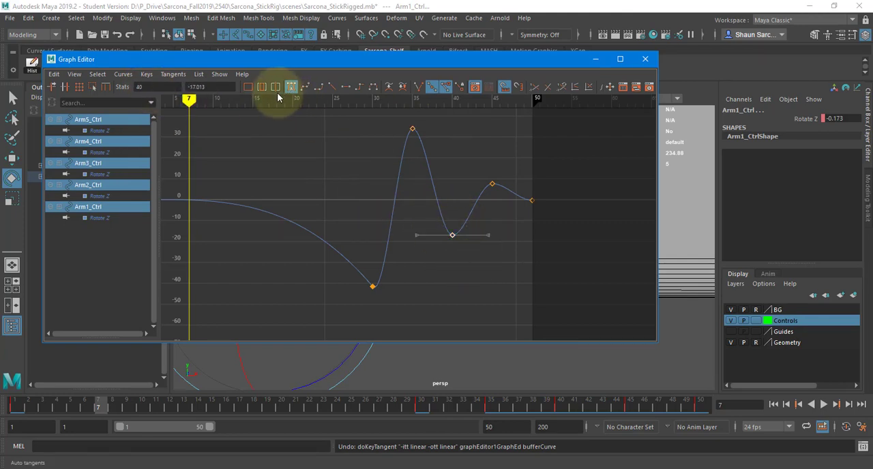
left_click_drag(227, 85, 111, 90)
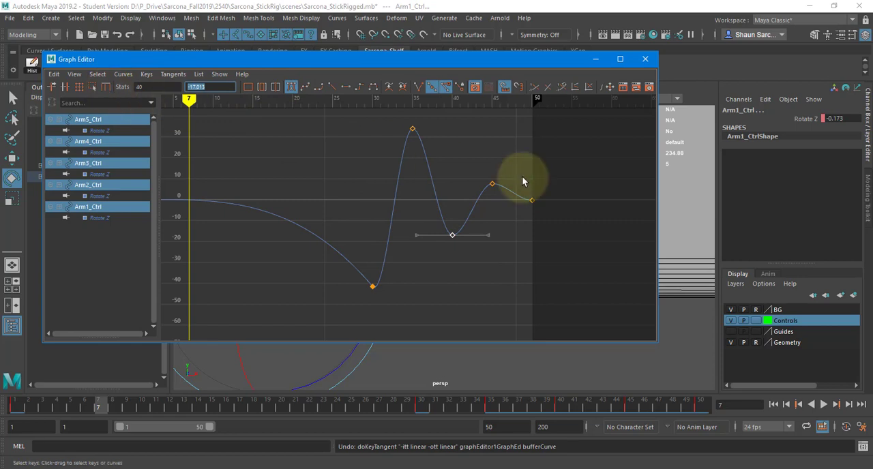
left_click_drag(484, 178, 510, 208)
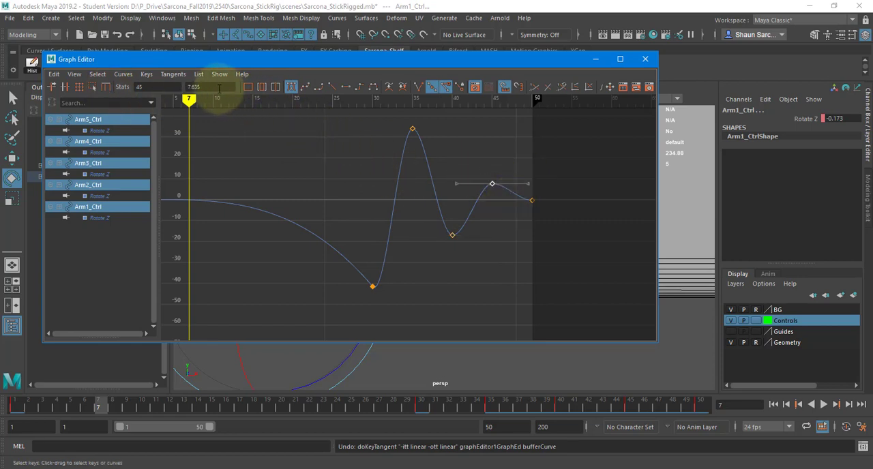
left_click_drag(216, 86, 159, 87)
key("Right")
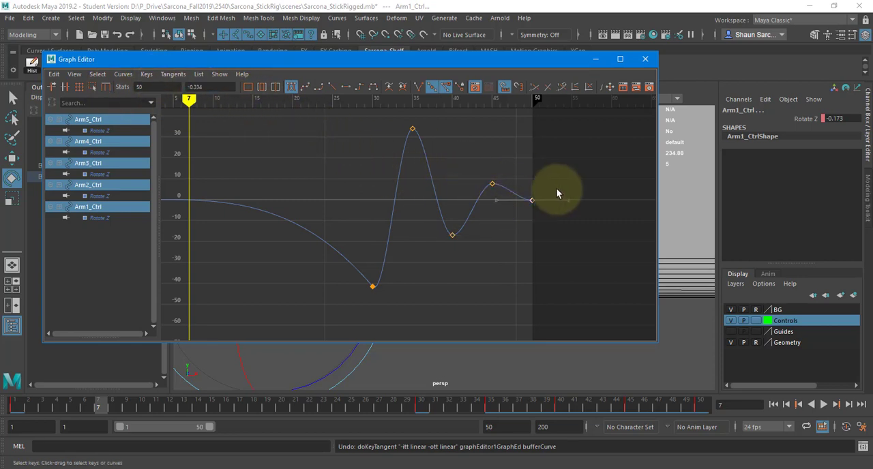
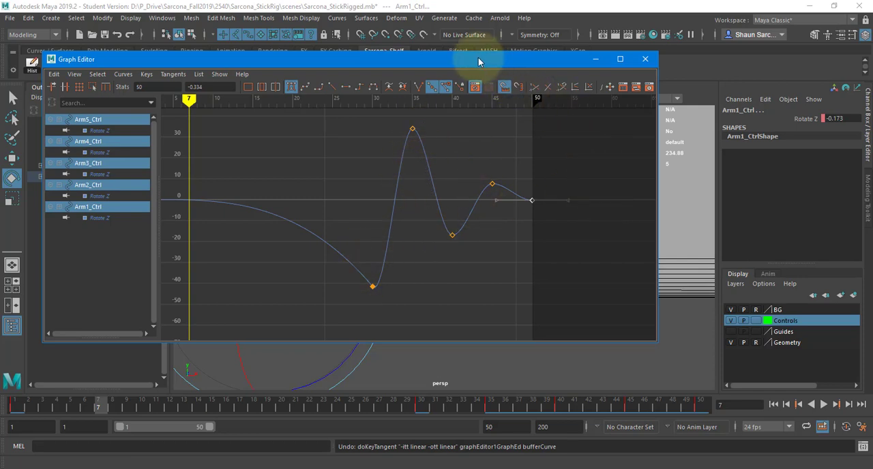
Move the Graph Editor out of the way, play the animation and scrub the timeline to review the arms' drag and overshoot
left_click_drag(477, 59, 872, 77)
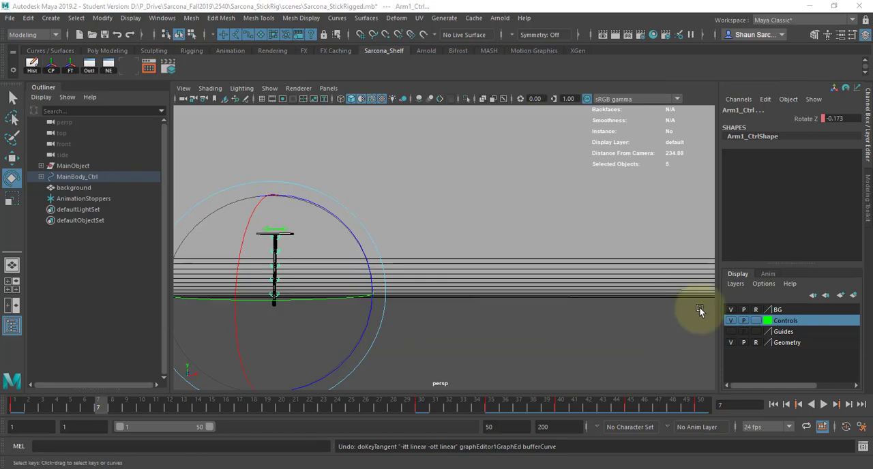
key("alt+v")
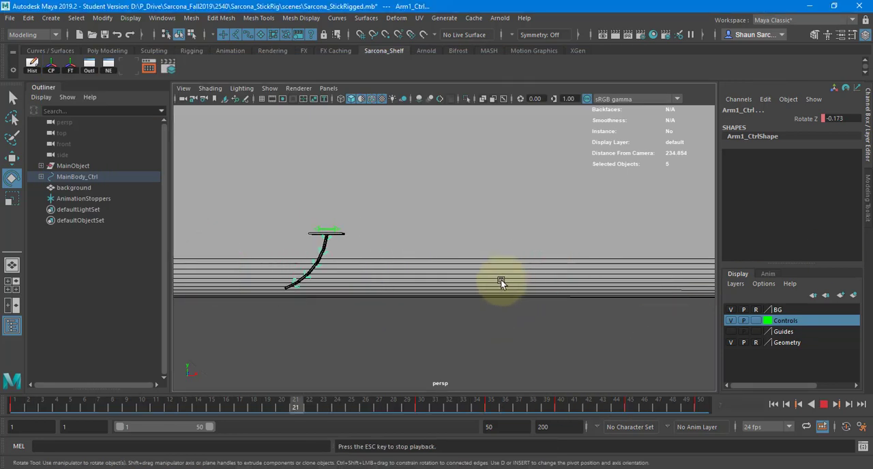
left_click_drag(402, 404, 703, 402)
left_click_drag(450, 404, 490, 409)
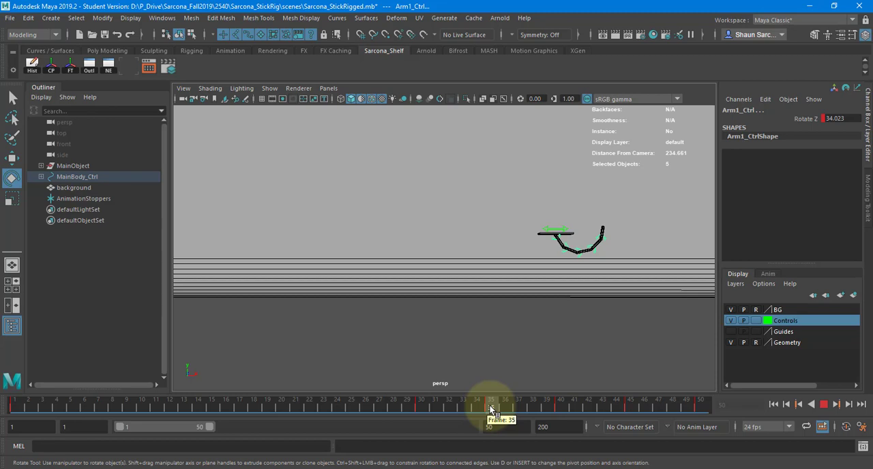
left_click_drag(490, 410, 465, 425)
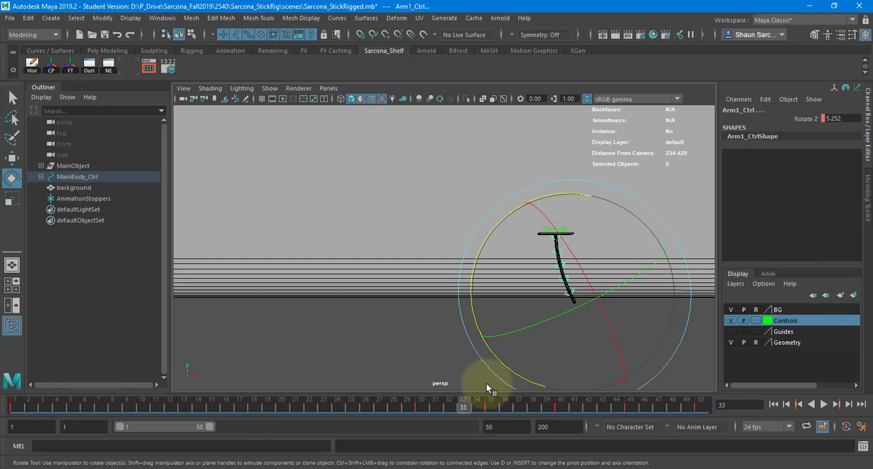
left_click_drag(419, 405, 15, 404)
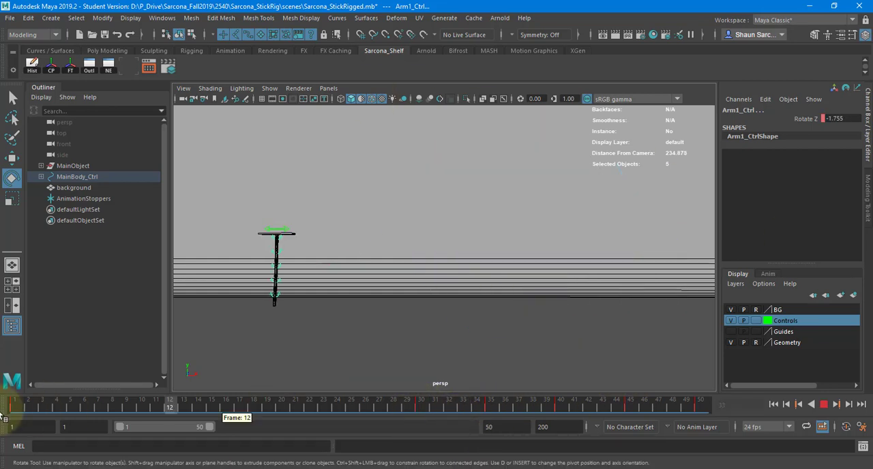
left_click(375, 355)
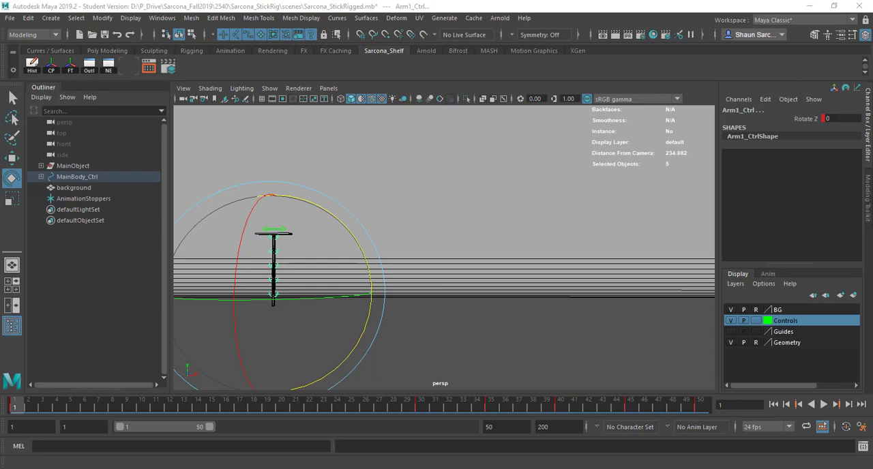
Set the animation start to frame -500, select MainBody_Ctrl and try shifting its first key to well before frame 1
left_click_drag(67, 427, 36, 427)
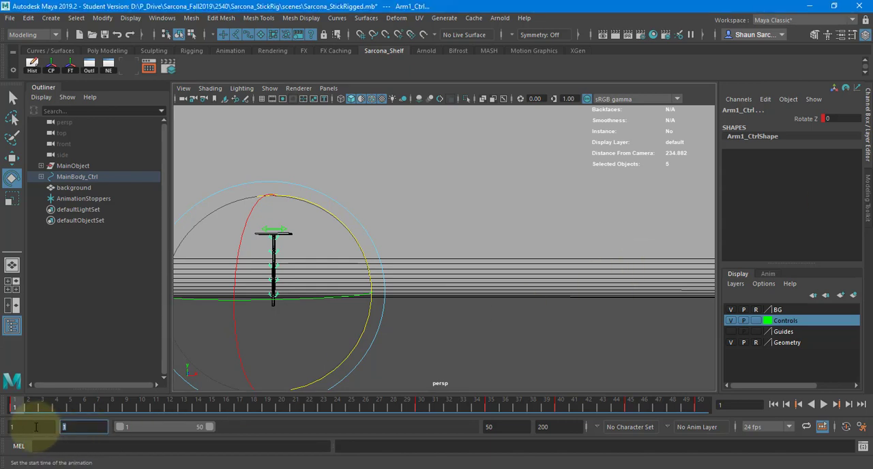
type("-500")
key("Return")
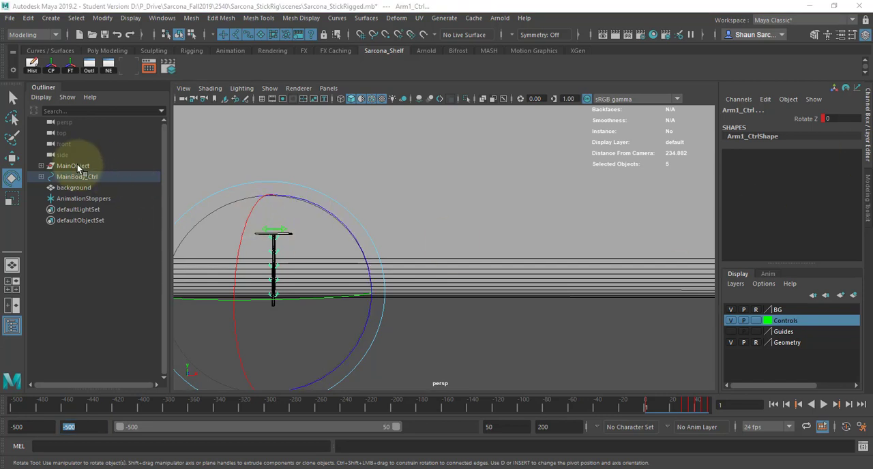
left_click(347, 160)
key("q")
left_click(279, 235)
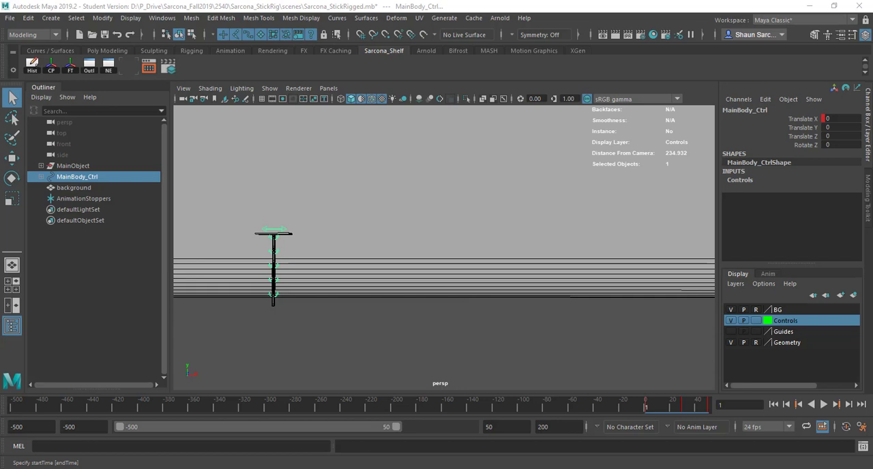
key("w")
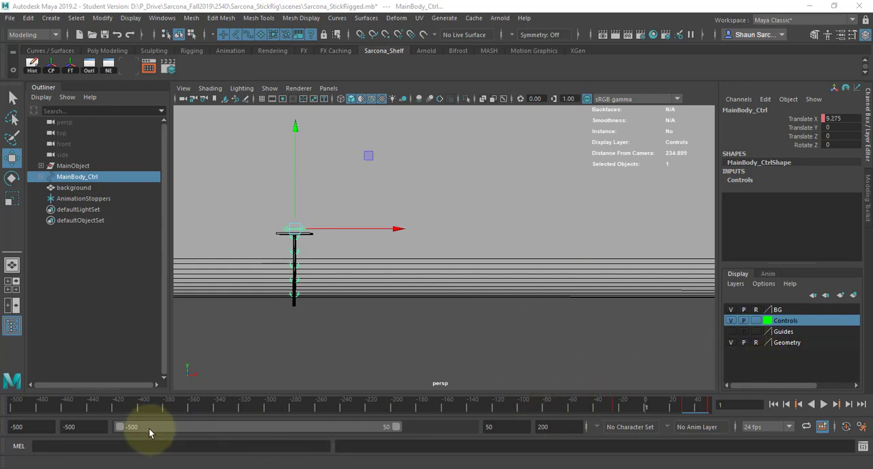
Set the animation start to frame -24, then play and scrub the animation to check MainBody_Ctrl's longer move
left_click_drag(91, 429, 0, 427)
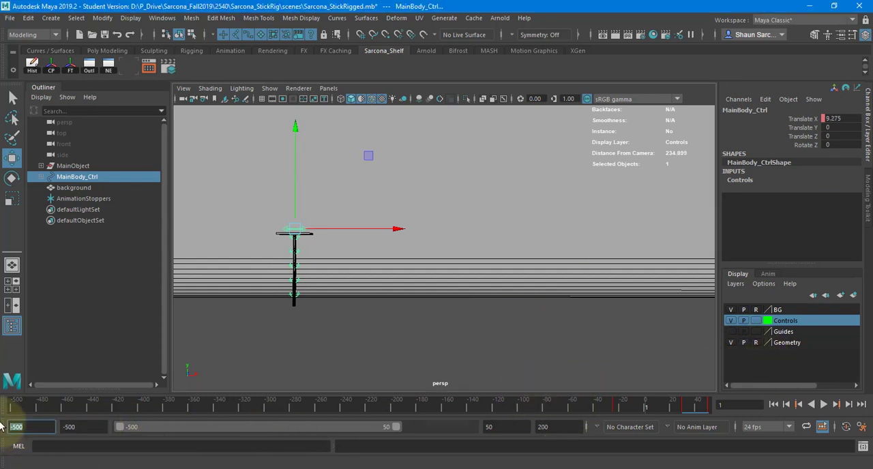
type("-24")
key("Return")
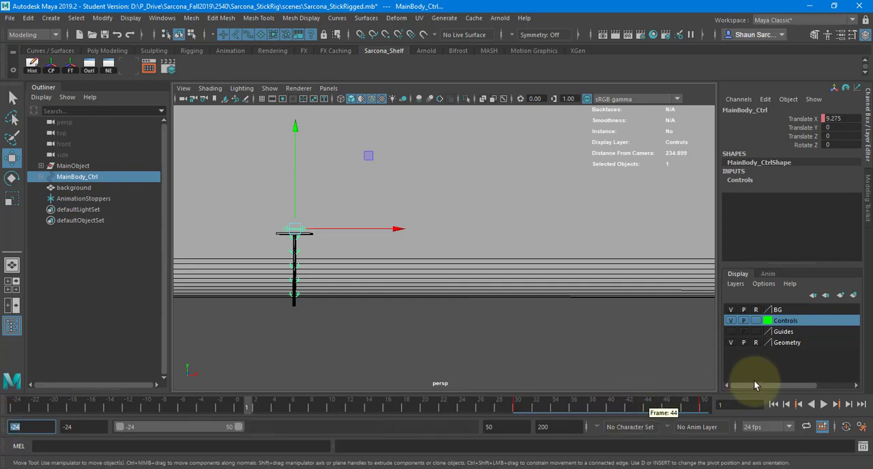
left_click(823, 405)
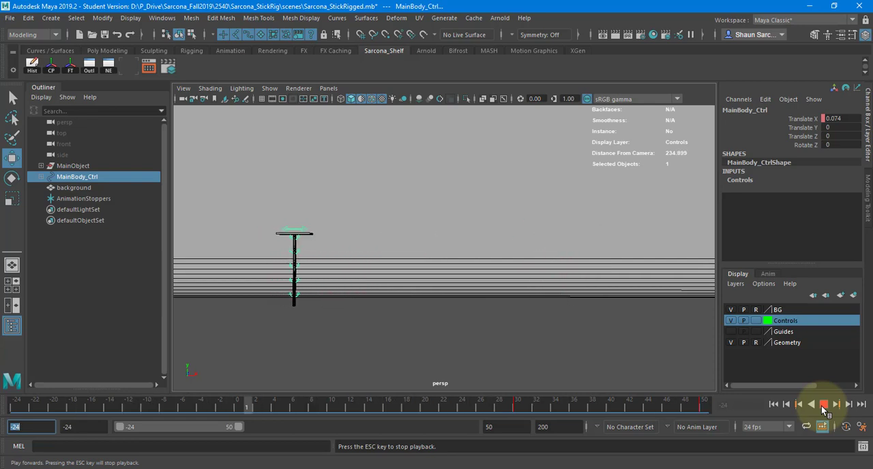
left_click(822, 406)
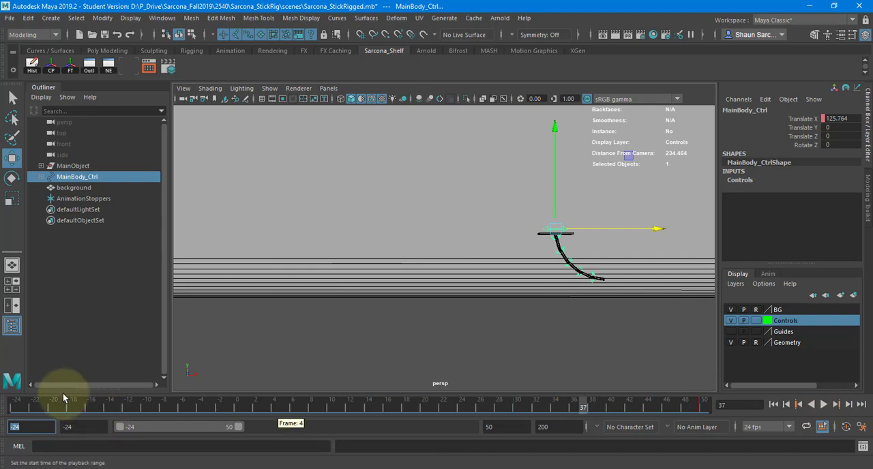
mouse_move(10, 408)
left_mouse_down()
mouse_move(216, 399)
mouse_move(352, 409)
left_mouse_up()
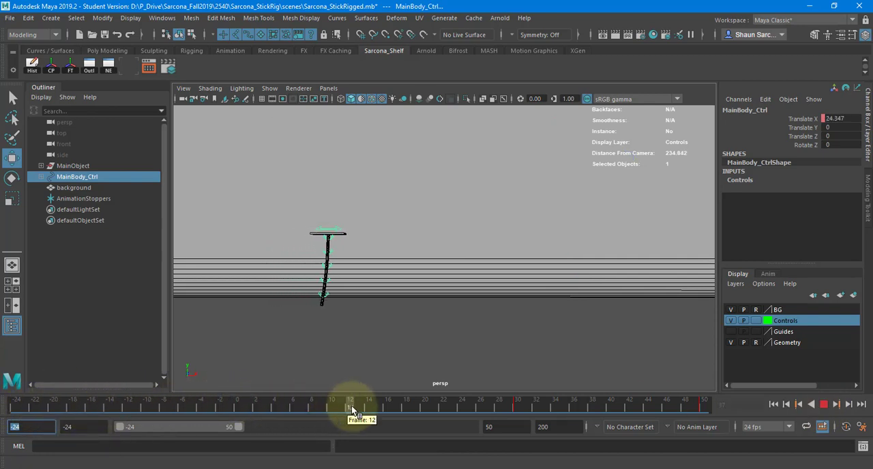
left_click(13, 405)
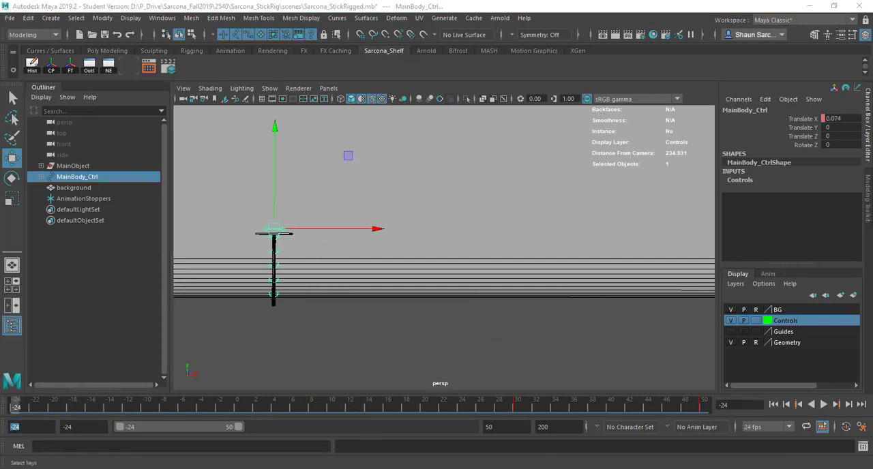
Undo the shift of MainBody_Ctrl's first key, set the animation start to frame 1 and replay the motion
key("ctrl+z")
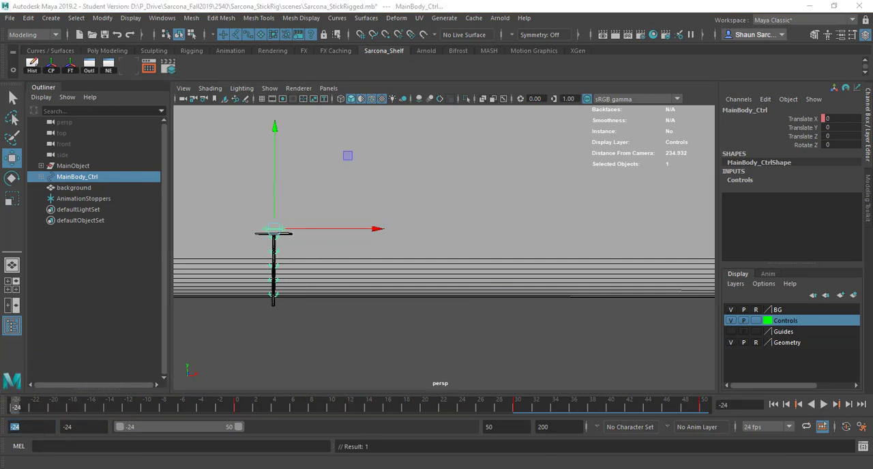
key("ctrl+z")
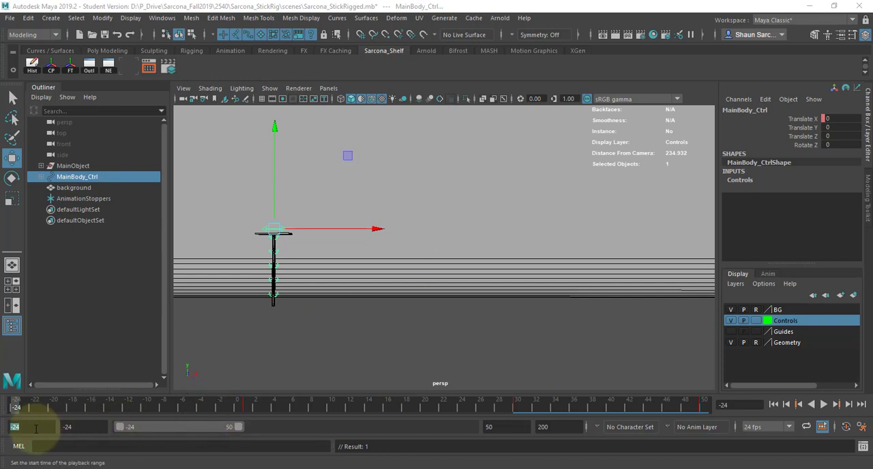
type("1")
key("Tab")
key("alt+v")
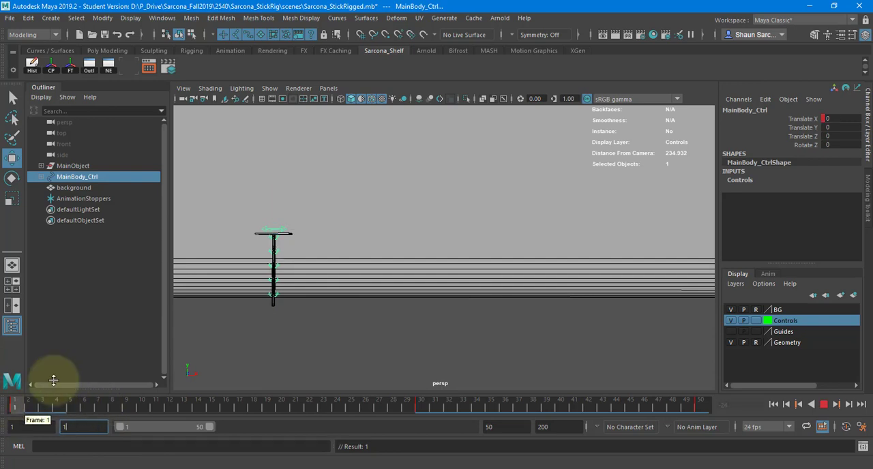
key("alt+v")
key("alt+v")
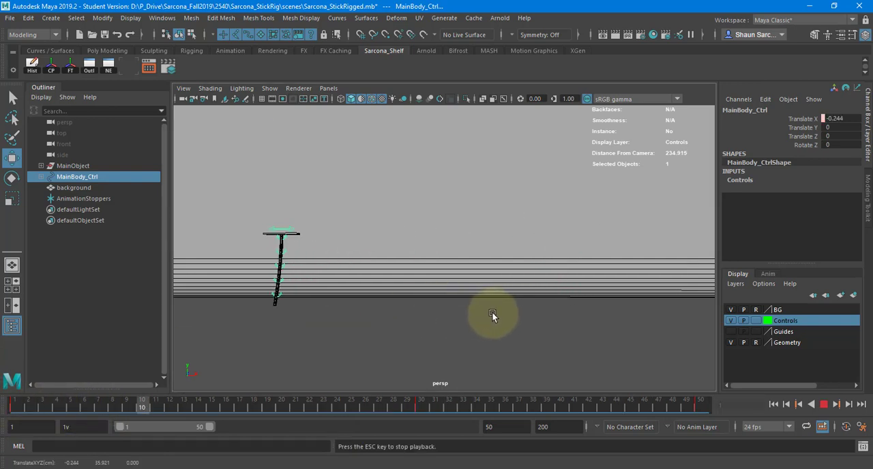
key("alt+v")
Extend the playback range's end to frame 107 and go through the motion to frame 50
left_click_drag(207, 426, 314, 431)
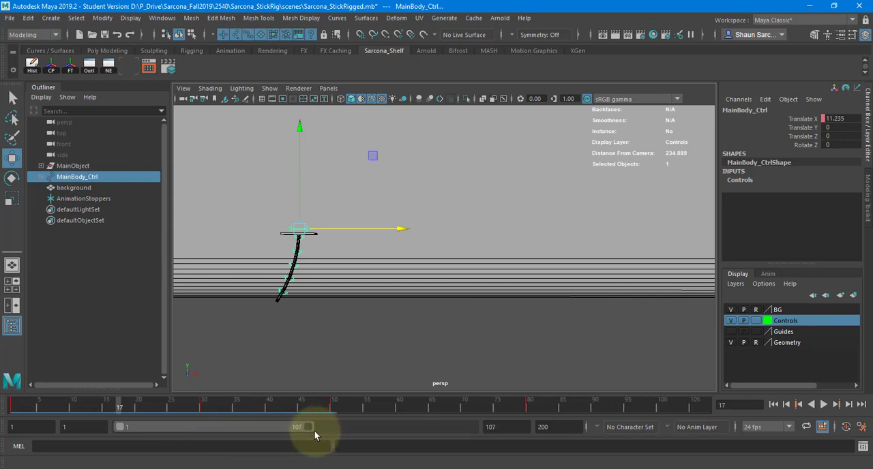
key("alt+v")
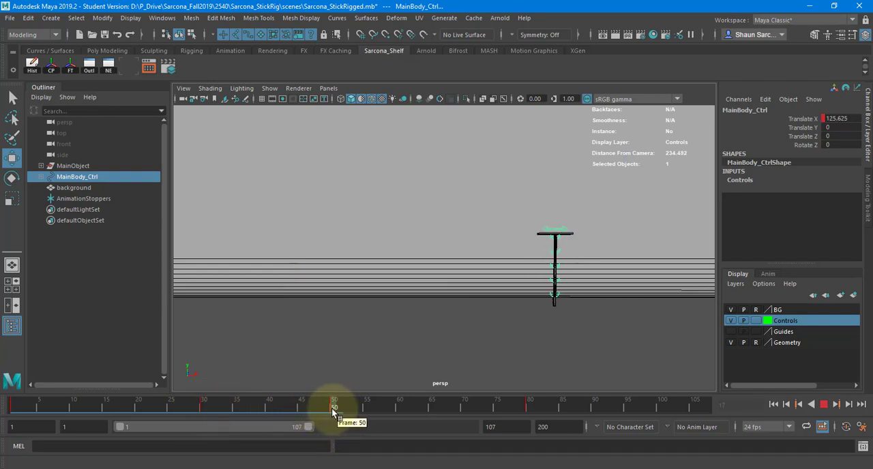
mouse_move(331, 408)
left_mouse_down()
mouse_move(430, 414)
mouse_move(333, 405)
left_mouse_up()
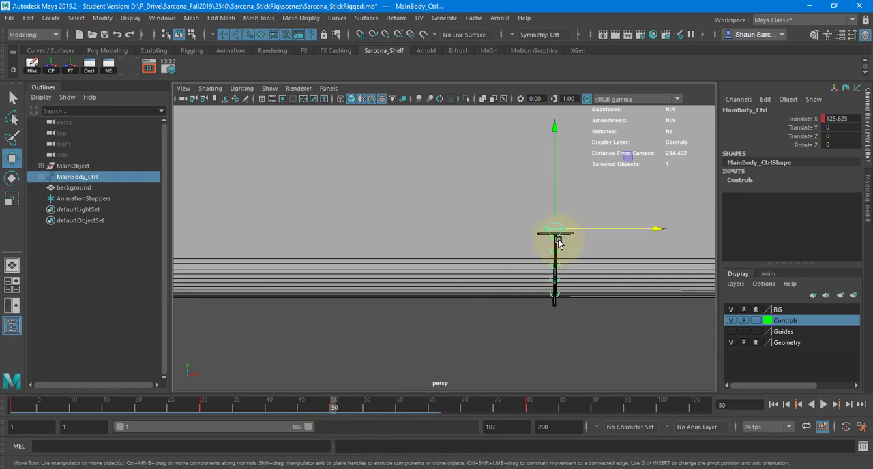
Select the five arm controls and key their Rotate Z at 31.633 on frame 80
left_click_drag(576, 231, 531, 300)
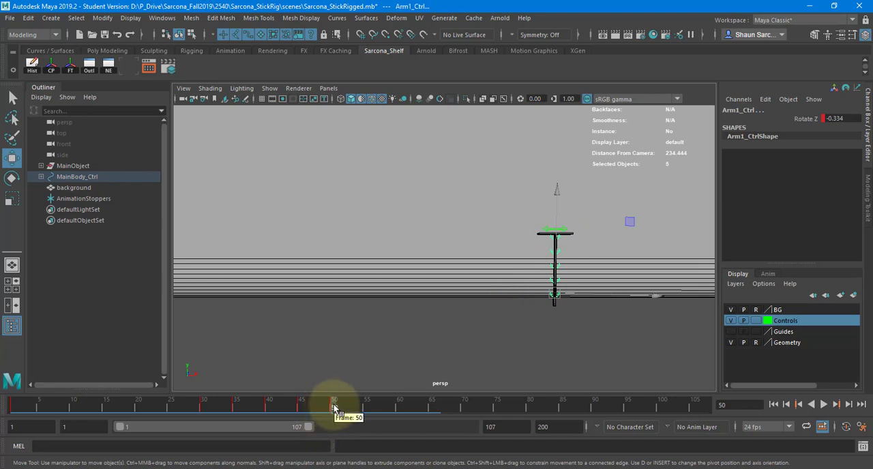
mouse_move(336, 408)
left_mouse_down()
mouse_move(540, 412)
mouse_move(510, 412)
mouse_move(530, 411)
left_mouse_up()
key("e")
left_click_drag(366, 221, 296, 209)
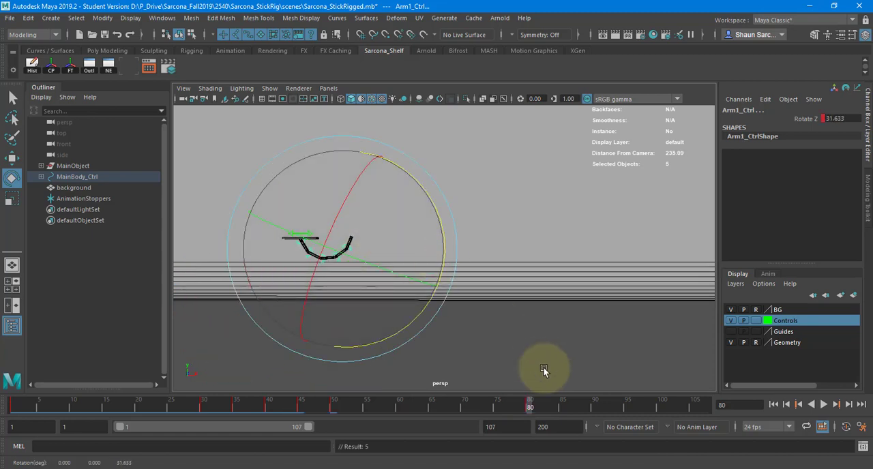
Key the arms' Rotate Z at -18.258 on frame 85 and swing them back the opposite way on frame 90
left_click_drag(539, 408, 561, 409)
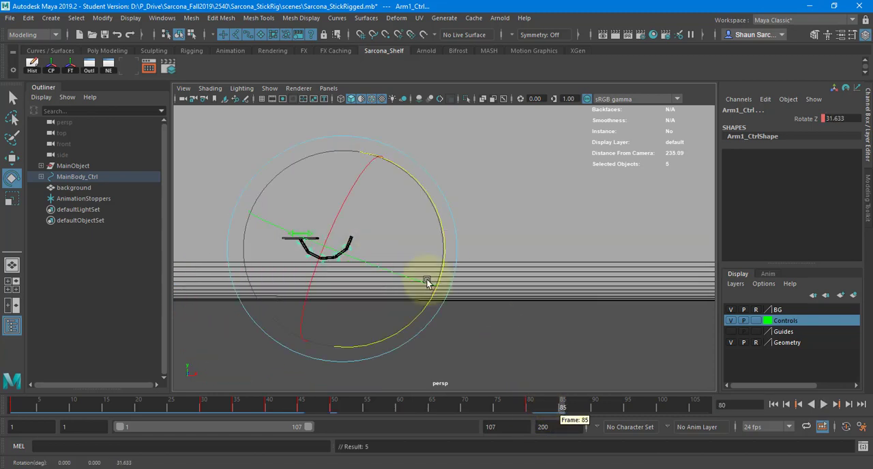
left_click_drag(410, 171, 405, 244)
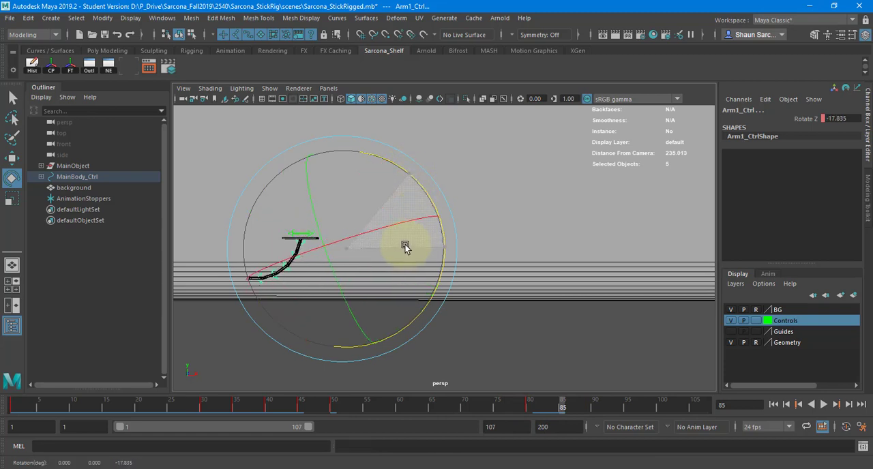
left_click(594, 407)
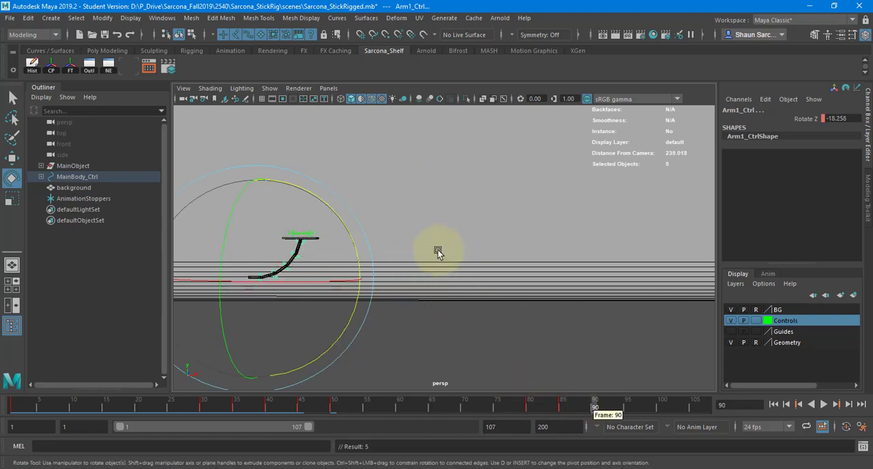
left_click_drag(352, 242, 498, 318)
Settle the arms with Rotate Z keys of -2.47 at frame 95, 0.79 at frame 100 and -0.337 at frame 105
left_click(626, 405)
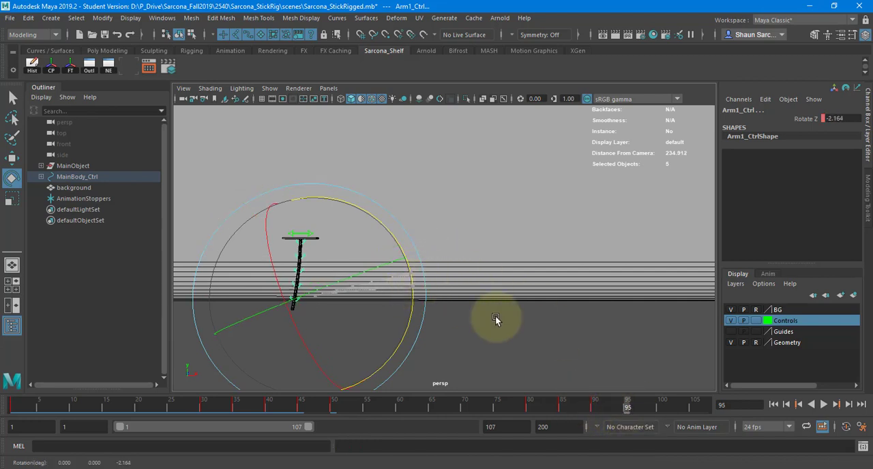
left_click(659, 408)
left_click_drag(385, 260, 387, 262)
left_click(694, 407)
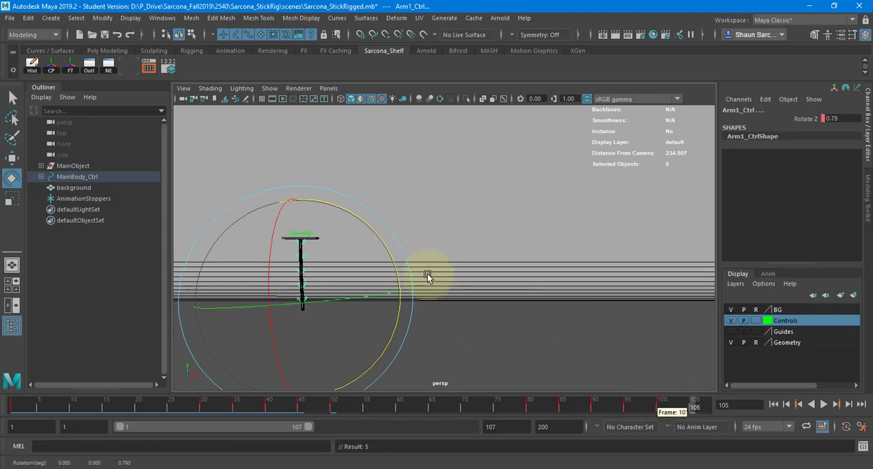
left_click_drag(393, 255, 390, 253)
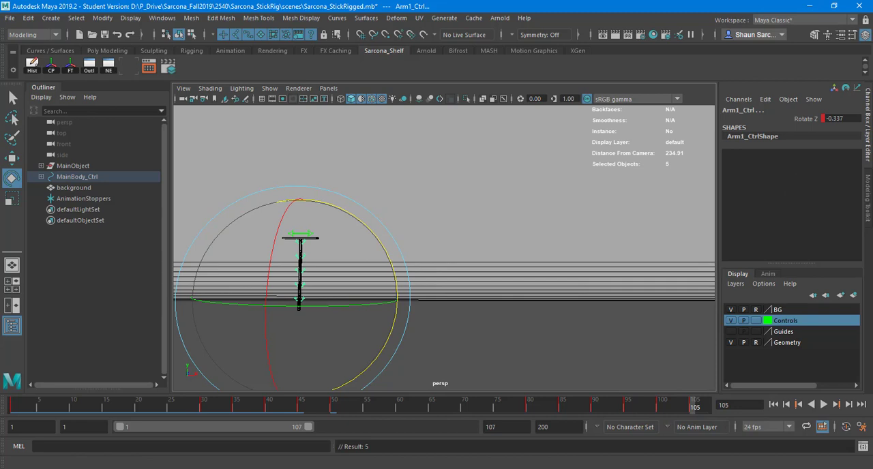
Bring back the Graph Editor, frame all the arms' Rotate Z curves and select their key groups to compare the two overshoot patterns
left_click_drag(872, 135, 474, 107)
key("a")
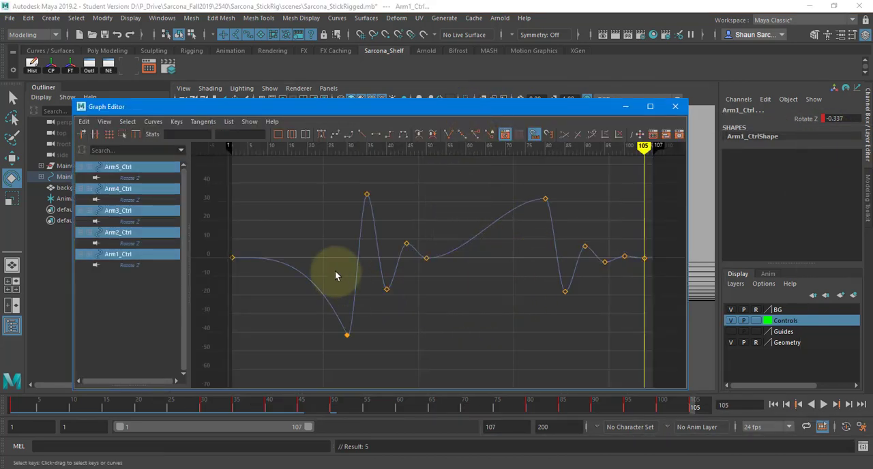
left_click_drag(213, 232, 250, 277)
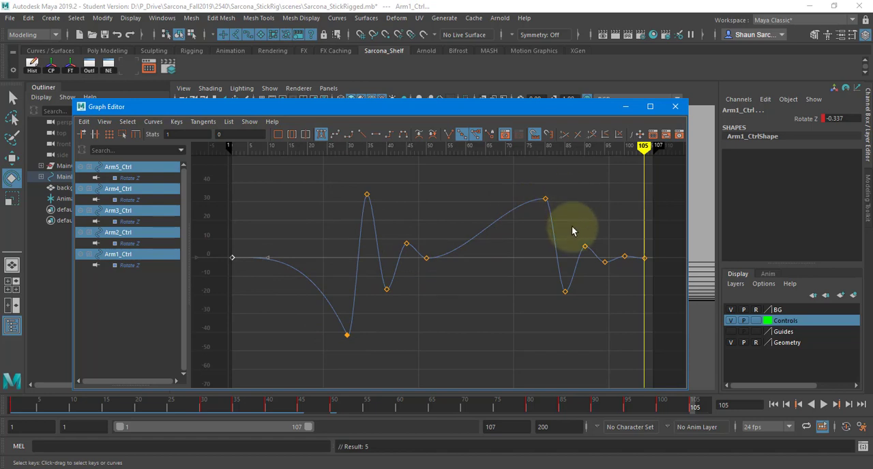
left_click_drag(418, 232, 441, 277)
left_click_drag(665, 334, 694, 348)
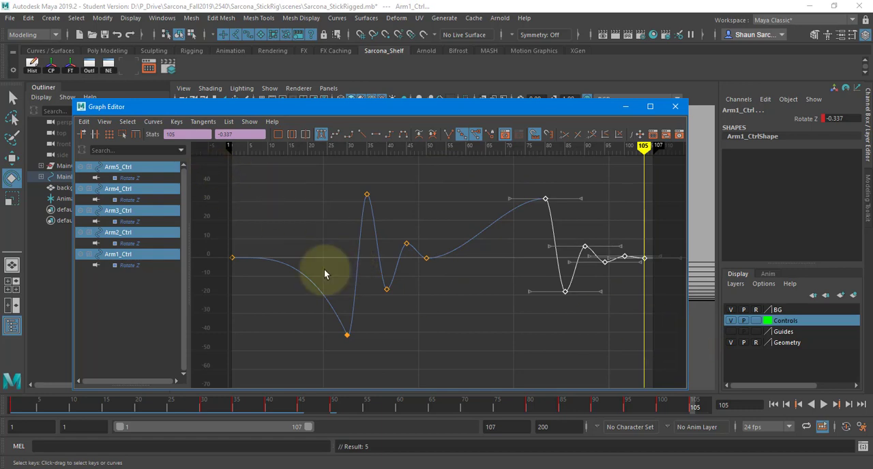
left_click_drag(435, 372, 436, 371)
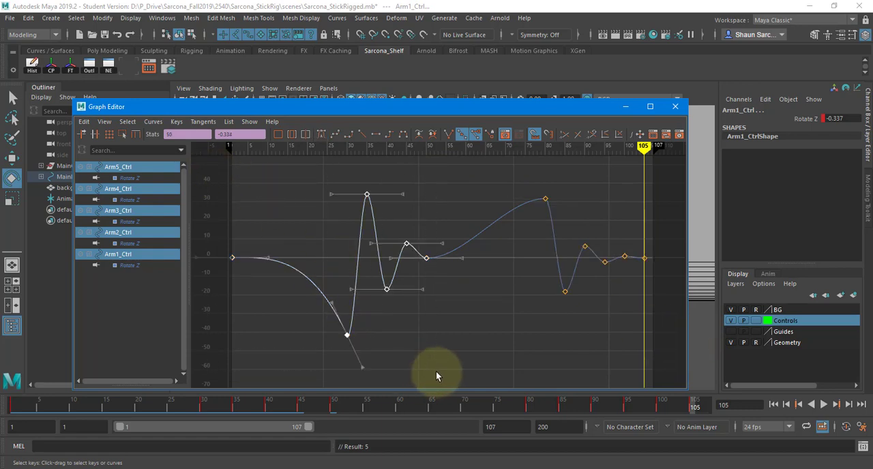
Clear the key selection, move the Graph Editor out of the way and play the animation from frame 1 to check both stops
left_click(438, 354)
left_click_drag(588, 108, 872, 139)
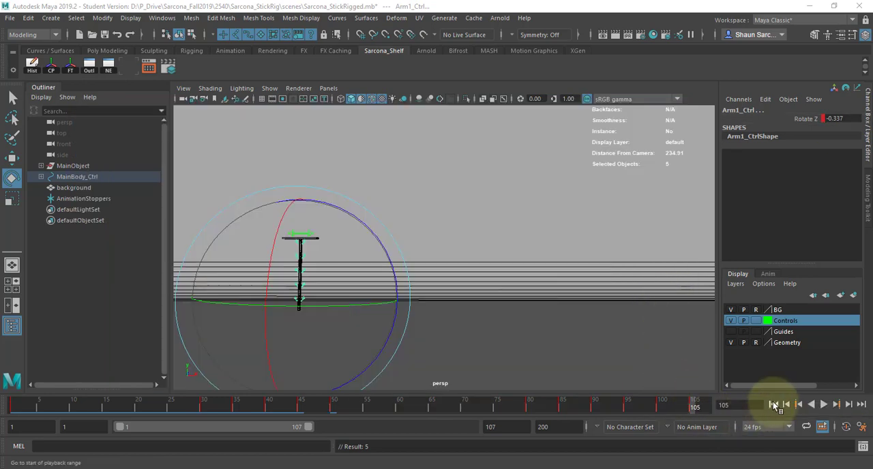
left_click(773, 405)
key("alt+v")
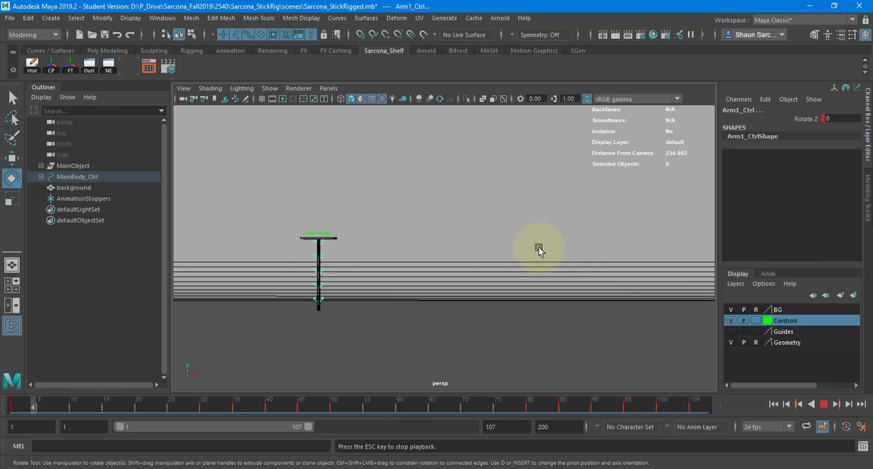
left_click(824, 404)
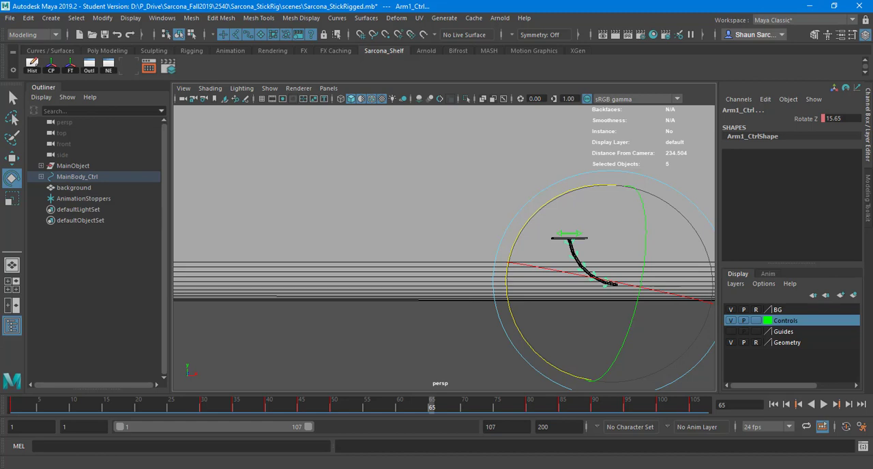
Bring back the Graph Editor and angle the frame 80 tangents of the arms' Rotate Z curves so the drag accelerates into the second stop
left_click_drag(872, 65, 342, 64)
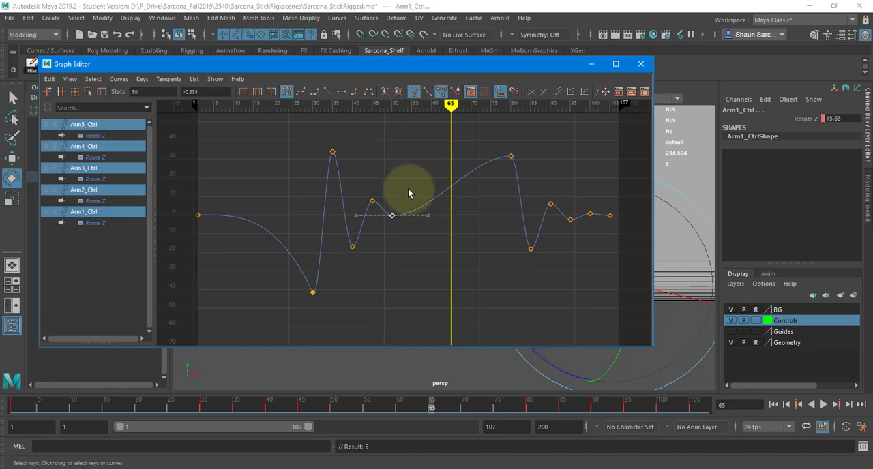
left_click_drag(411, 195, 455, 258)
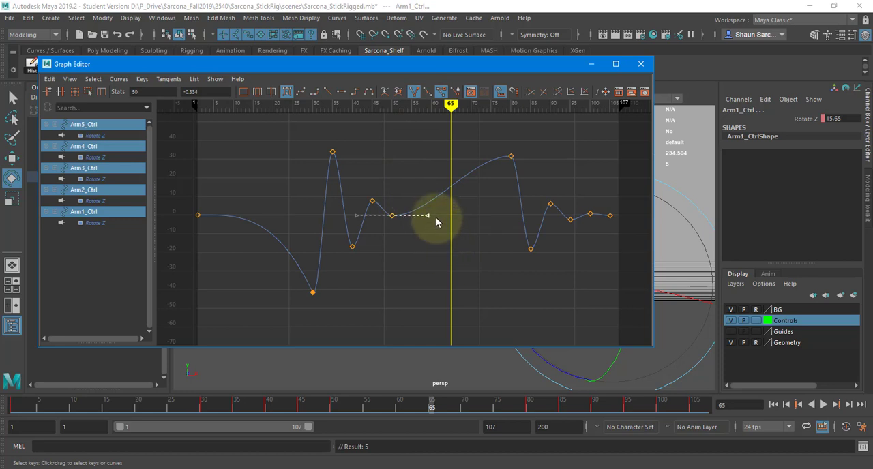
left_click_drag(483, 138, 541, 180)
left_click_drag(464, 145, 478, 177)
middle_click_drag(478, 177, 483, 217)
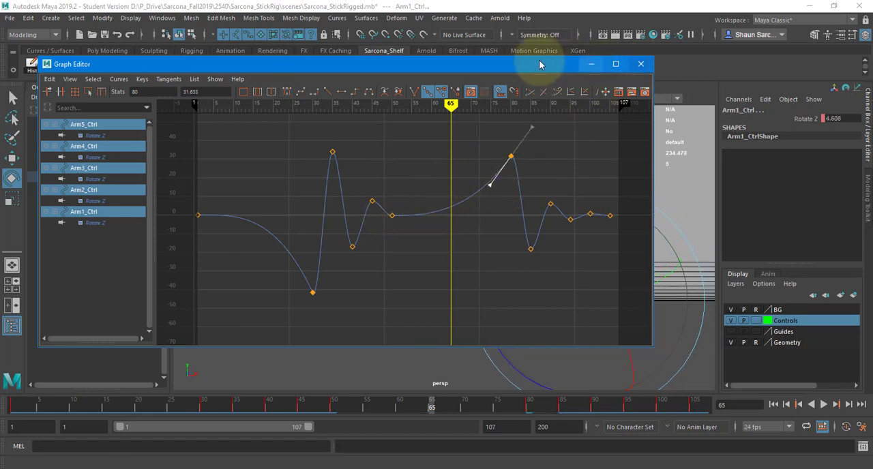
Move the Graph Editor aside and play from the start to review the arms' drag with the reshaped frame 80 tangents
left_click(641, 64)
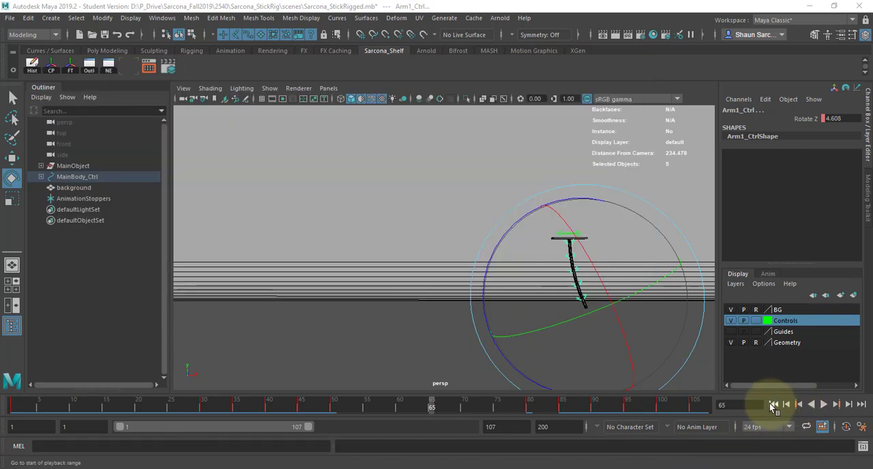
left_click(773, 406)
key("alt+v")
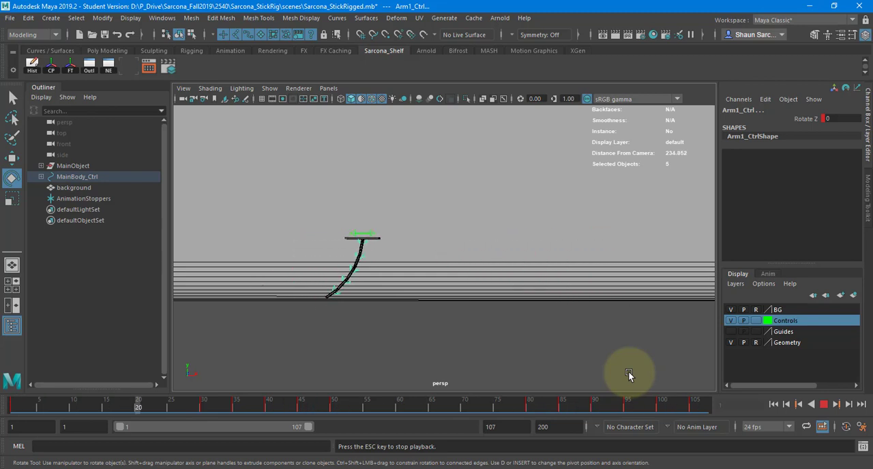
left_click(823, 405)
Return to the Graph Editor and set the arms' Rotate Z keys at frame 80 to 80
left_click_drag(872, 63, 236, 66)
left_click_drag(524, 132, 567, 191)
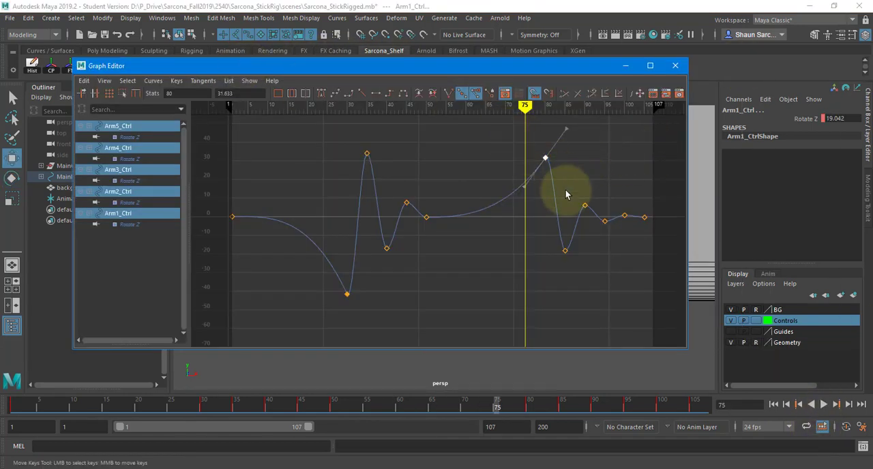
key("w")
left_click(260, 94)
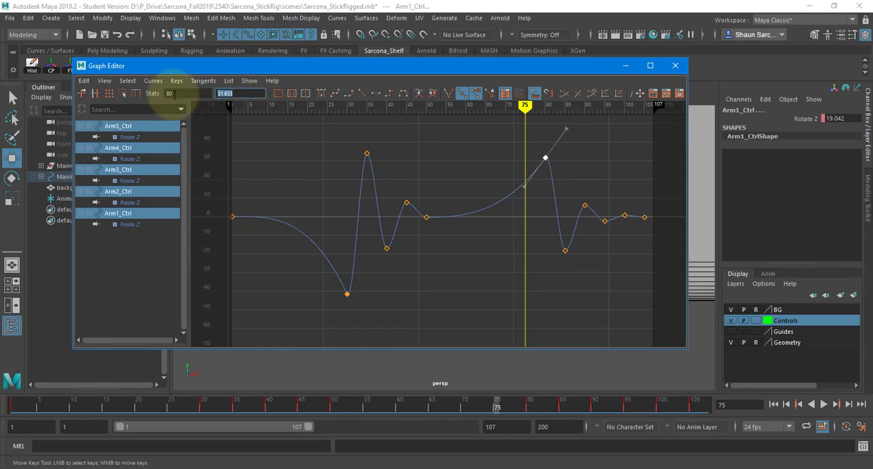
type("80")
key("Return")
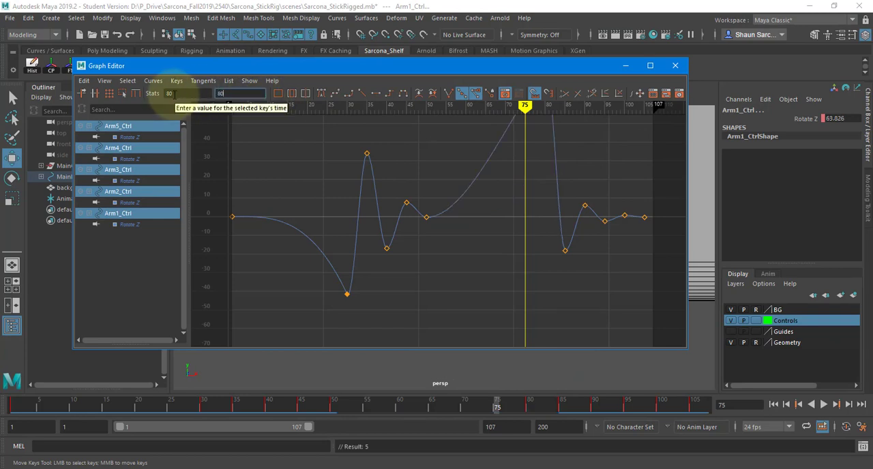
Set the arms' Rotate Z keys to -60 at frame 85 and 35 at frame 90
left_click_drag(574, 293, 572, 273)
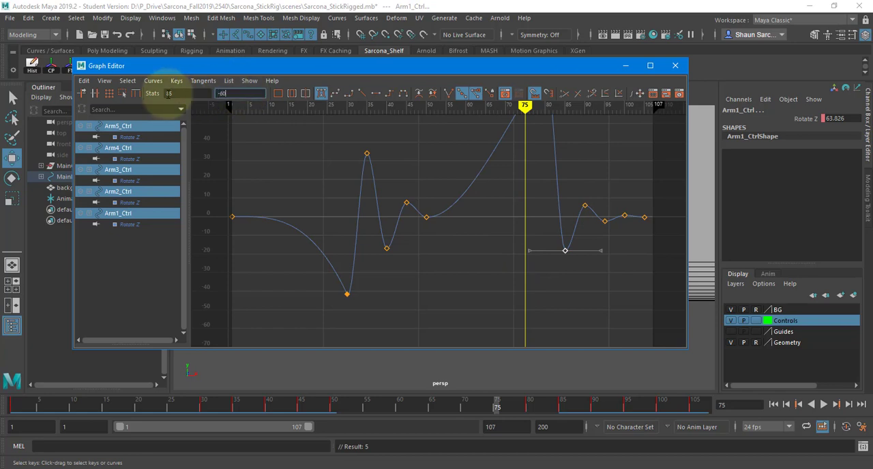
key("Return")
left_click_drag(570, 187, 579, 223)
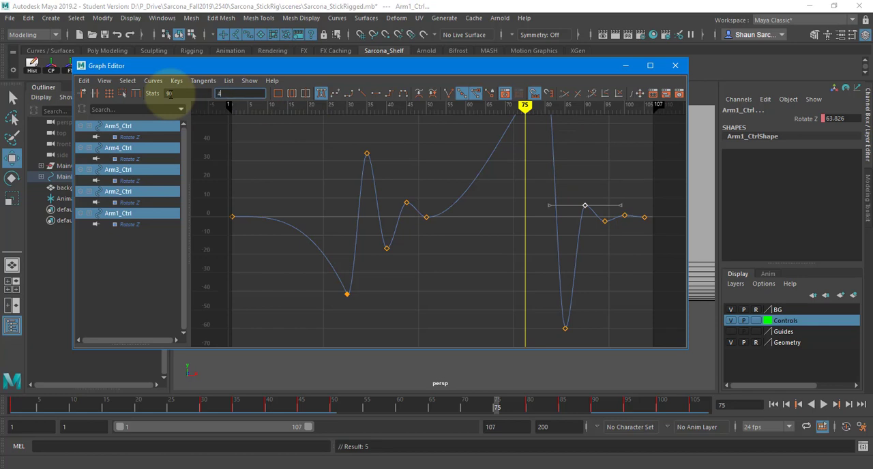
type("0")
key("Return")
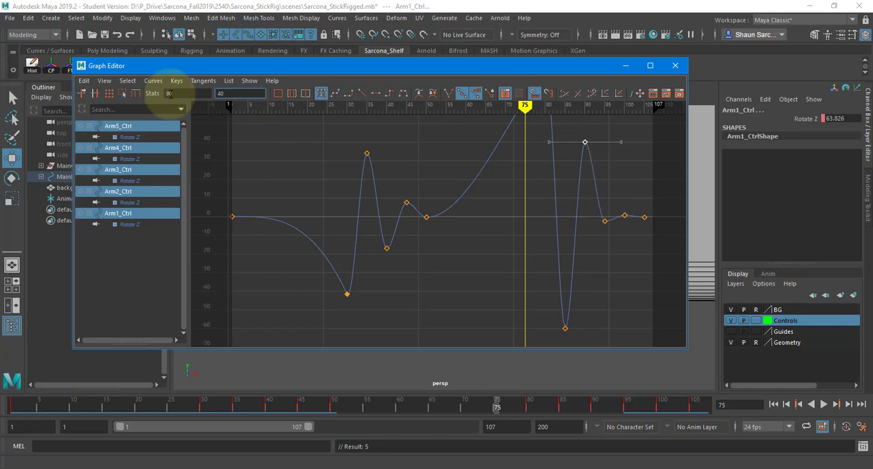
type("35")
key("Return")
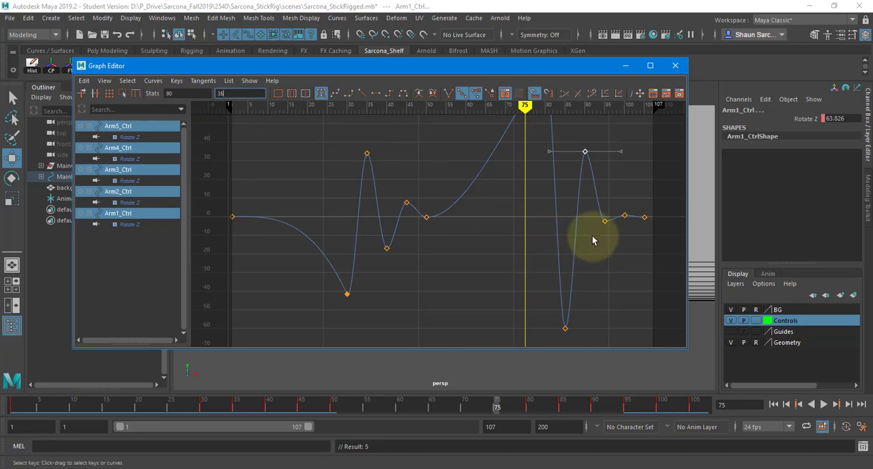
Set the arms' Rotate Z keys at frame 95 to -15 and raise those at frame 100 to about 6
left_click_drag(594, 236, 618, 217)
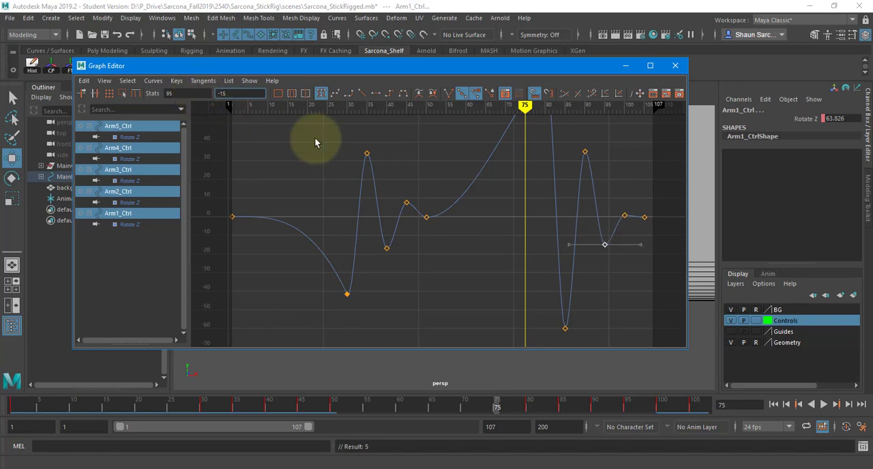
left_click(624, 217)
middle_click_drag(631, 226, 630, 216, "shift")
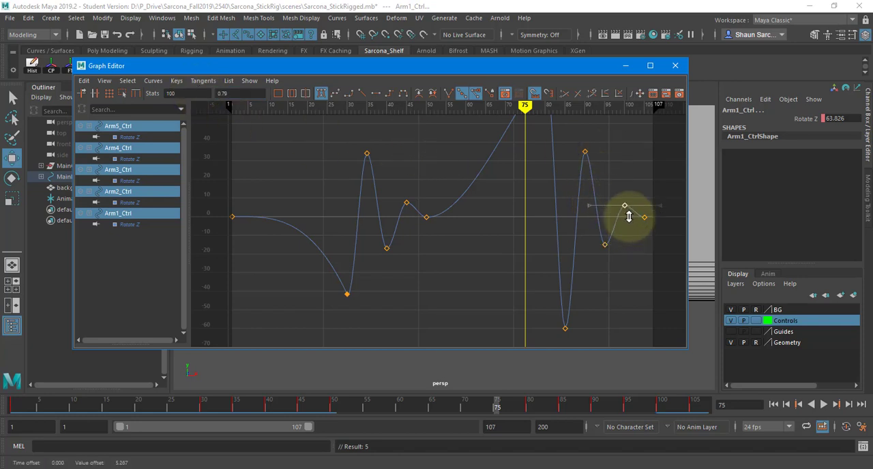
Clear the Graph Editor from view and play the animation from frame 1 to judge the exaggerated second overshoot
left_click_drag(588, 69, 872, 112)
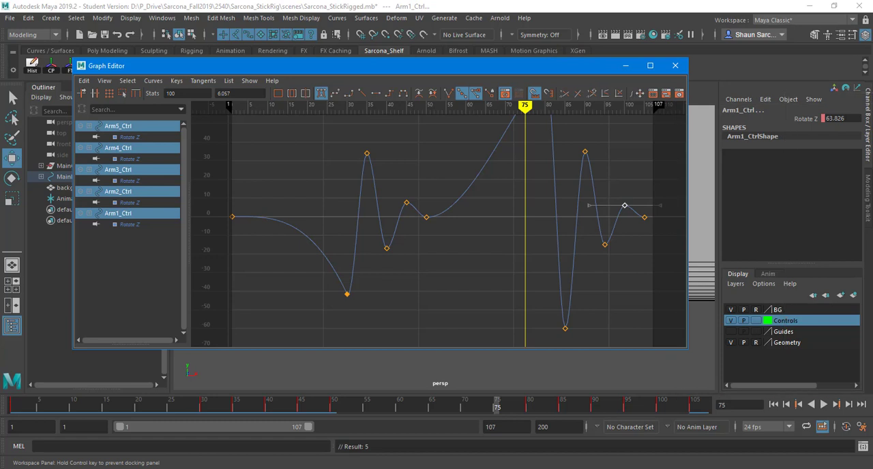
left_click(770, 403)
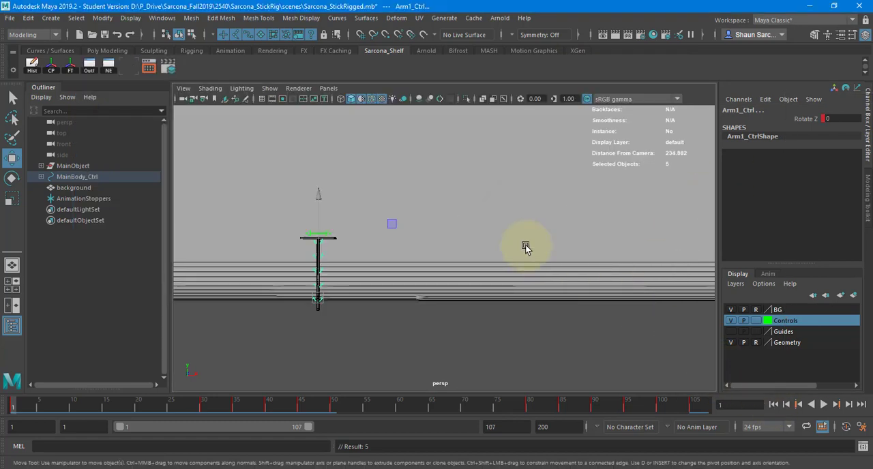
key("alt+v")
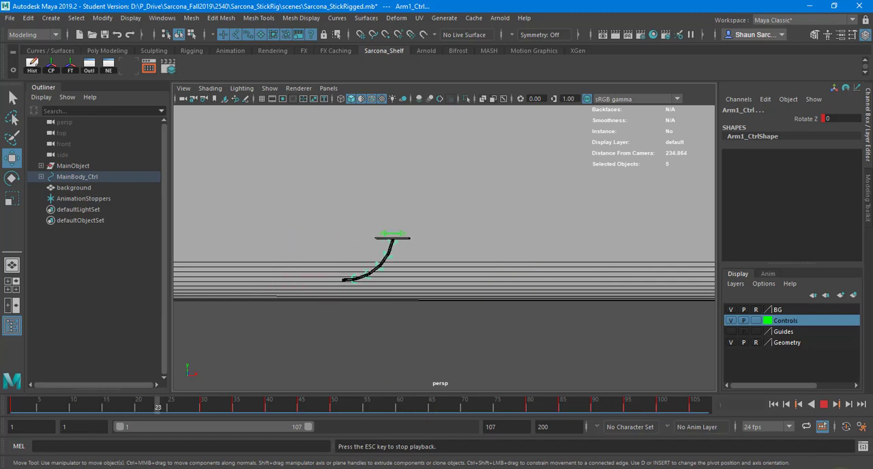
left_click(824, 410)
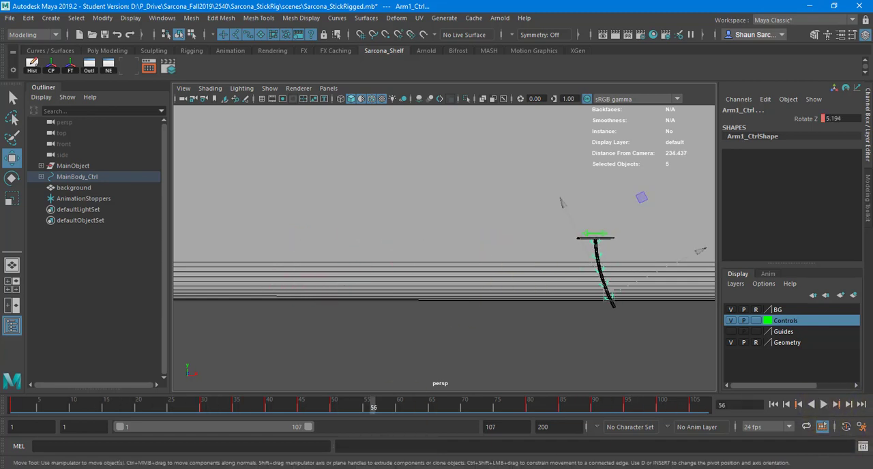
Bring back the Graph Editor maximized, show the arms' full Rotate Z curves and examine the slope around the frame 80 keys
left_click_drag(872, 109, 272, 107)
middle_click_drag(624, 209, 497, 234, "alt")
right_click_drag(489, 234, 424, 278, "alt")
double_click(565, 106)
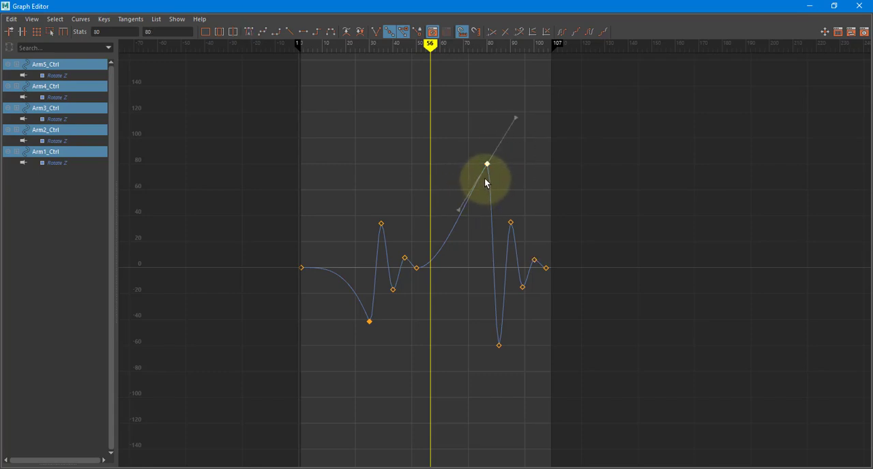
middle_click_drag(485, 183, 586, 220)
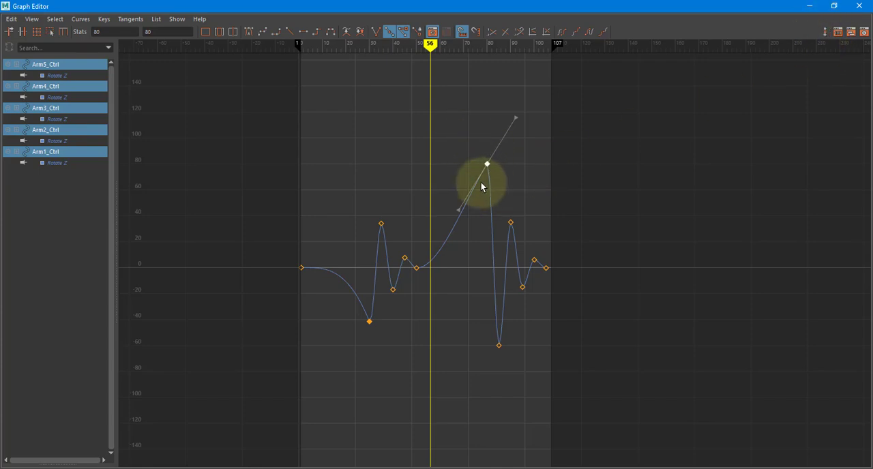
Reduce the second overshoot by lowering the frame 80 Rotate Z keys to 36.277 and setting frames 85–100 to about -24, 13, -5 and 3
middle_click_drag(480, 193, 478, 251)
left_click_drag(481, 319, 522, 377)
middle_click_drag(517, 349, 513, 301)
left_click_drag(504, 201, 518, 236)
middle_click_drag(516, 238, 515, 267)
left_click_drag(516, 279, 532, 310)
middle_click_drag(531, 300, 531, 287)
left_click_drag(534, 247, 537, 269)
middle_click_drag(536, 269, 536, 273)
left_click_drag(477, 189, 511, 208)
middle_click_drag(511, 208, 507, 226)
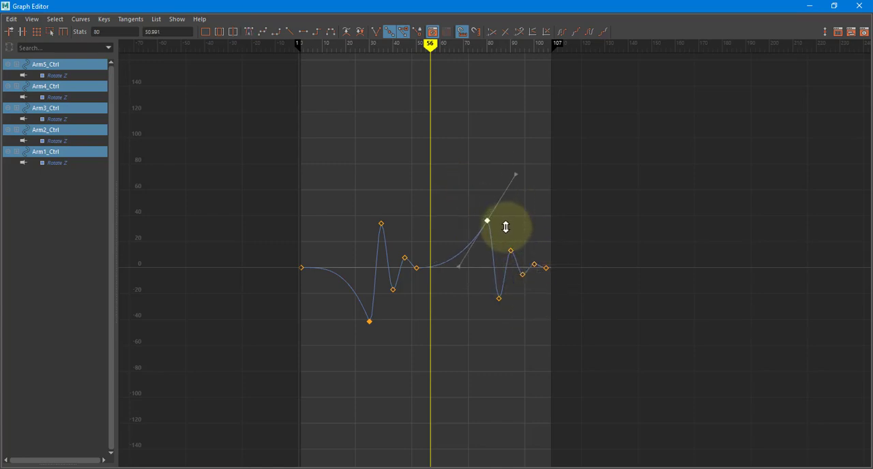
Minimize the Graph Editor and play the animation repeatedly to check the reduced arm swing after the second stop
left_click(813, 7)
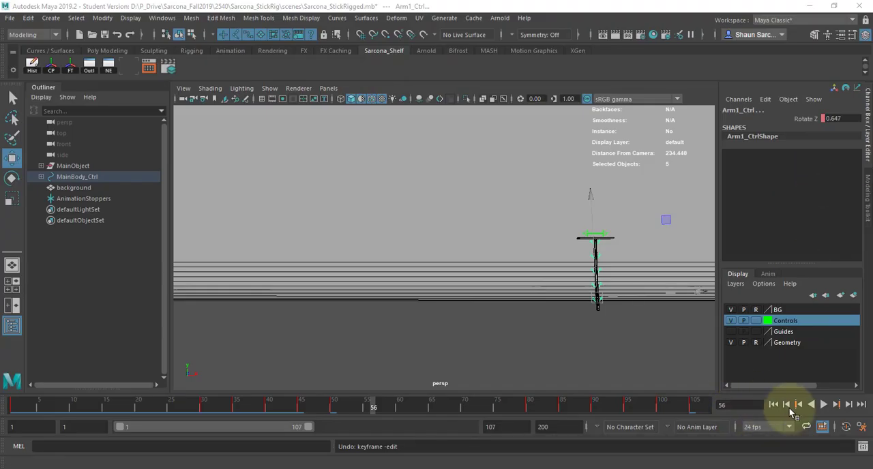
left_click(774, 405)
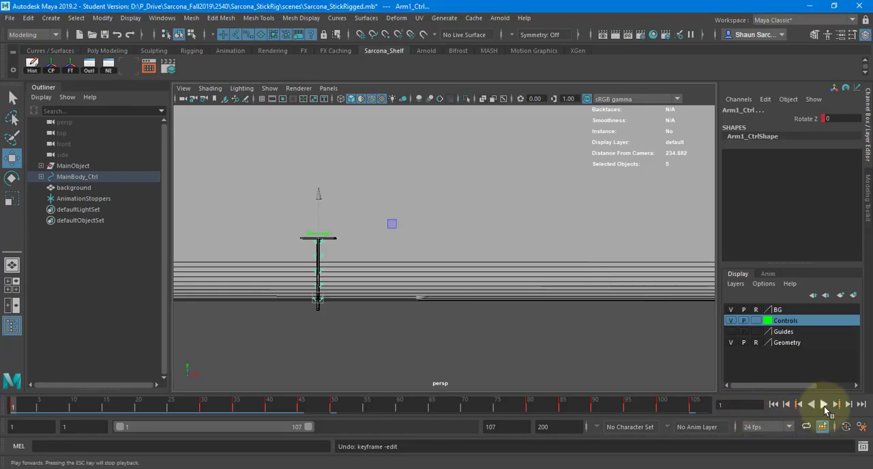
left_click(823, 405)
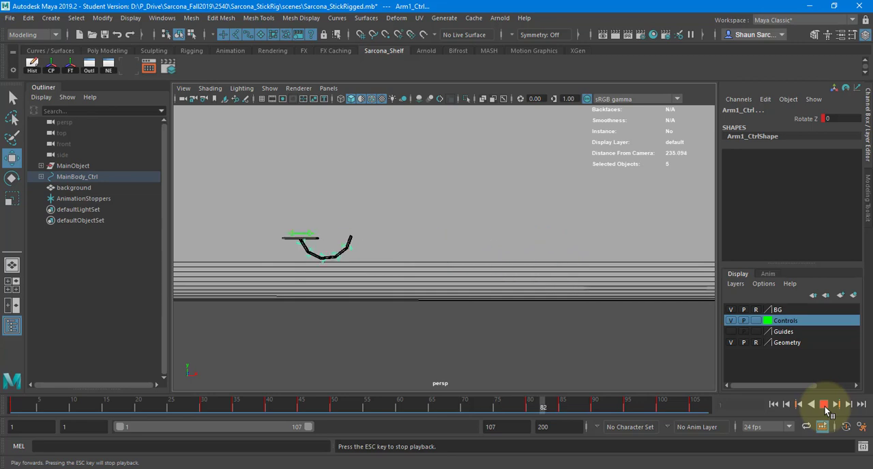
left_click(825, 405)
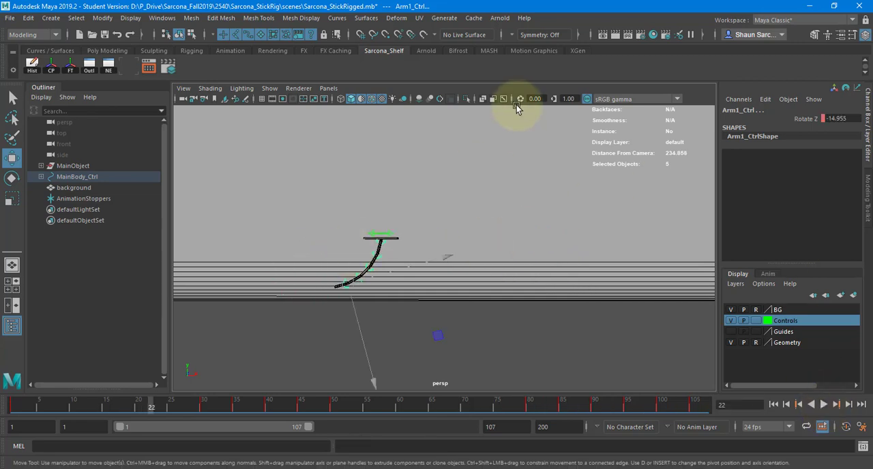
key("alt+v")
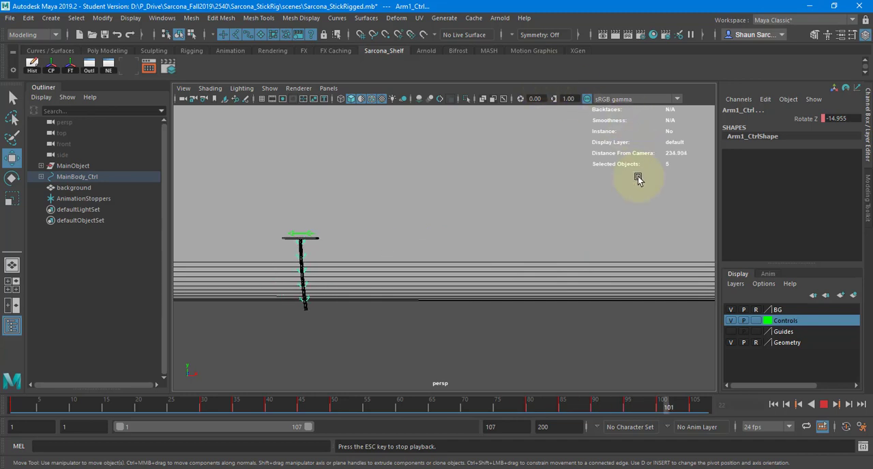
left_click(824, 405)
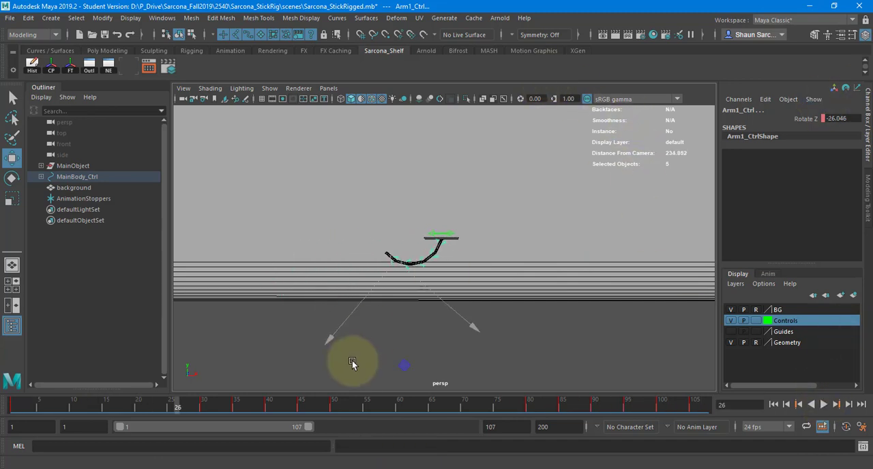
Replay from frame 1 and scrub to frame 29 to examine how the arms trail the main body just before the first stop
left_click(79, 407)
left_click(9, 407)
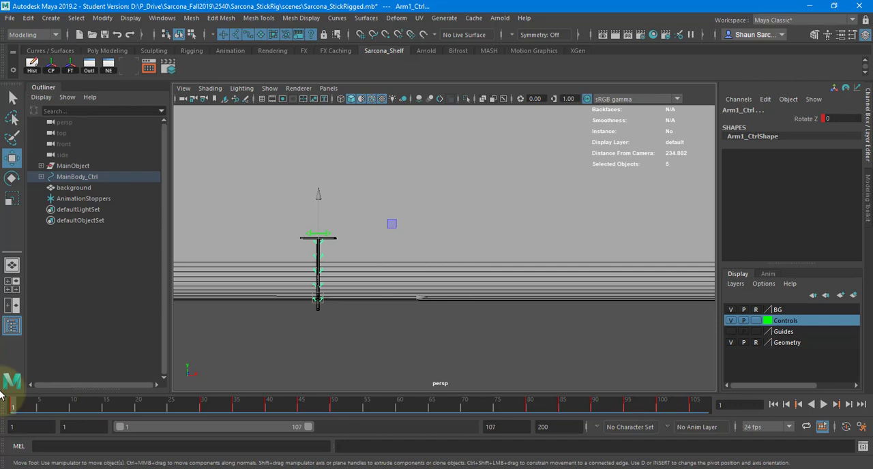
key("alt+v")
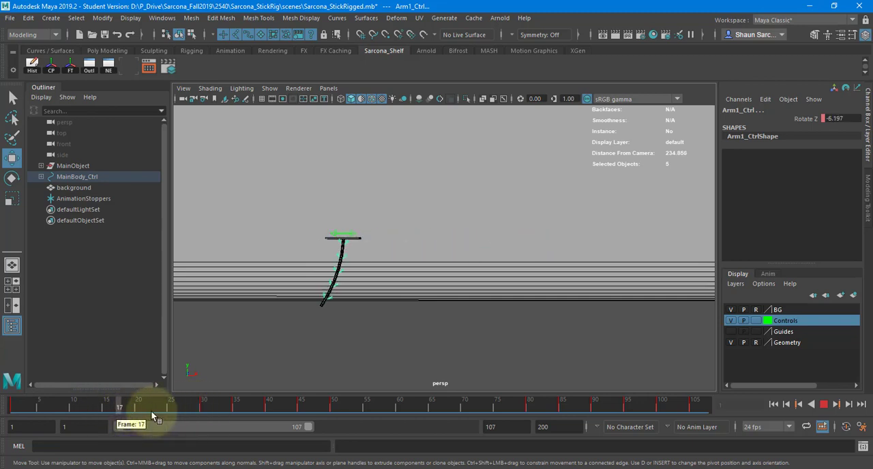
left_click_drag(213, 412, 195, 411)
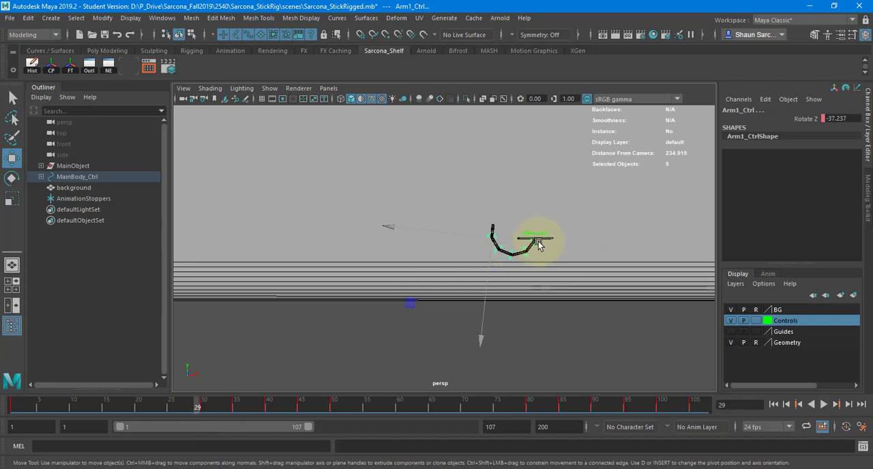
left_click_drag(537, 244, 556, 250)
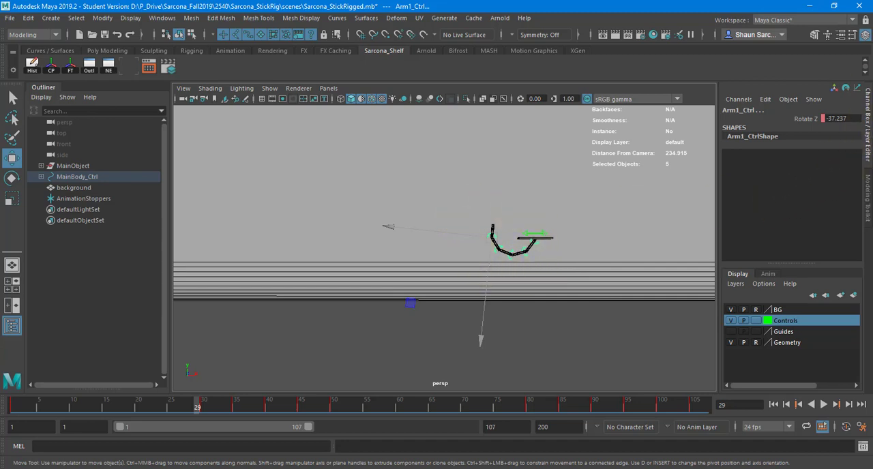
Return to frame 1, reselect the arm controls in order from Arm1_Ctrl to Arm5_Ctrl, and show their keys in the maximized Dope Sheet
left_click_drag(872, 120, 184, 111)
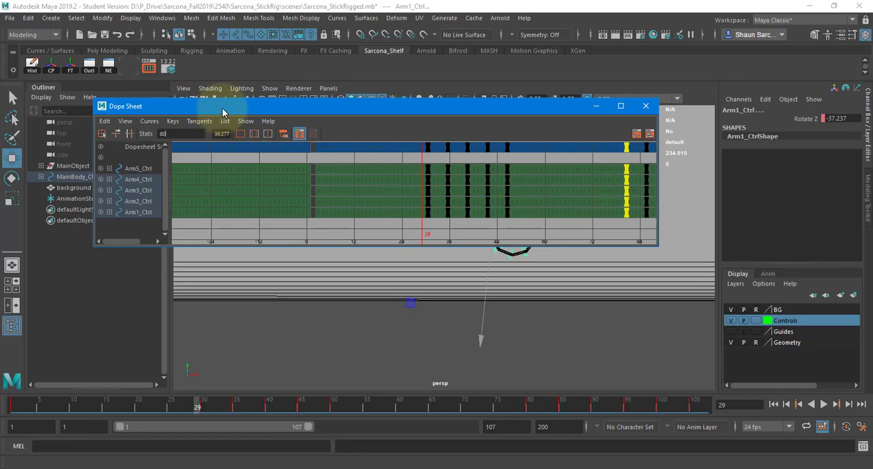
double_click(222, 111)
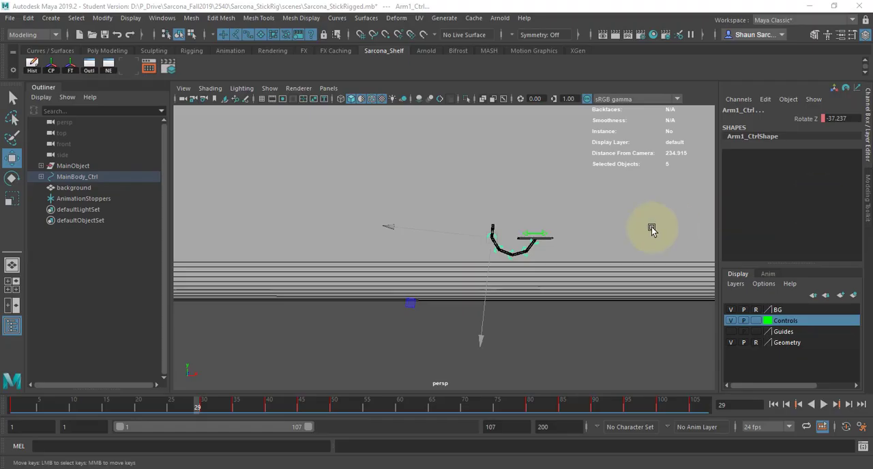
left_click(13, 407)
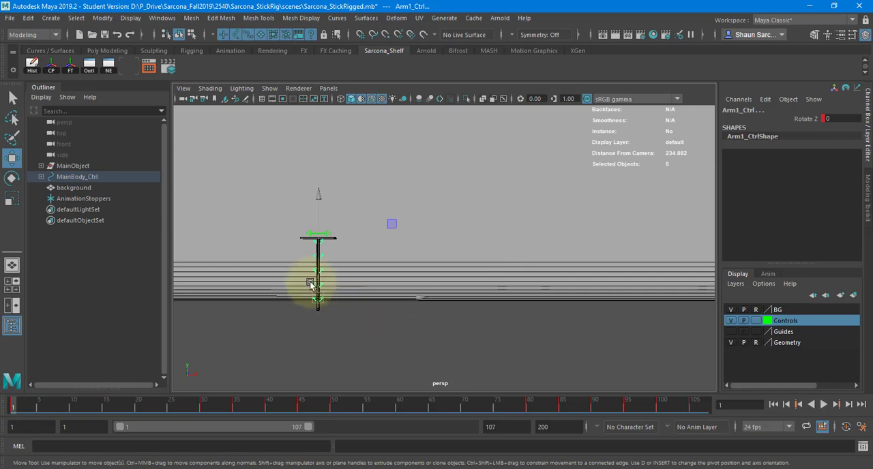
right_click_drag(300, 292, 421, 271, "alt")
middle_click_drag(222, 329, 363, 298, "alt")
right_click_drag(363, 297, 401, 295, "alt")
key("q")
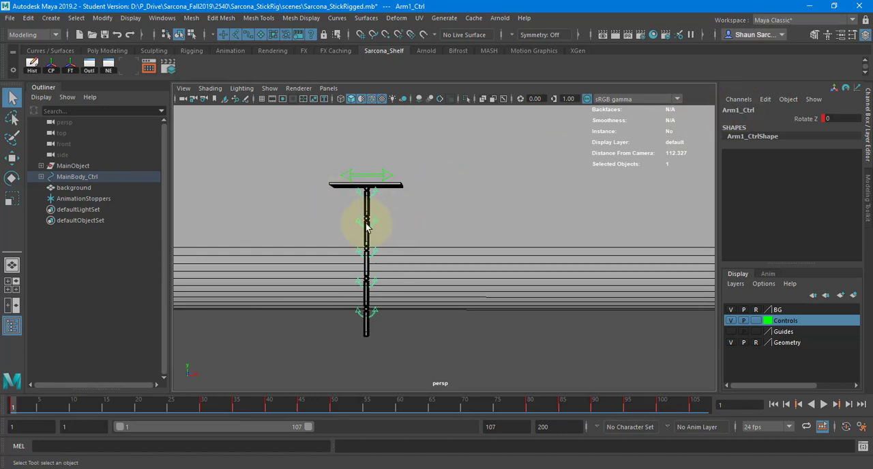
left_click(362, 316, "shift")
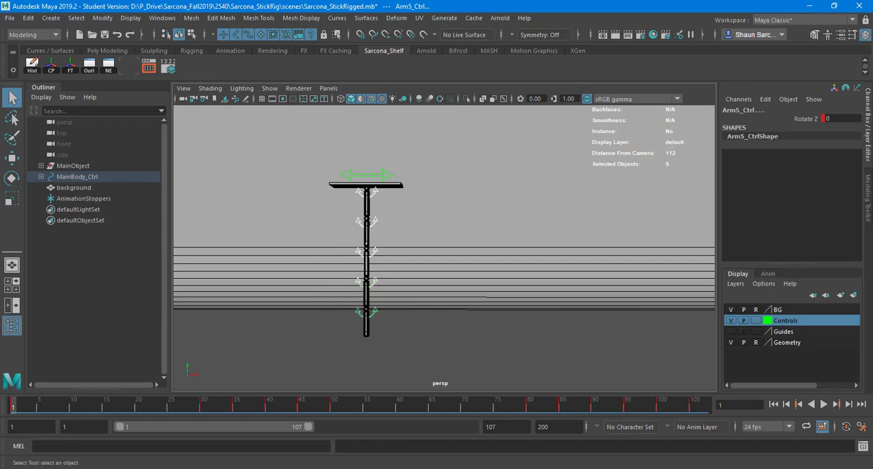
left_click_drag(872, 163, 320, 133)
double_click(320, 133)
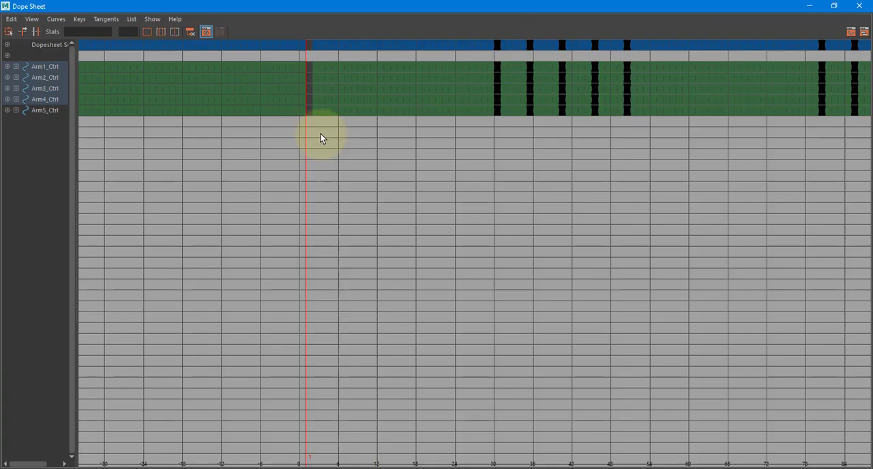
Highlight the keys of Arm1_Ctrl through Arm5_Ctrl one control at a time to examine their matching timing
left_click(55, 69)
left_click(52, 77)
left_click(52, 88)
left_click(52, 99)
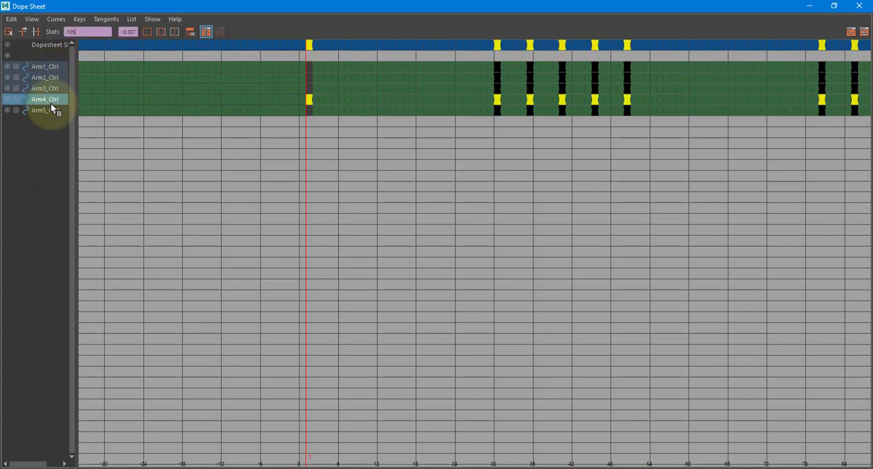
left_click(51, 109)
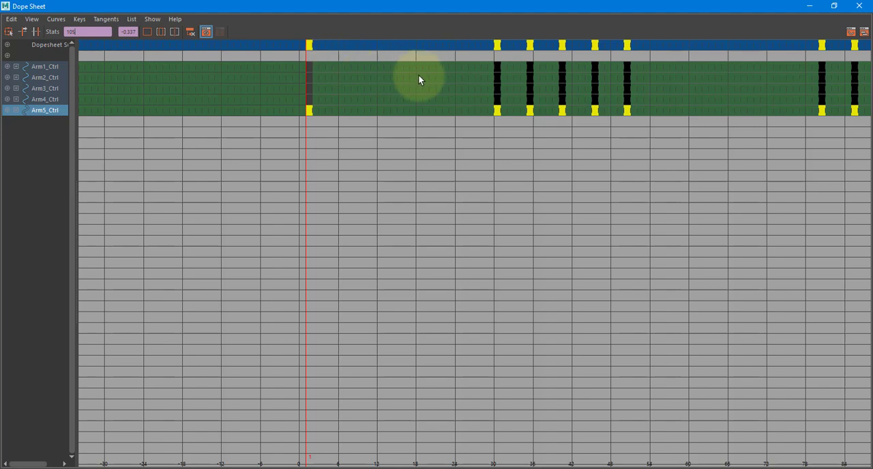
Stagger the arm keys by shifting all keys of Arm2_Ctrl, Arm3_Ctrl, Arm4_Ctrl and Arm5_Ctrl later by 1, 2, 3 and 4 frames
left_click(44, 77)
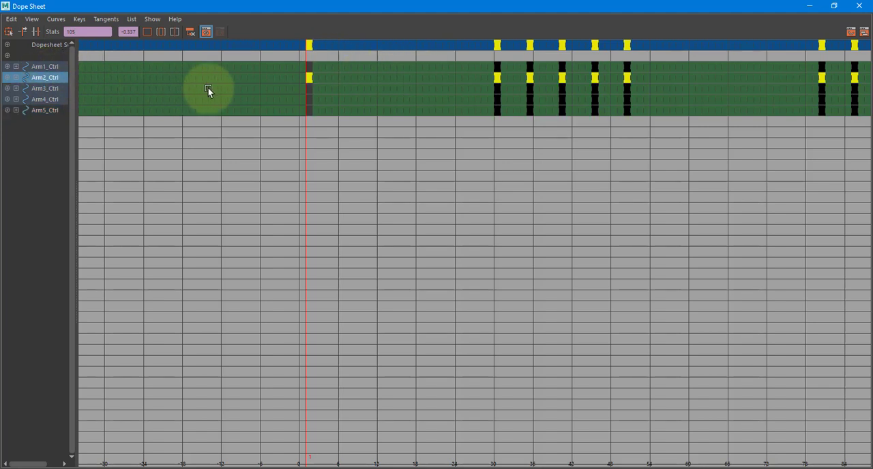
middle_click_drag(208, 88, 207, 87)
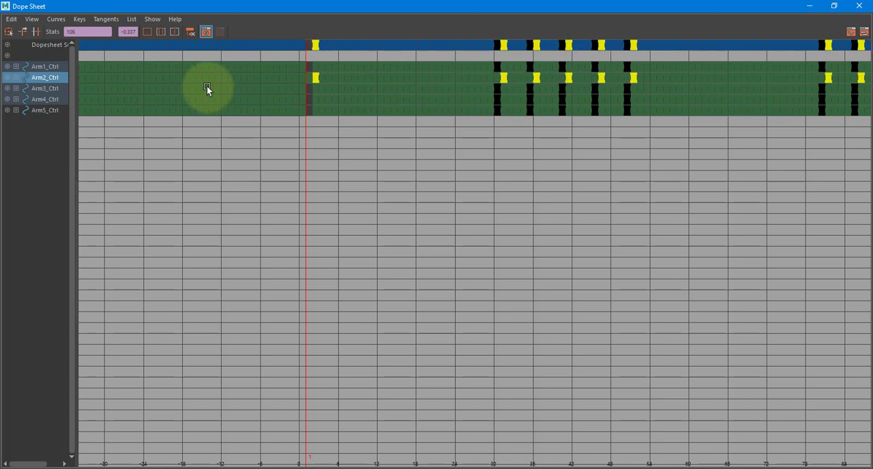
left_click_drag(50, 89, 83, 105)
middle_click_drag(189, 91, 209, 130)
left_click(55, 94, "ctrl")
left_click(57, 110)
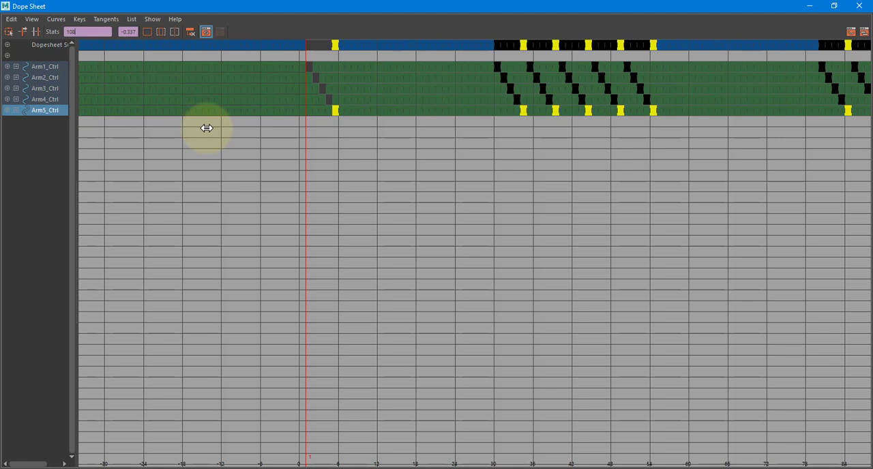
left_click(307, 159)
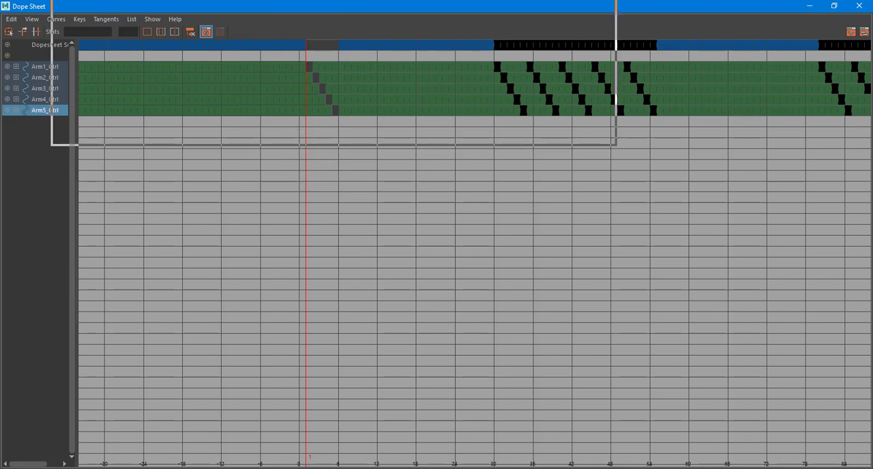
Leave the Dope Sheet, extend the playback range to frame 117 and play the start of the staggered animation
key("alt+Tab")
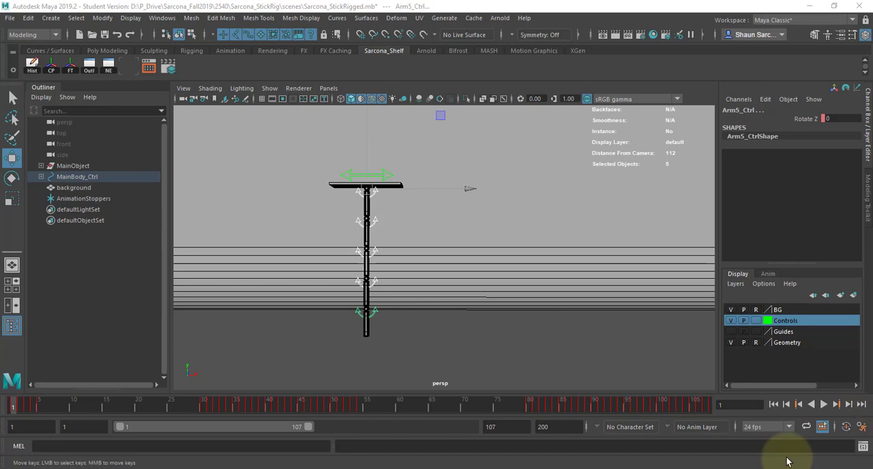
left_click_drag(308, 429, 326, 429)
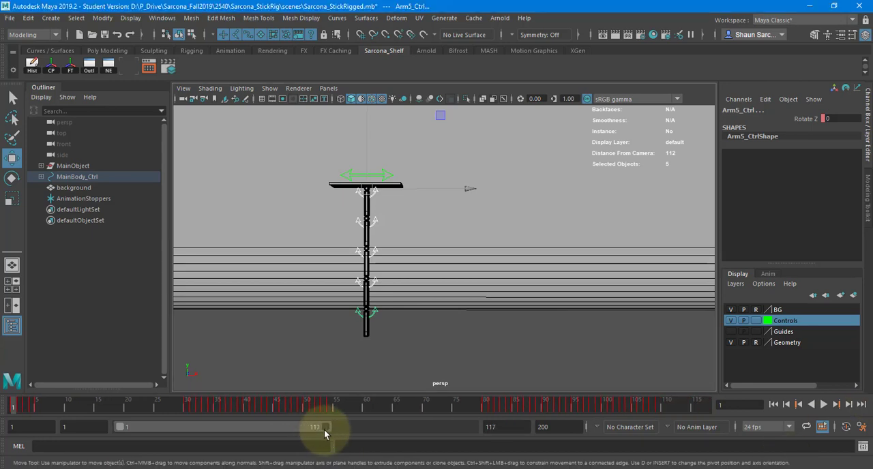
left_click(823, 405)
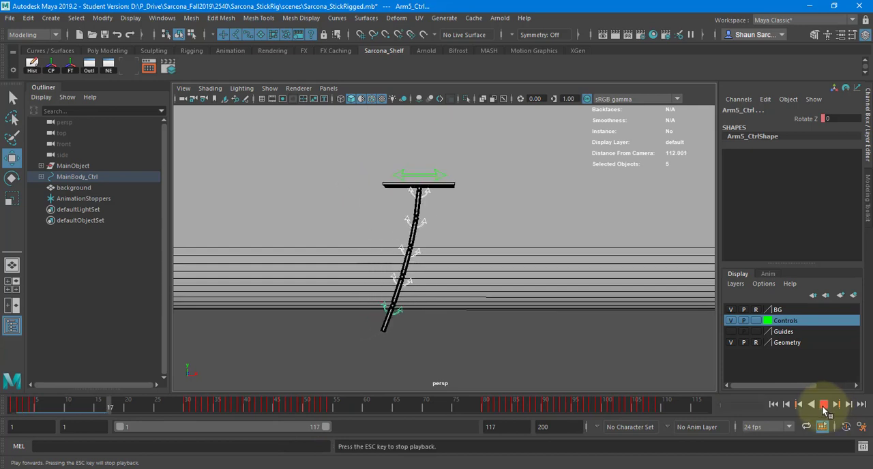
left_click(822, 406)
scroll(372, 287, "down", 8)
middle_click_drag(486, 300, 423, 301, "alt")
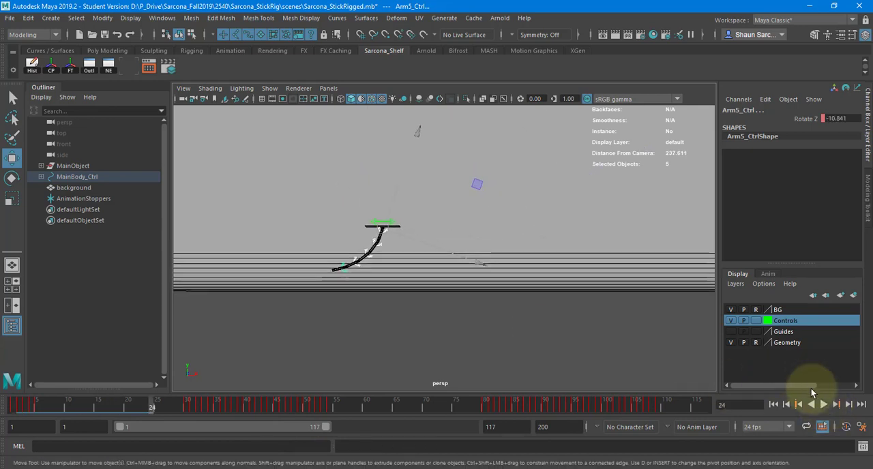
Scrub through both moves and replay from frame 1, stopping at frame 31 to examine the arms' drag at the first stop
left_click(773, 404)
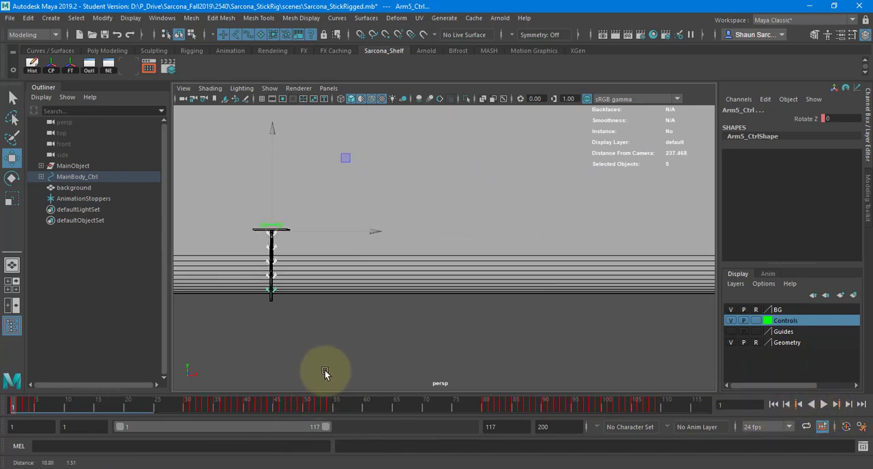
left_click(414, 407)
middle_click_drag(375, 298, 428, 290, "alt")
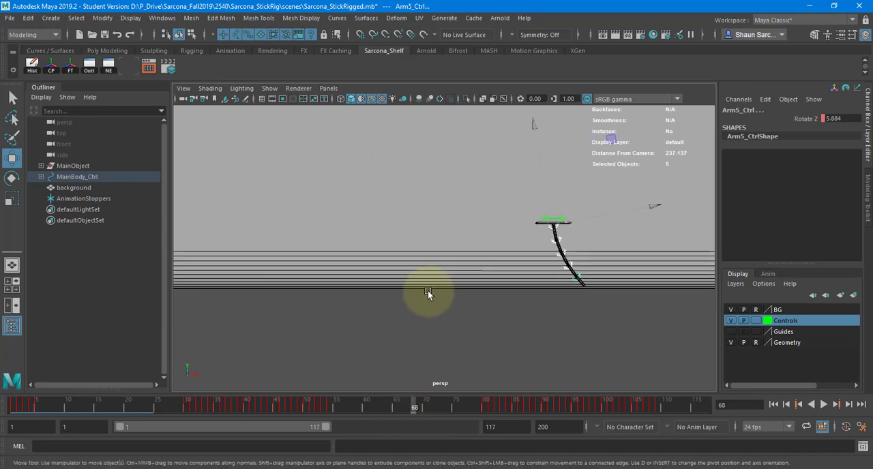
right_click_drag(428, 291, 496, 298, "alt")
left_click(70, 400)
left_click_drag(65, 404, 391, 408)
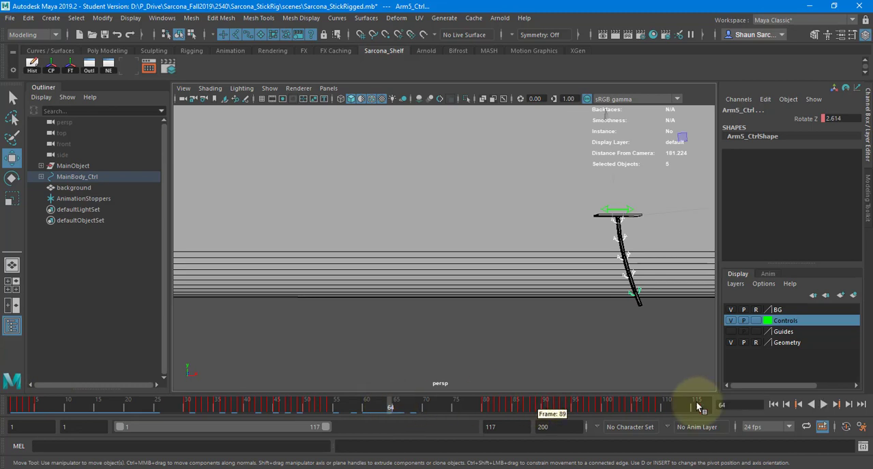
left_click(773, 404)
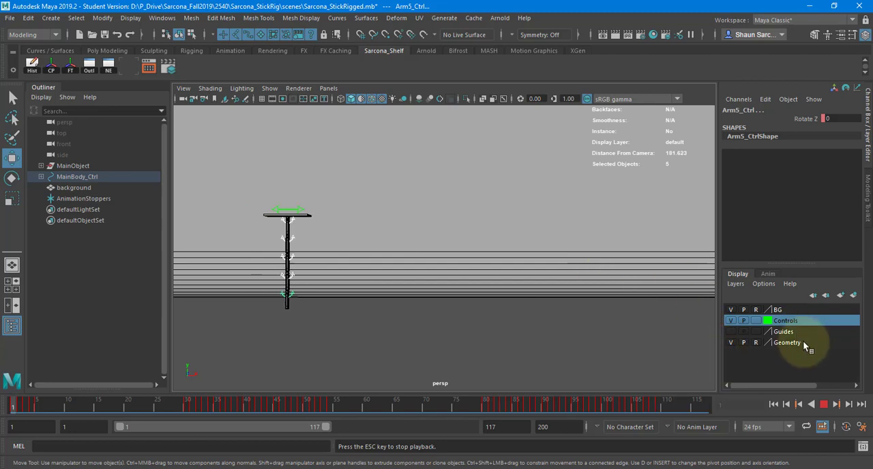
left_click(824, 404)
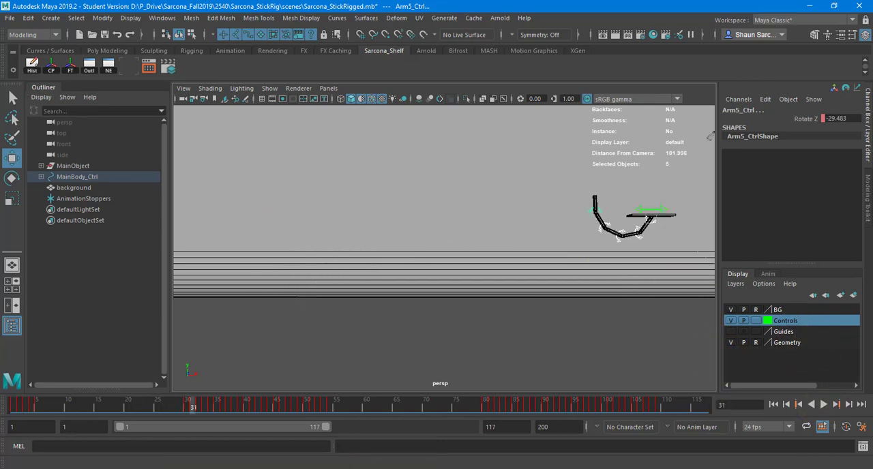
Show the arms' Rotate Z curves in the maximized Graph Editor and examine the first overshoot keys at frames 35–39
left_click_drag(872, 127, 418, 103)
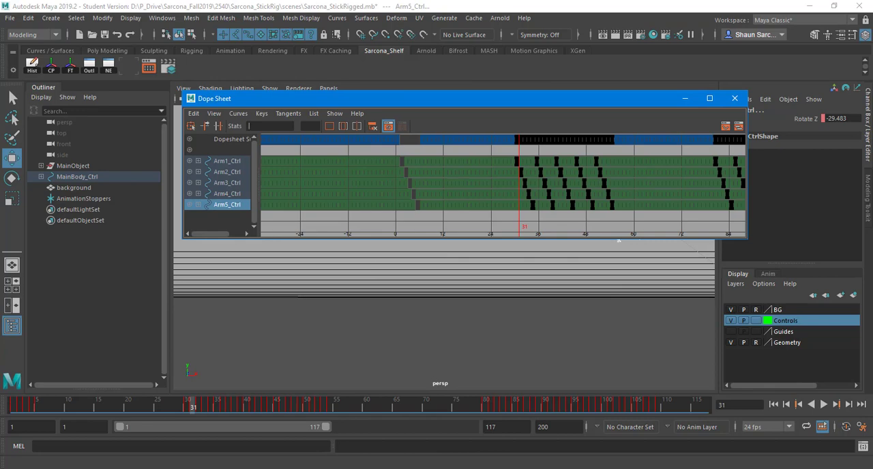
left_click_drag(872, 66, 371, 73)
double_click(371, 73)
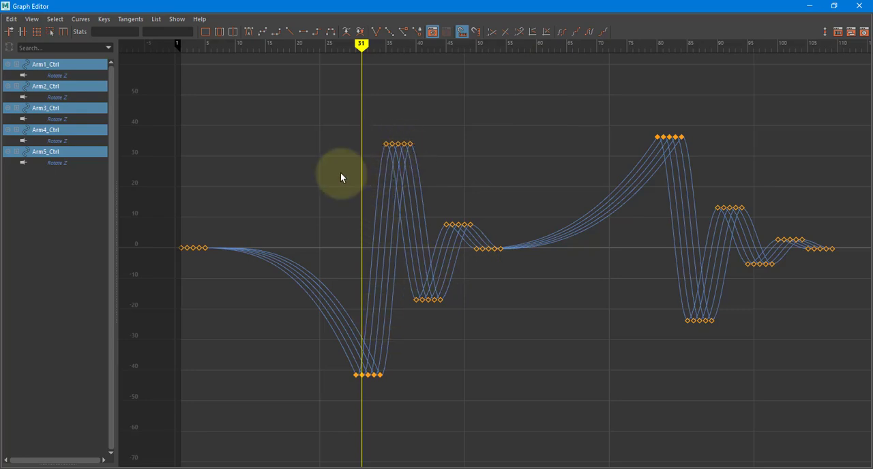
scroll(355, 174, "up", 6)
middle_click_drag(403, 209, 631, 464, "alt")
scroll(416, 283, "up", 3)
middle_click_drag(348, 173, 400, 250, "alt")
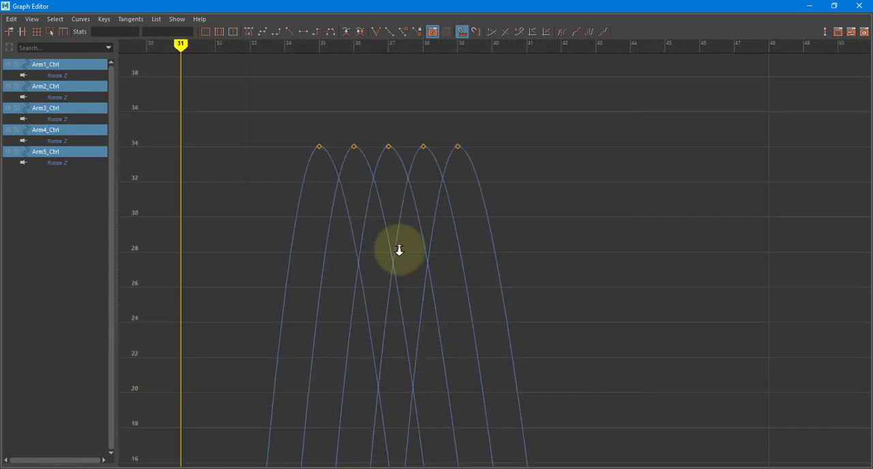
scroll(399, 251, "down", 4)
middle_click_drag(330, 225, 292, 219, "alt")
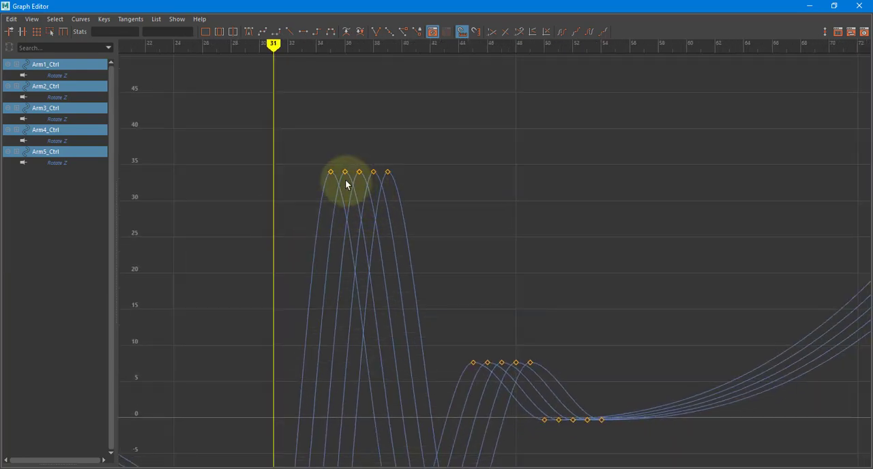
left_click_drag(337, 181, 337, 191)
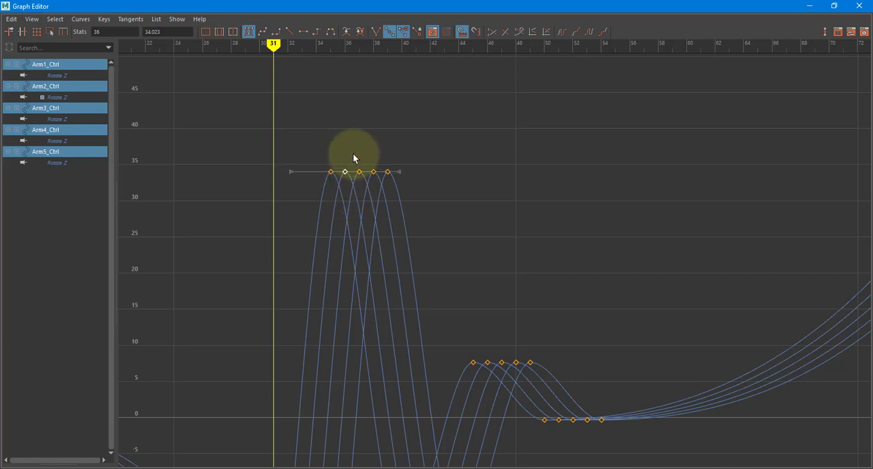
left_click_drag(353, 154, 365, 187)
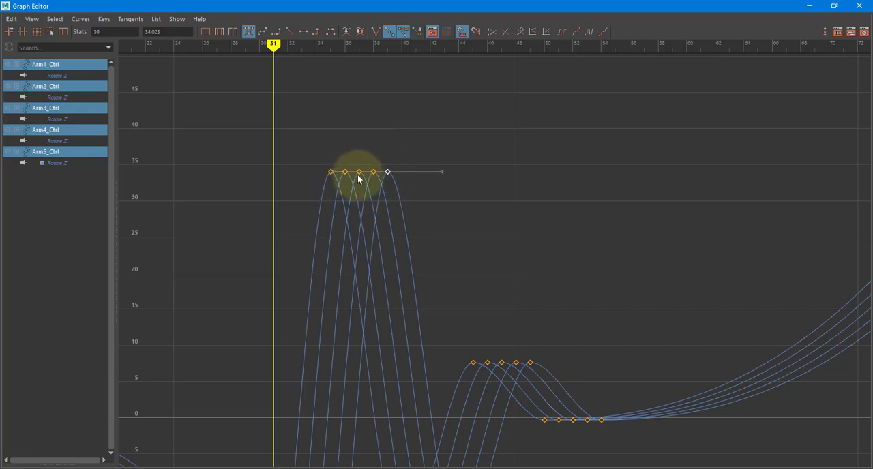
Taper the first overshoot by lowering the Arm2–Arm5 Rotate Z keys at frames 36–39 to 32.136 and about 29, 24.5 and 19
middle_click_drag(449, 118, 447, 336)
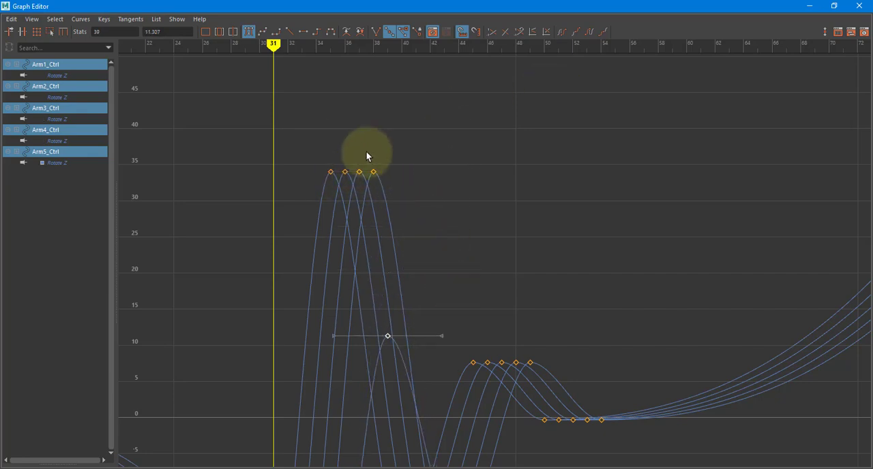
middle_click_drag(395, 199, 394, 282)
left_click(388, 336)
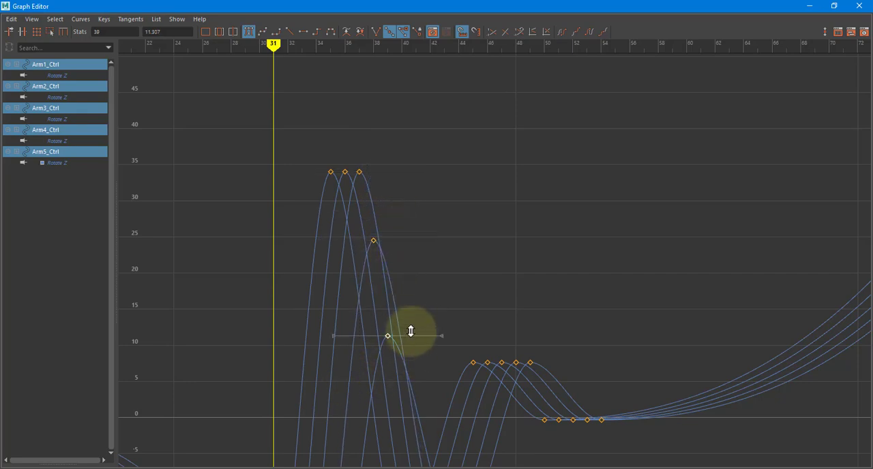
middle_click_drag(409, 332, 406, 282)
middle_click_drag(359, 209, 360, 246)
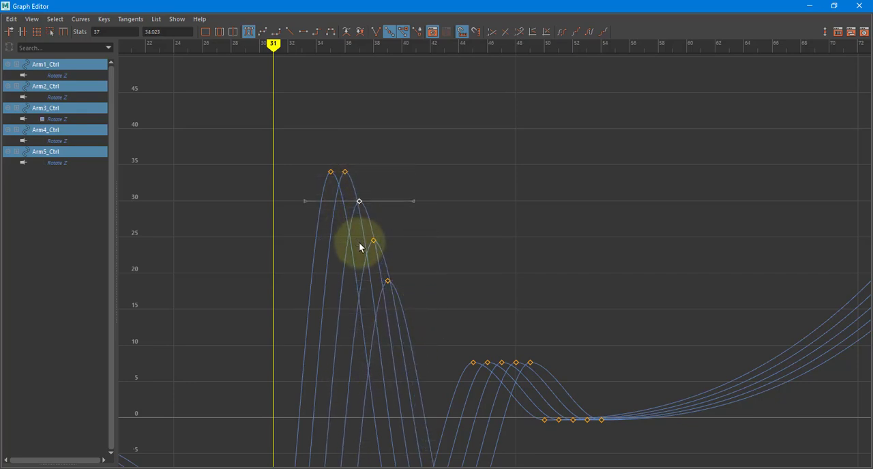
left_click(346, 173)
middle_click_drag(350, 189, 350, 200)
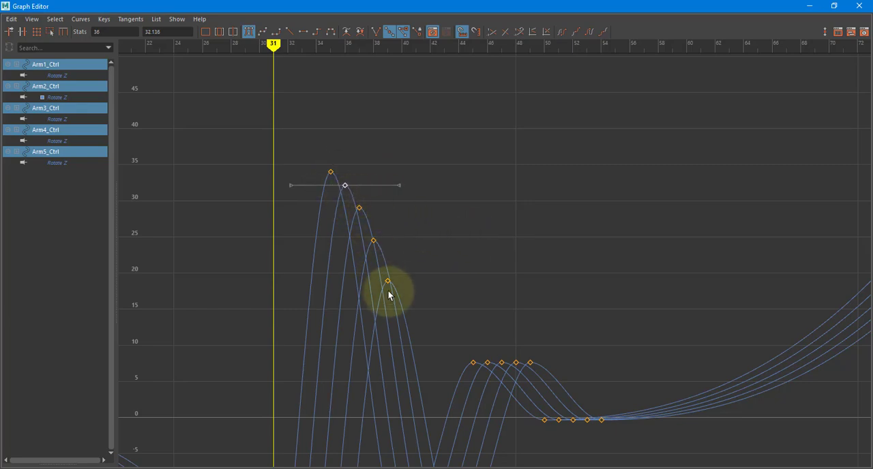
Taper the first drag pose by raising the Arm2–Arm5 Rotate Z keys at frames 31–34 to about -38, -35, -33 and -30
middle_click_drag(367, 323, 478, 54, "shift")
key("ctrl+z")
middle_click_drag(372, 447, 430, 147, "alt")
mouse_move(362, 233)
left_mouse_down()
mouse_move(381, 250)
mouse_move(398, 233)
left_mouse_up()
middle_click_drag(396, 269, 397, 241, "shift")
left_click_drag(396, 266, 411, 234)
middle_click_drag(402, 272, 404, 228, "shift")
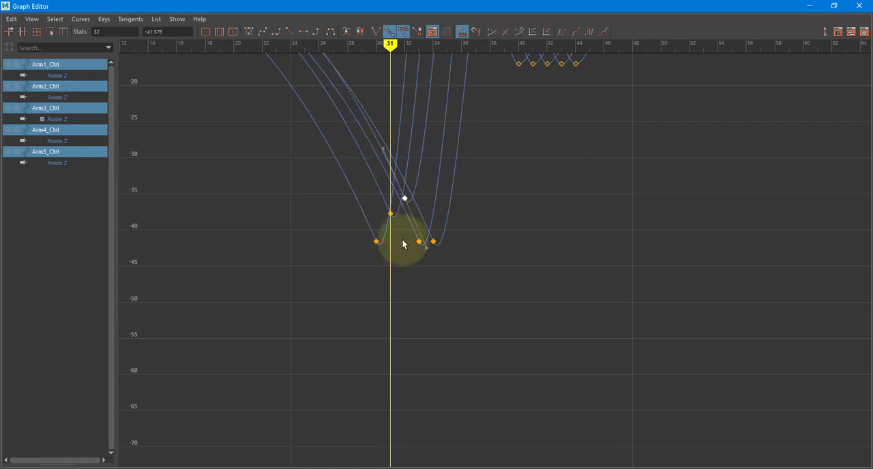
left_click_drag(410, 264, 423, 231)
mouse_move(422, 270)
middle_mouse_down("shift")
mouse_move(423, 219)
mouse_move(423, 260)
middle_mouse_up("shift")
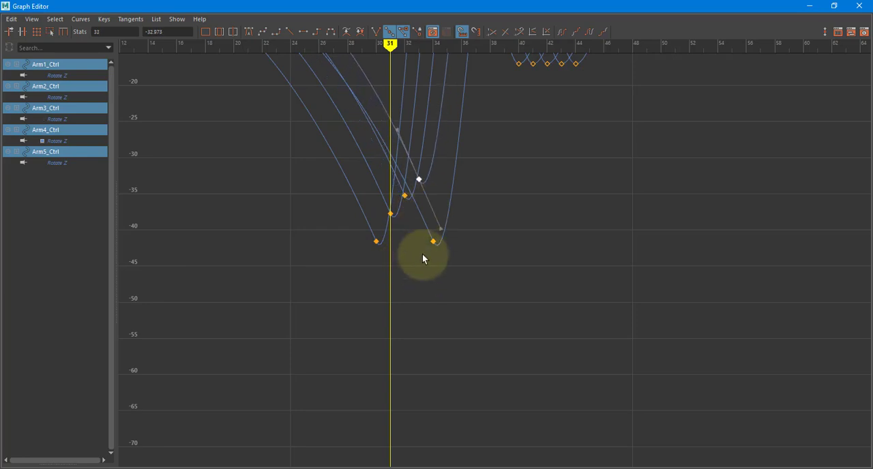
left_click_drag(452, 231, 453, 230)
middle_click_drag(450, 256, 441, 174, "shift")
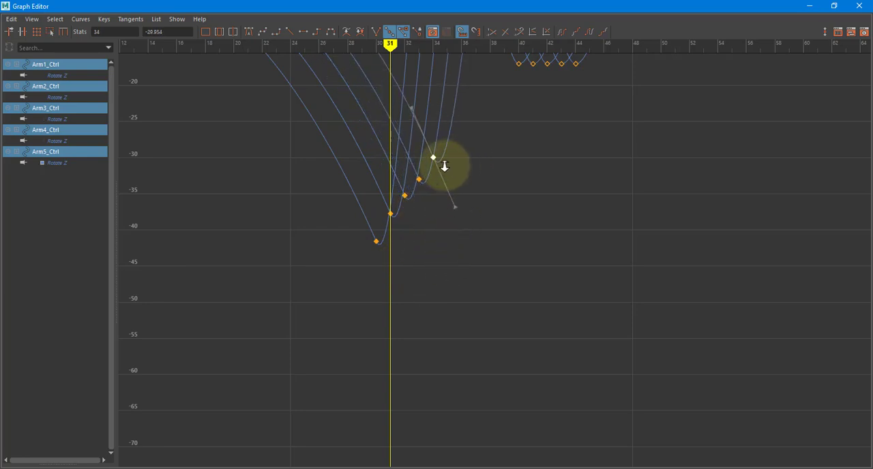
scroll(444, 167, "down", 5)
middle_click_drag(399, 198, 388, 216, "alt")
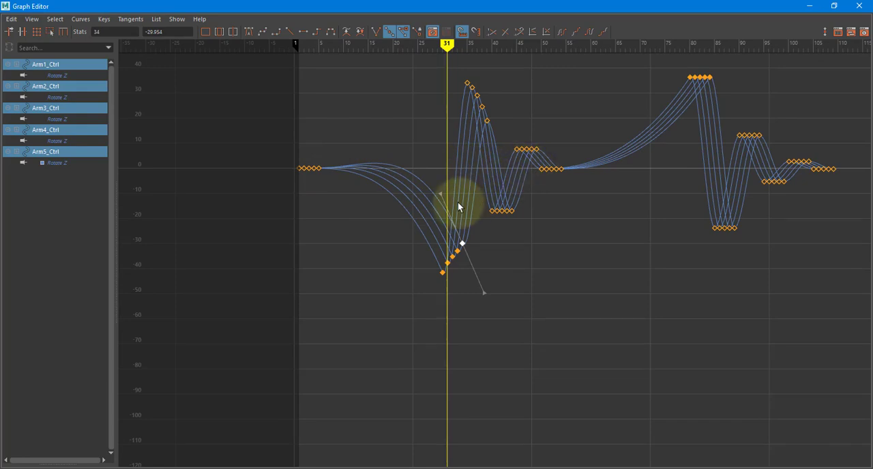
Select the arms' first drag keys at frames 30–34 and examine their tangents
left_click_drag(405, 308, 476, 230)
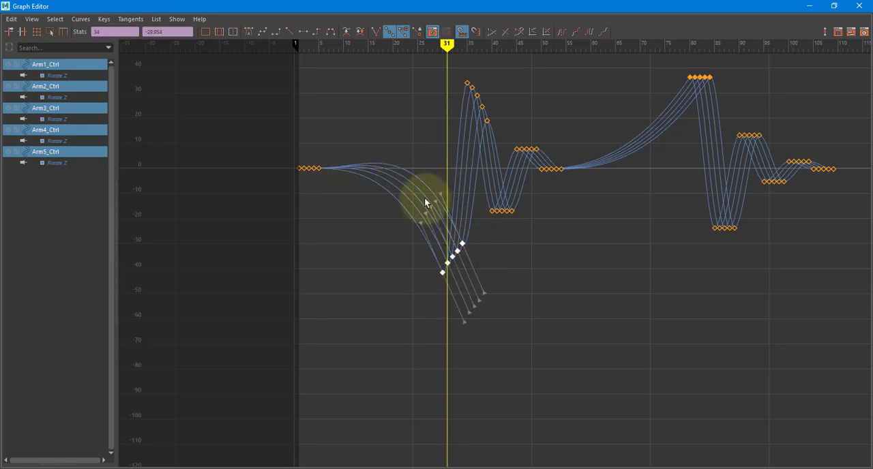
left_click_drag(404, 235, 409, 212)
middle_click_drag(409, 212, 408, 216)
left_click(412, 131)
Begin tapering the first rebound by raising Arm2's Rotate Z key at frame 41 to about -15.6
middle_click_drag(328, 150, 179, 200, "alt")
right_click_drag(279, 211, 310, 216, "alt")
scroll(311, 216, "up", 2)
middle_click_drag(489, 207, 648, 219, "alt")
middle_click_drag(269, 223, 517, 236, "alt")
scroll(327, 287, "up", 4)
right_click_drag(328, 292, 330, 292, "alt")
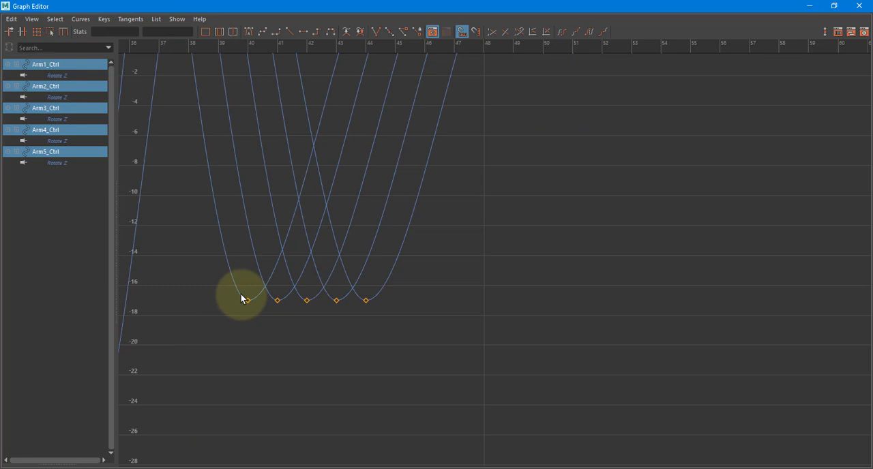
left_click(278, 300)
middle_click_drag(292, 306, 294, 285, "shift")
Raise the Arm3, Arm4 and Arm5 Rotate Z keys at frames 42–44 to about -12.7, -9.8 and -6.6
left_click(307, 300)
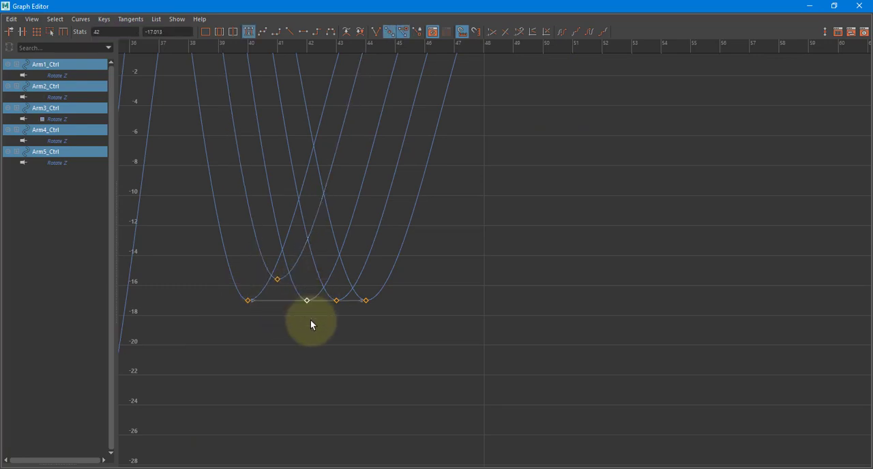
middle_click_drag(310, 324, 319, 242, "shift")
left_click(337, 301)
middle_click_drag(343, 275, 347, 199, "shift")
left_click_drag(352, 287, 384, 317)
middle_click_drag(384, 315, 380, 159, "shift")
Taper the peak at frames 46–49 by lowering the Arm2–Arm5 Rotate Z keys to 6.834 and about 6.3, 5.6 and 3.6
middle_click_drag(382, 258, 360, 461, "alt")
left_click(432, 132)
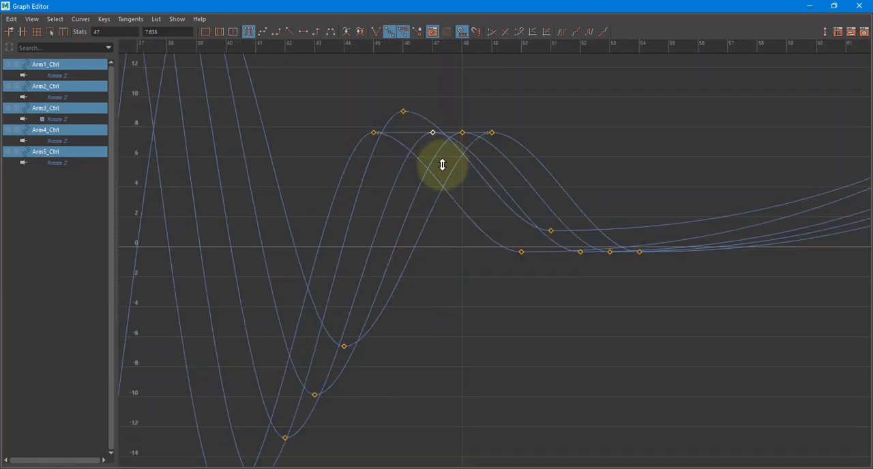
middle_click_drag(442, 164, 442, 185, "shift")
middle_click_drag(424, 137, 421, 170, "shift")
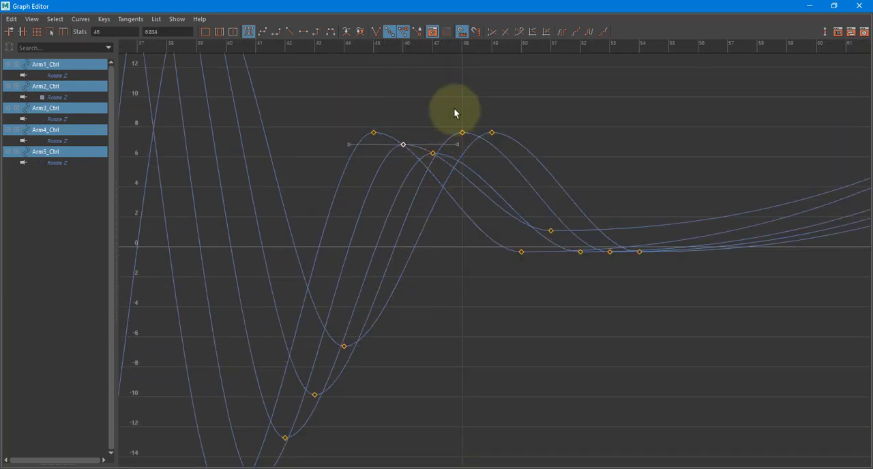
left_click_drag(453, 109, 471, 146)
middle_click_drag(468, 164, 469, 193, "shift")
left_click_drag(504, 145, 506, 150)
middle_click_drag(506, 152, 479, 257, "shift")
Taper the first settling keys at frames 51–54 by moving Arm2–Arm5 Rotate Z to -0.225, -0.148, -0.0928 and -0.027
scroll(491, 267, "up", 6)
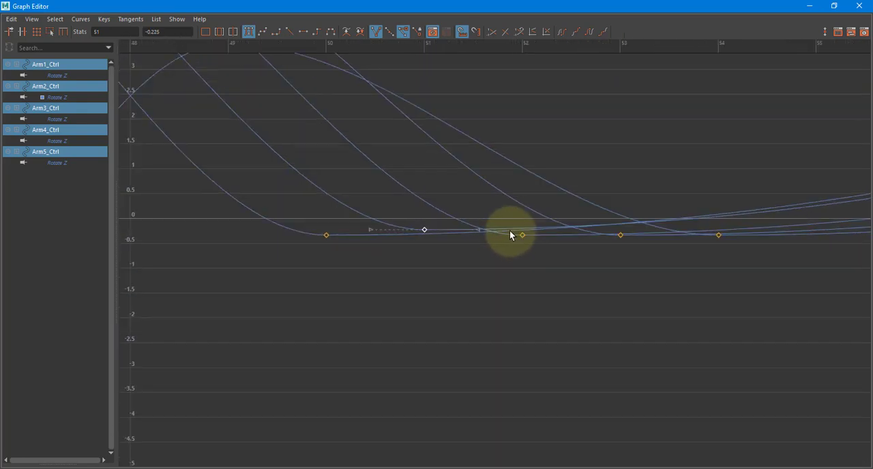
left_click_drag(527, 264, 526, 246)
middle_click_drag(526, 248, 528, 245, "shift")
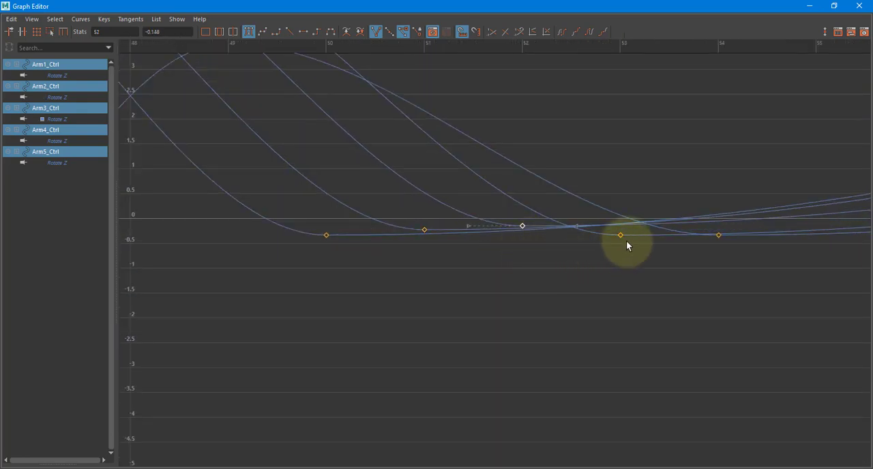
middle_click_drag(629, 235, 632, 242, "shift")
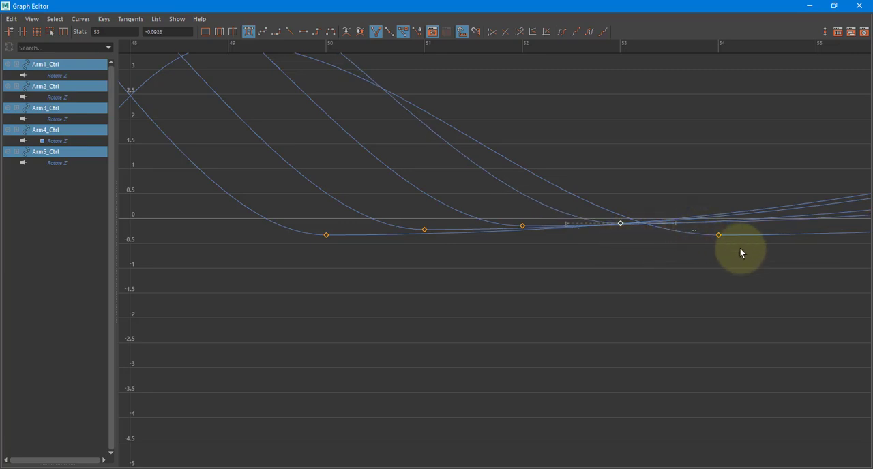
middle_click_drag(728, 247, 527, 305, "shift")
Taper the second drag pose by lowering the Arm2–Arm5 Rotate Z keys at frames 81–84 to 35.278, about 33.2, about 32.3 and 31.415
key("a")
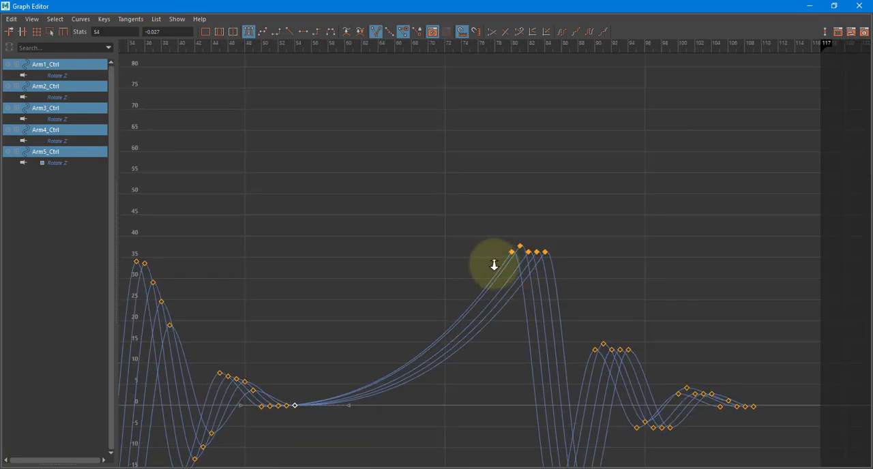
right_click_drag(494, 265, 575, 243, "alt")
middle_click_drag(576, 243, 448, 253, "alt")
right_click_drag(449, 253, 438, 170, "alt")
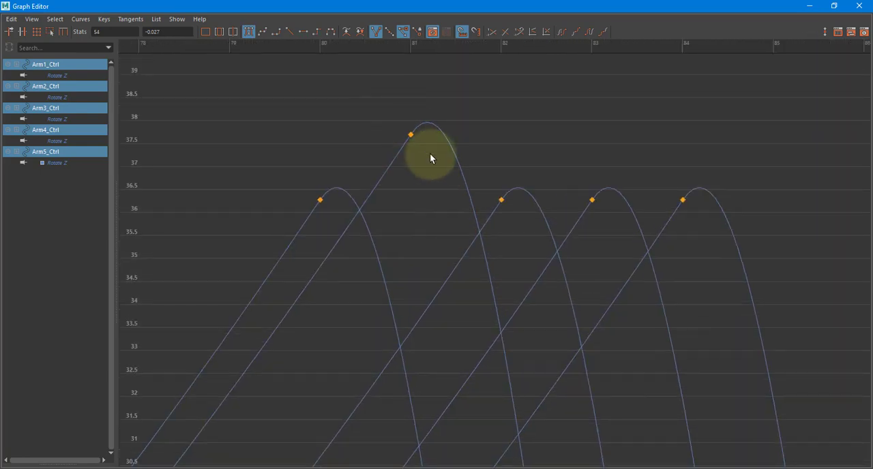
middle_click_drag(431, 155, 423, 298, "shift")
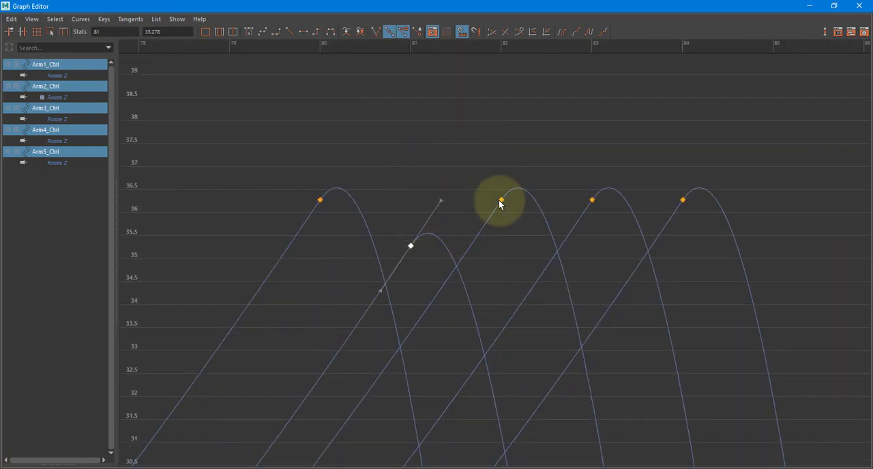
left_click(501, 200)
middle_click_drag(501, 200, 506, 454, "shift")
left_click(592, 200)
middle_click_drag(592, 200, 613, 358, "shift")
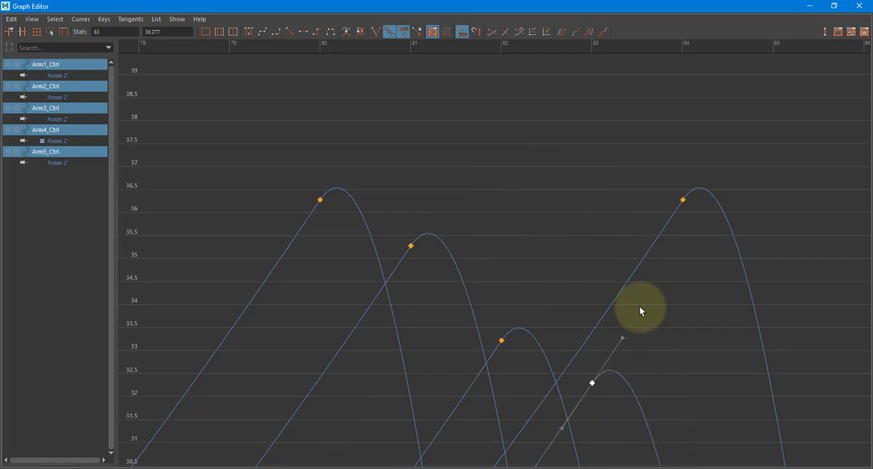
left_click_drag(741, 256, 744, 267)
middle_click_drag(744, 267, 703, 468, "shift")
Taper the peak at frames 91–94 by lowering the Arm2–Arm5 Rotate Z keys to about 10.4, 7.3, 5.4 and 2.1
right_click_drag(656, 295, 599, 260, "alt")
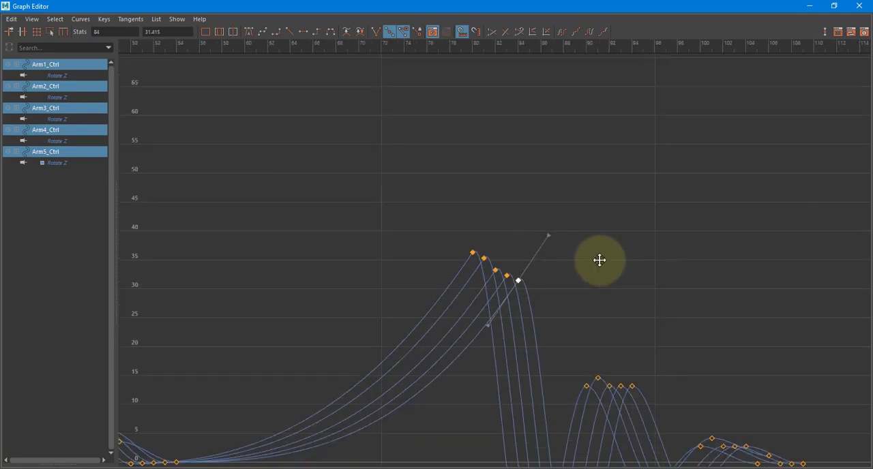
middle_click_drag(599, 260, 539, 74, "alt")
right_click_drag(477, 186, 524, 171, "alt")
middle_click_drag(599, 79, 456, 158, "alt")
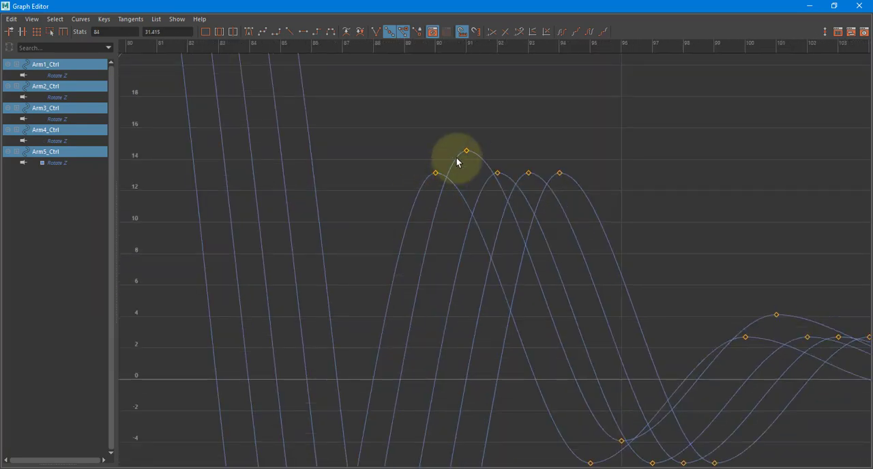
left_click_drag(472, 176, 476, 181)
middle_click_drag(476, 181, 472, 239, "shift")
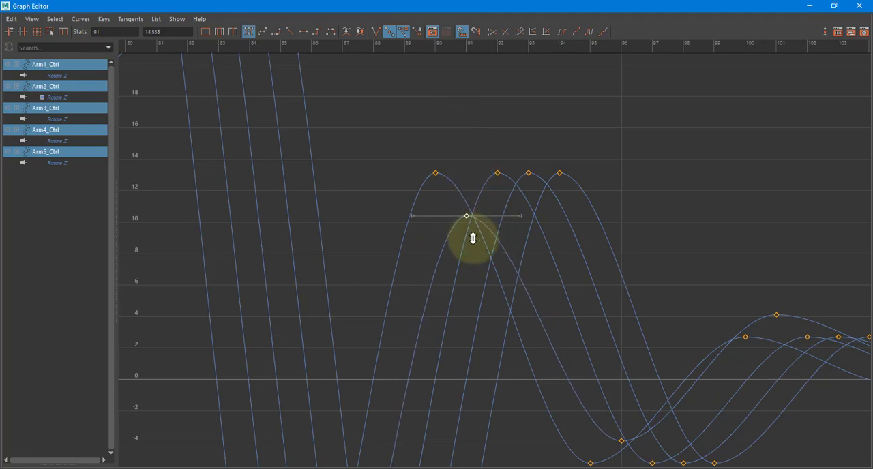
left_click_drag(489, 149, 510, 198)
middle_click_drag(510, 198, 506, 292, "shift")
left_click_drag(513, 169, 535, 214)
middle_click_drag(535, 213, 542, 335, "shift")
middle_click_drag(594, 244, 588, 418, "shift")
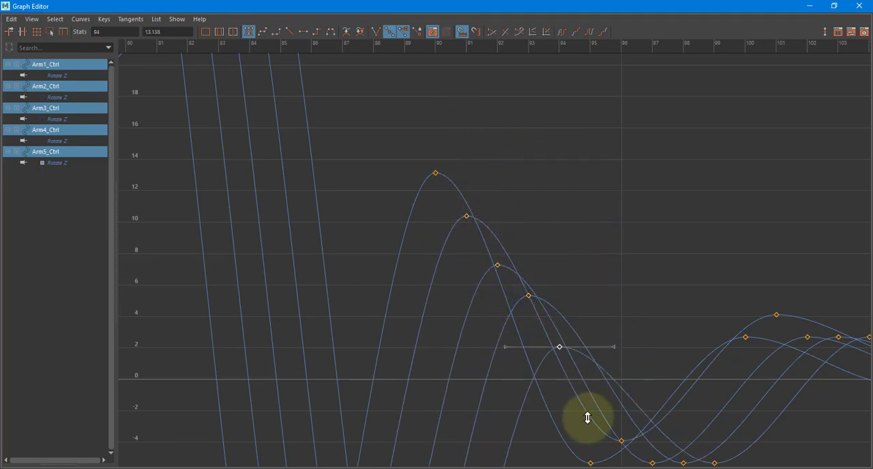
Try tapering the trough after the second stop with Arm2's frame 96 key at -4.639 and Arm3's frame 97 key at about -3.4
middle_click_drag(532, 285, 406, 225, "alt")
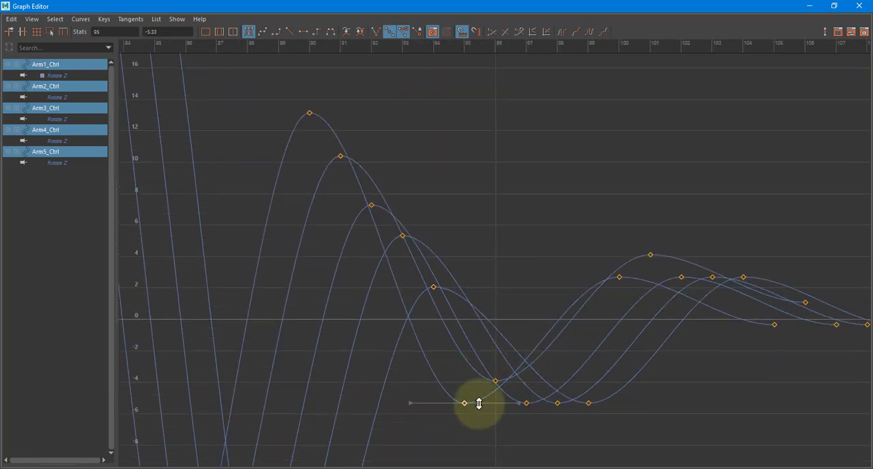
middle_click_drag(479, 404, 478, 372, "shift")
key("ctrl+z")
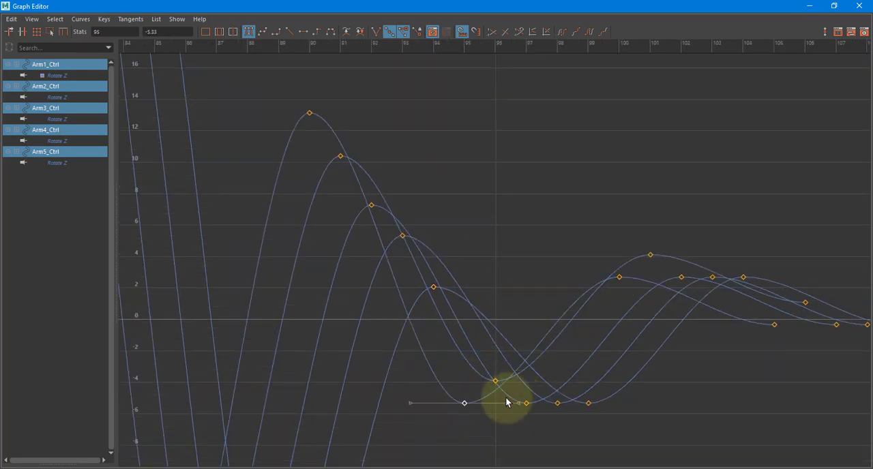
left_click_drag(486, 356, 511, 397)
middle_click_drag(510, 397, 510, 409, "shift")
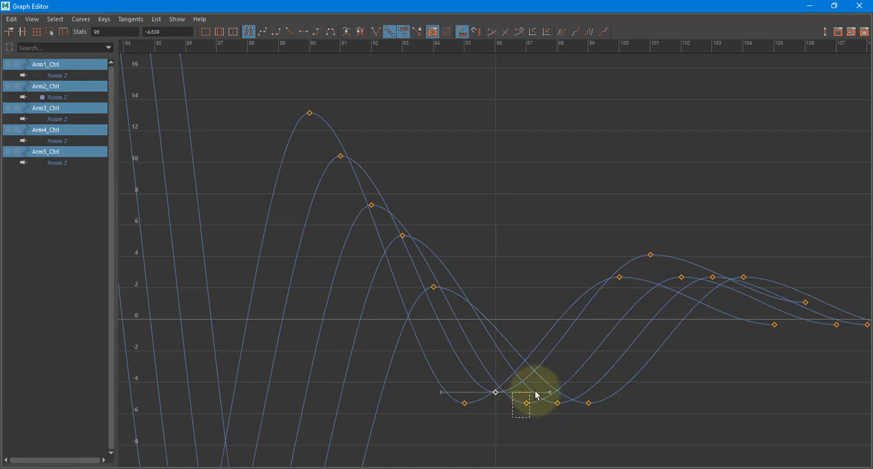
left_click_drag(535, 391, 536, 390)
middle_click_drag(529, 396, 529, 367, "shift")
Taper the trough at frames 95–99 by moving the Arm1–Arm5 Rotate Z keys to about -7.3, -5.5, -4.5, -3.2 and -2.1
left_click_drag(455, 418, 477, 388)
middle_click_drag(474, 402, 474, 432, "shift")
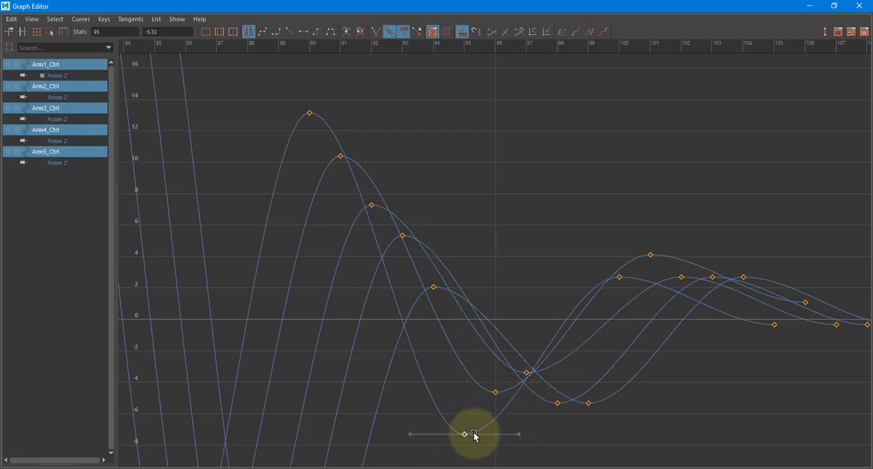
middle_click_drag(494, 398, 494, 413, "shift")
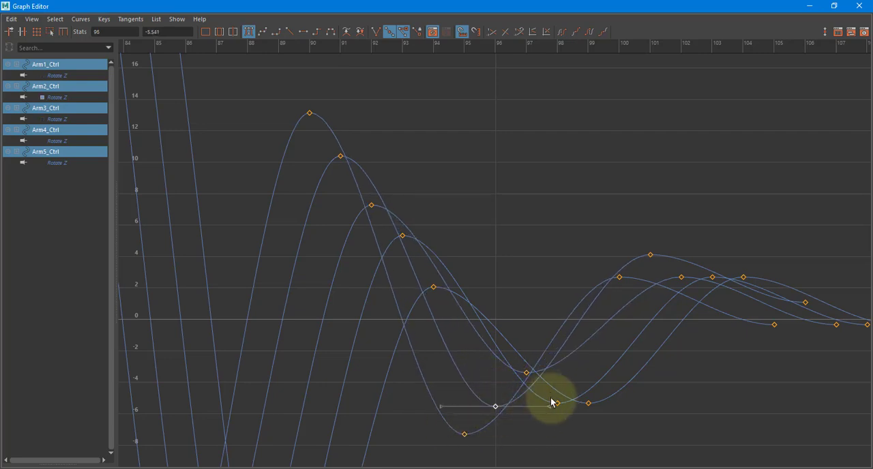
left_click_drag(521, 359, 535, 389)
middle_click_drag(532, 398, 532, 415, "shift")
left_click_drag(546, 423, 567, 399)
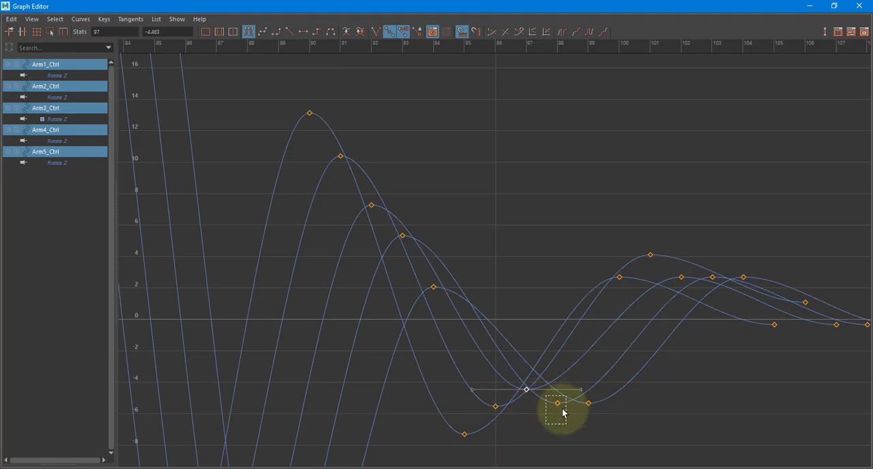
middle_click_drag(558, 416, 554, 382, "shift")
left_click_drag(592, 416, 585, 397)
middle_click_drag(589, 399, 585, 362, "shift")
Taper the last small peak by lowering the Arm2–Arm5 Rotate Z keys at frames 101–104 to about 1.9, 1.1, 0.75 and 0.3
left_click_drag(622, 250, 659, 275)
middle_click_drag(659, 276, 682, 272, "shift")
left_click_drag(688, 287, 689, 290)
middle_click_drag(689, 290, 693, 318, "shift")
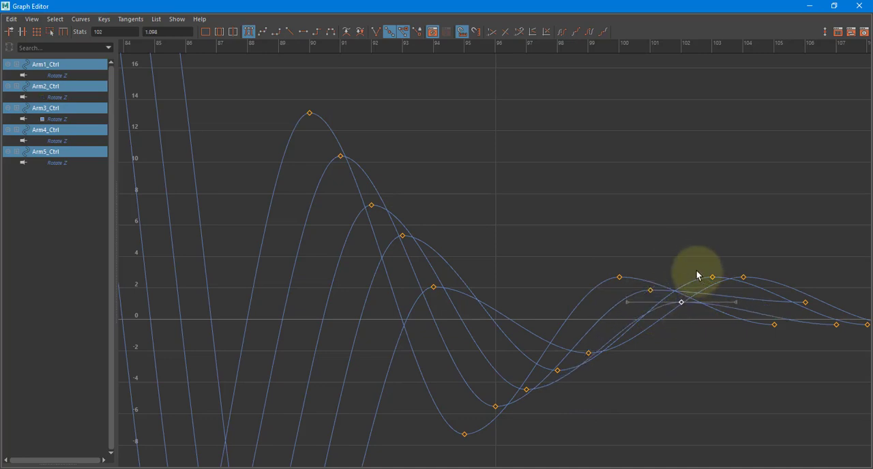
left_click_drag(718, 292, 719, 294)
middle_click_drag(719, 294, 739, 298, "shift")
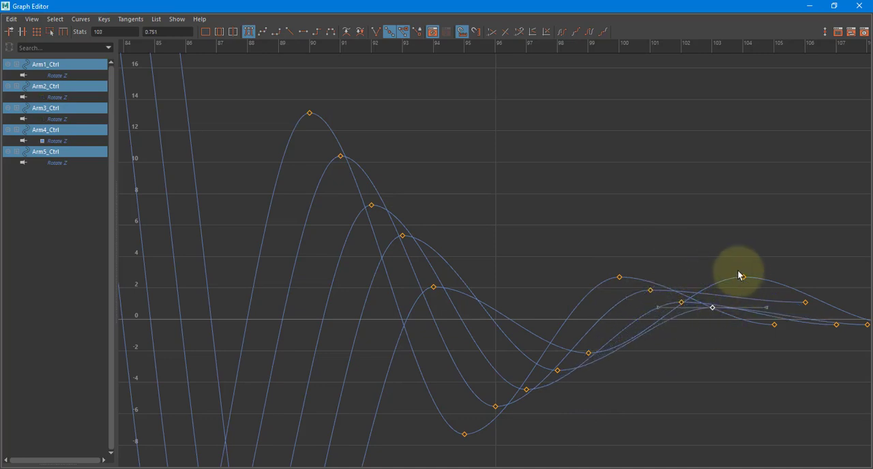
left_click_drag(740, 274, 741, 277)
middle_click_drag(754, 287, 754, 337, "shift")
Set all five arms' final Rotate Z keys at frames 105–109 to 0
middle_click_drag(660, 262, 510, 250, "alt")
left_click_drag(614, 265, 810, 367)
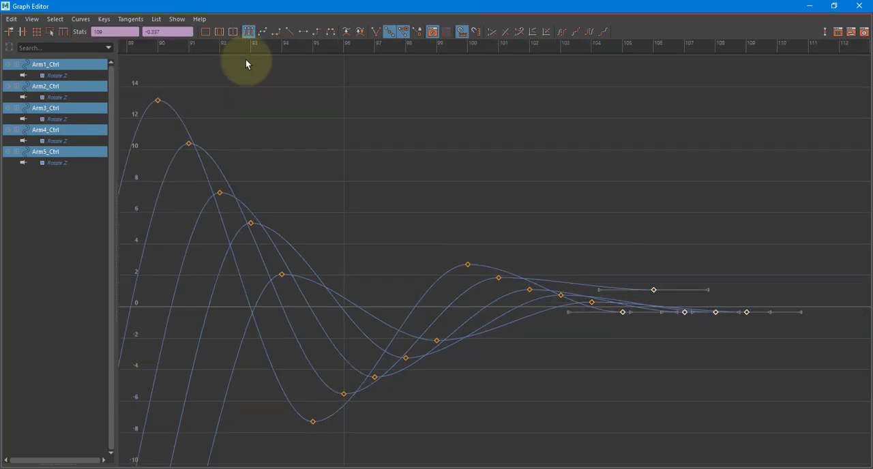
left_click_drag(166, 33, 100, 22)
type("0")
key("Return")
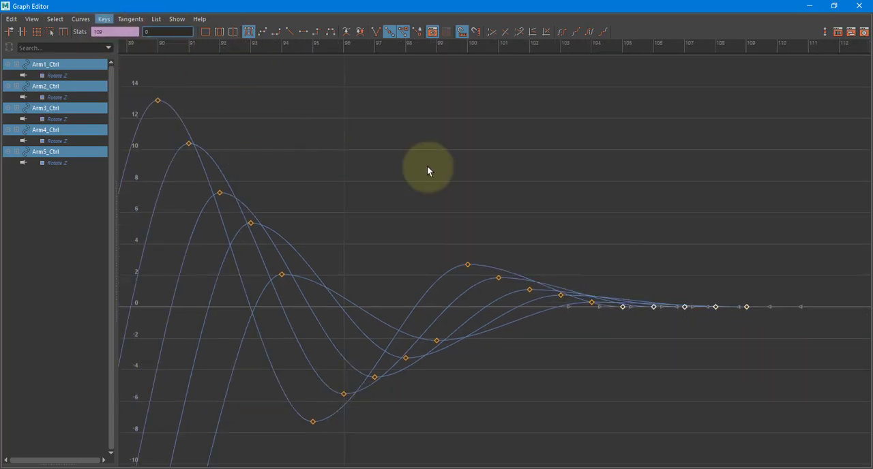
left_click(454, 179)
Taper the second overshoot by raising the Arm2–Arm5 Rotate Z keys at frames 86–89 to about -22.4, -21.2, -19.9 and -18.5
middle_click_drag(287, 251, 465, 215, "alt")
right_click_drag(465, 216, 399, 265, "alt")
middle_click_drag(360, 358, 402, 244, "alt")
right_click_drag(402, 245, 419, 275, "alt")
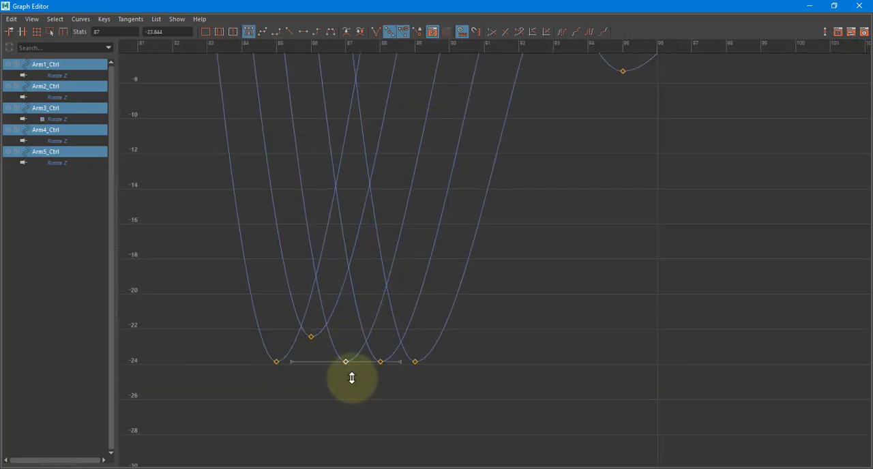
middle_click_drag(352, 378, 352, 333, "shift")
left_click_drag(391, 375, 394, 382)
middle_click_drag(394, 382, 380, 312, "shift")
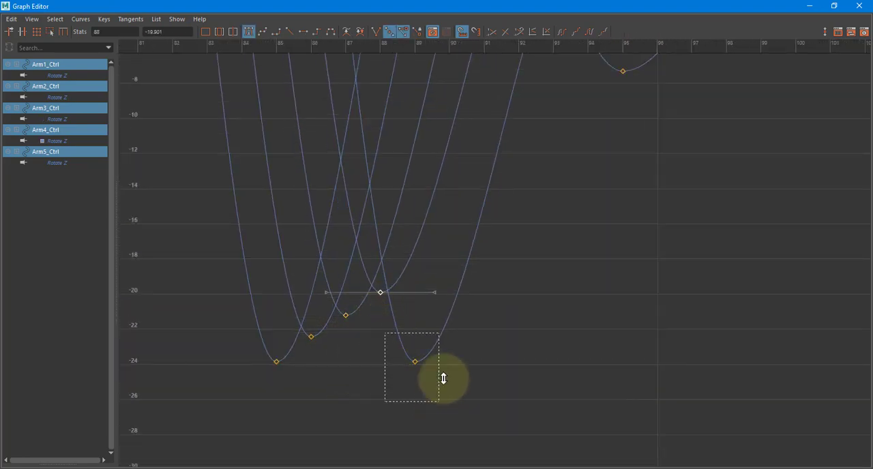
middle_click_drag(444, 379, 435, 298, "shift")
Review the tapered curves and select the arms' first settling keys at frames 50–54 to check how they come to rest
key("a")
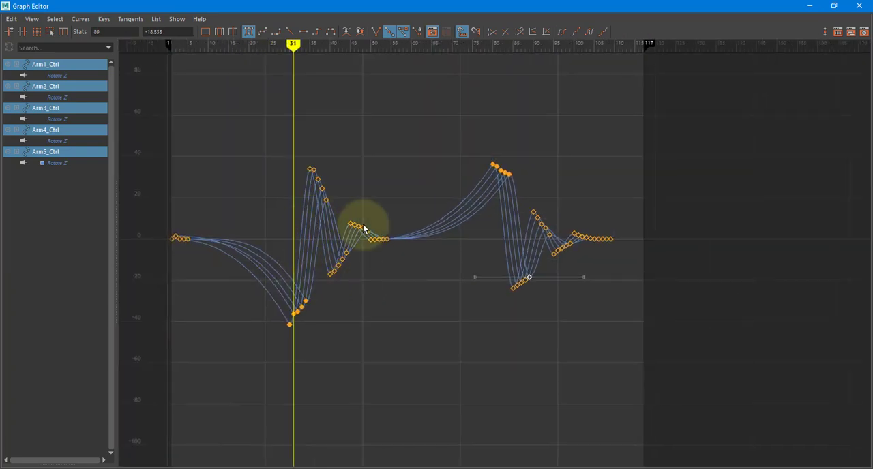
right_click_drag(335, 236, 563, 268, "alt")
middle_click_drag(565, 268, 791, 285, "alt")
middle_click_drag(388, 251, 474, 288, "alt")
left_click_drag(354, 273, 352, 274)
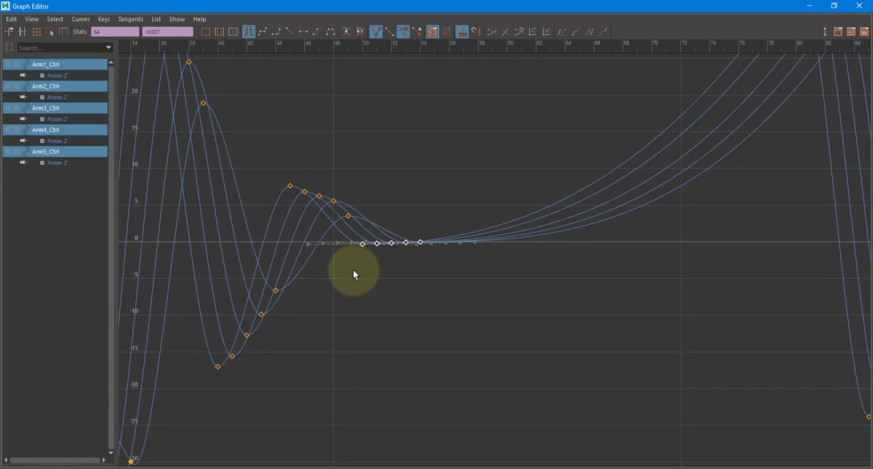
left_click(155, 116)
Close the Graph Editor and Dope Sheet and play the animation from frame 1 to review the tapered arm motion
double_click(3, 3)
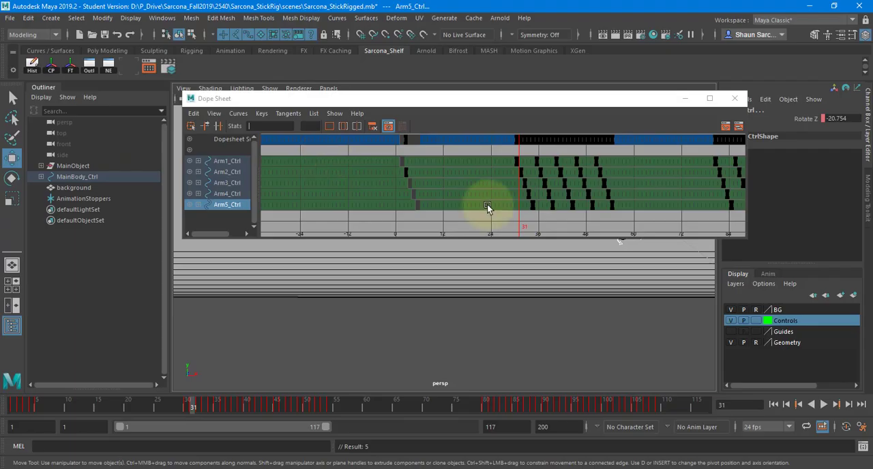
left_click(735, 98)
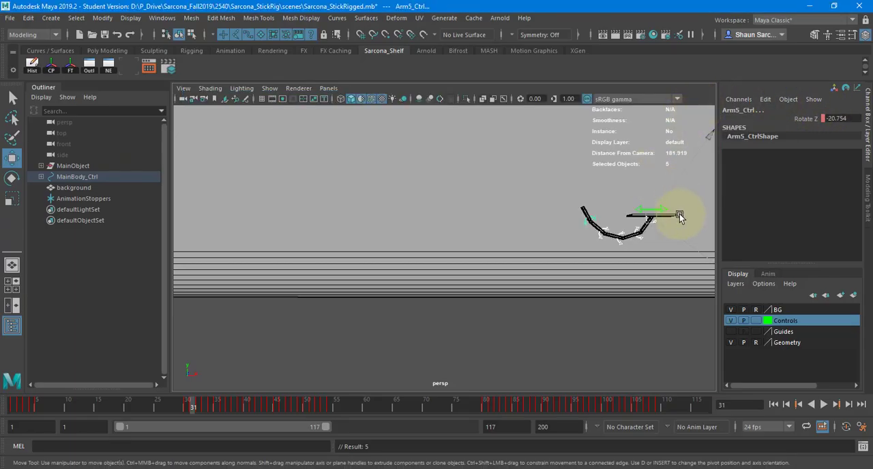
left_click(774, 405)
key("alt+v")
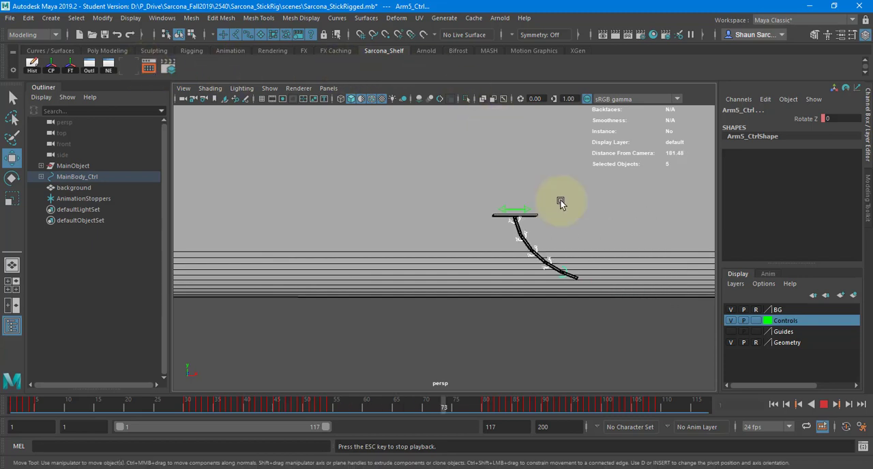
left_click(824, 404)
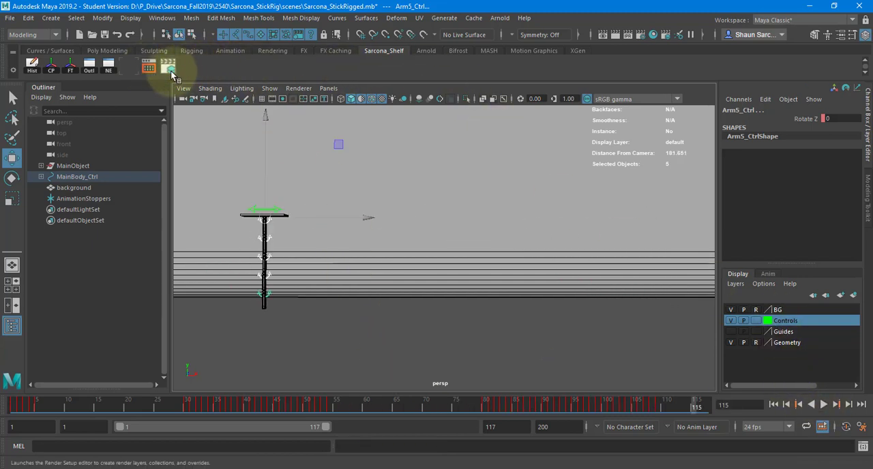
Open the Dope Sheet and Graph Editor side by side to access the five arm controls' Rotate Z keys
left_click(147, 69)
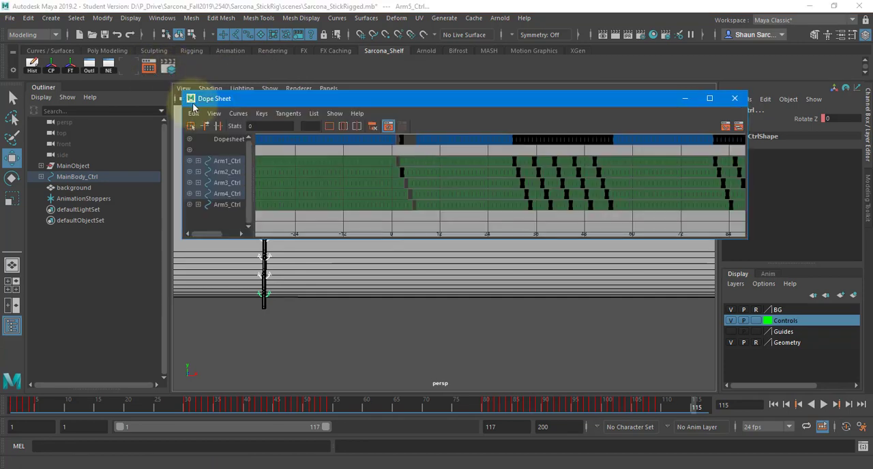
double_click(190, 97)
left_click(129, 69)
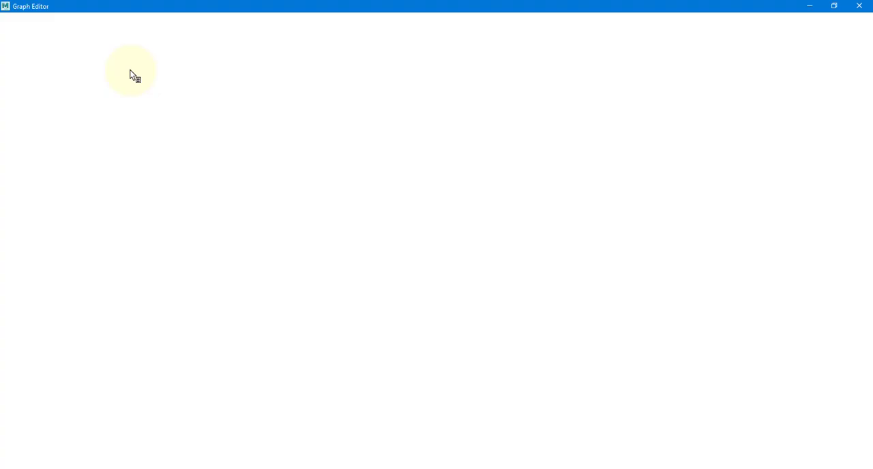
double_click(190, 4)
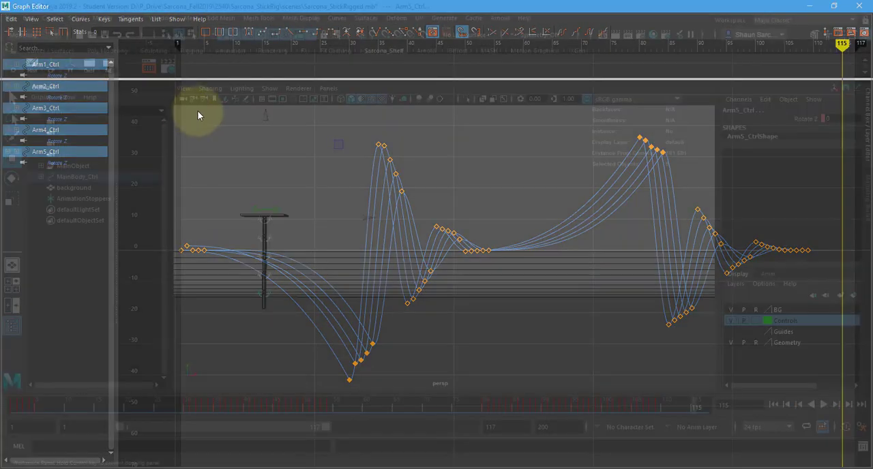
left_click(148, 66)
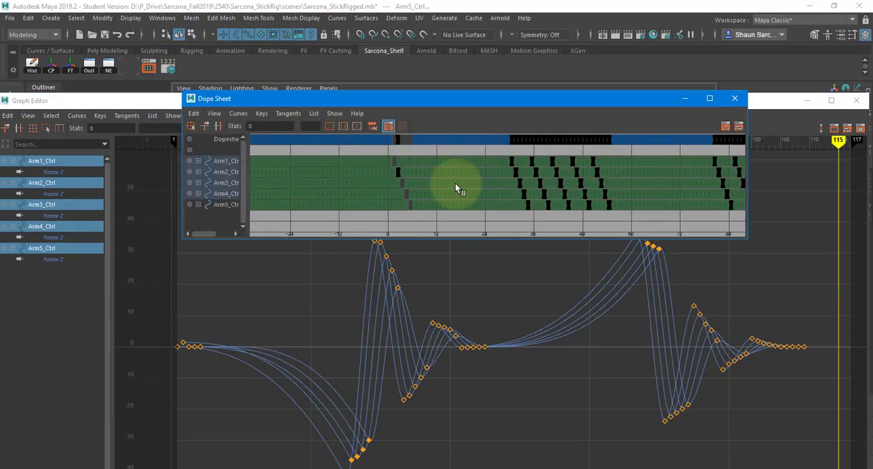
Shift the Arm2–Arm5 keys earlier in the Dope Sheet so they line up with the Arm1 keys
left_click_drag(237, 174, 231, 205)
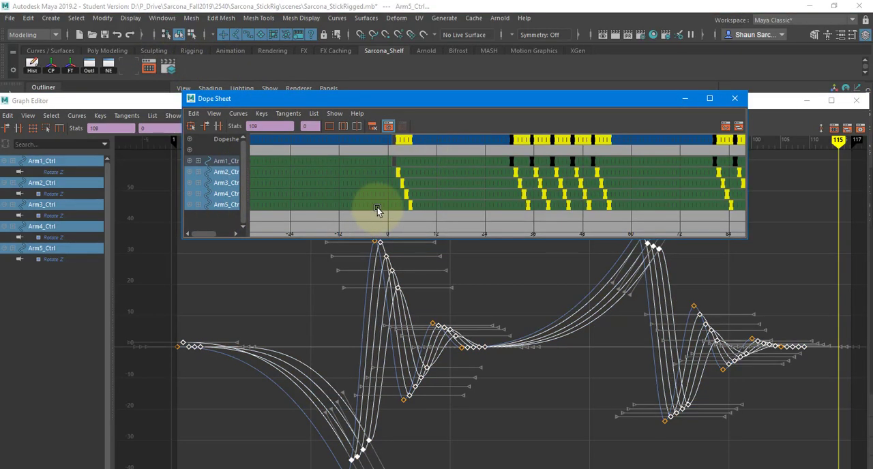
middle_click_drag(375, 209, 372, 209)
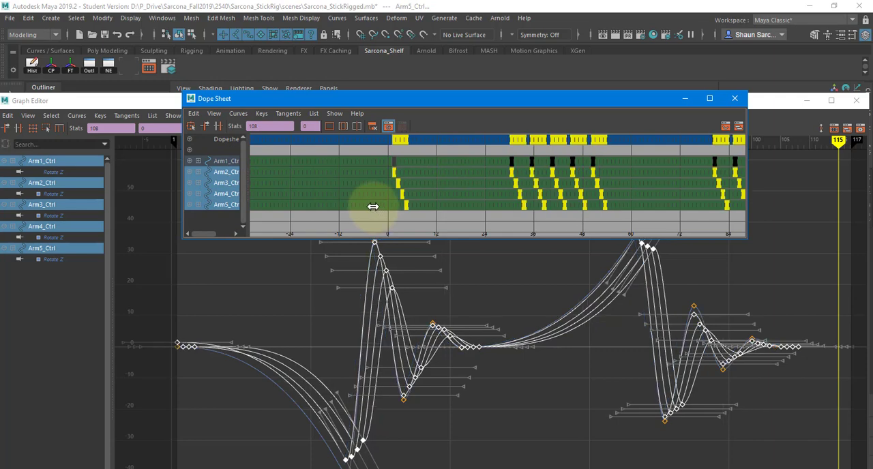
mouse_move(315, 196)
middle_mouse_down()
mouse_move(344, 203)
mouse_move(322, 204)
middle_mouse_up()
left_click(235, 184, "ctrl")
left_click(227, 194, "ctrl")
left_click(509, 289)
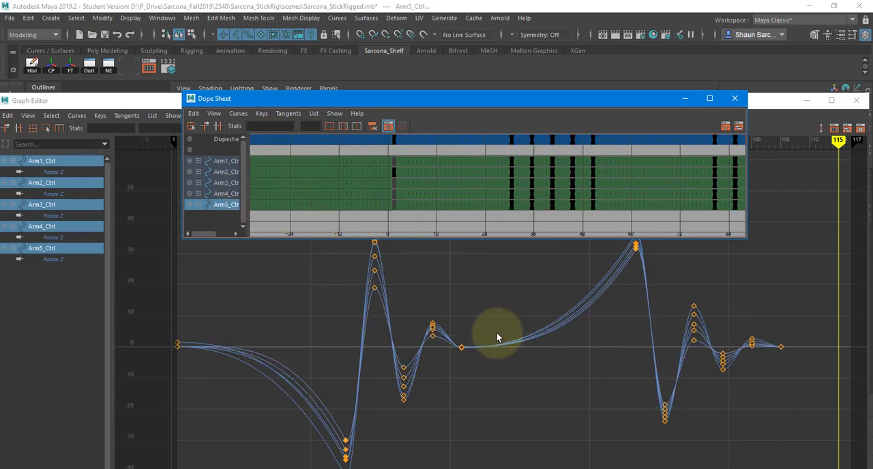
Set all five arms' first overshoot Rotate Z keys at frame 35 to 20
left_click(367, 306)
left_click_drag(333, 212, 384, 311)
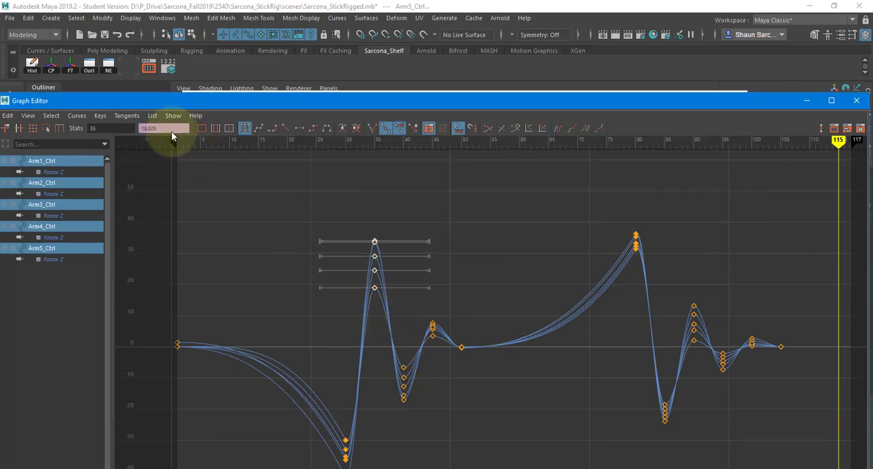
type("20")
key("Return")
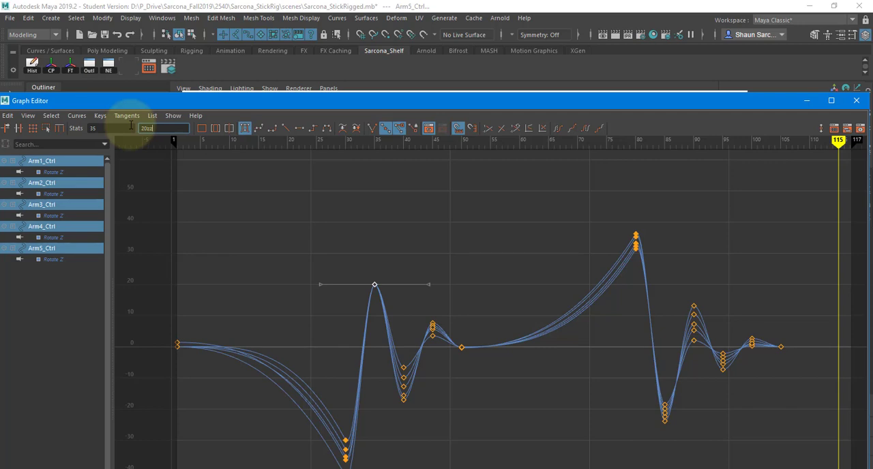
Undo the frame 35 value change and the Arm2–Arm5 key shifts to restore the staggered, tapered keys
left_click(297, 198)
key("z")
key("z")
key("z")
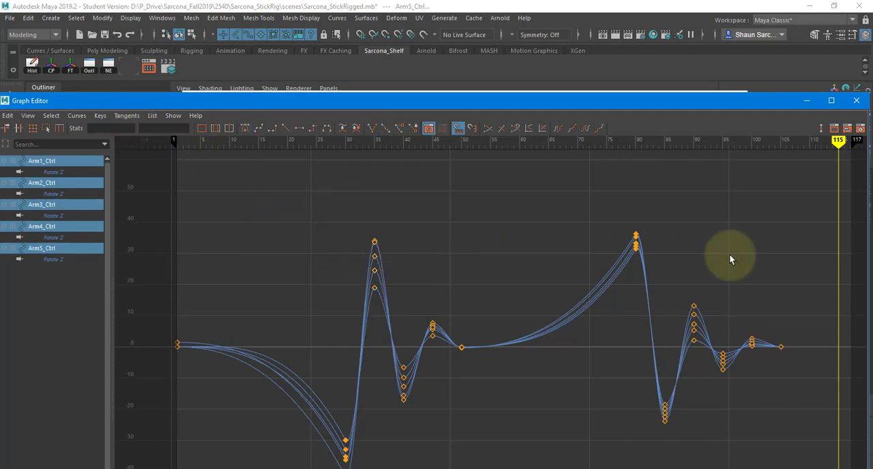
key("z")
key("z")
key("z")
key("z")
key("z")
key("z")
key("z")
key("z")
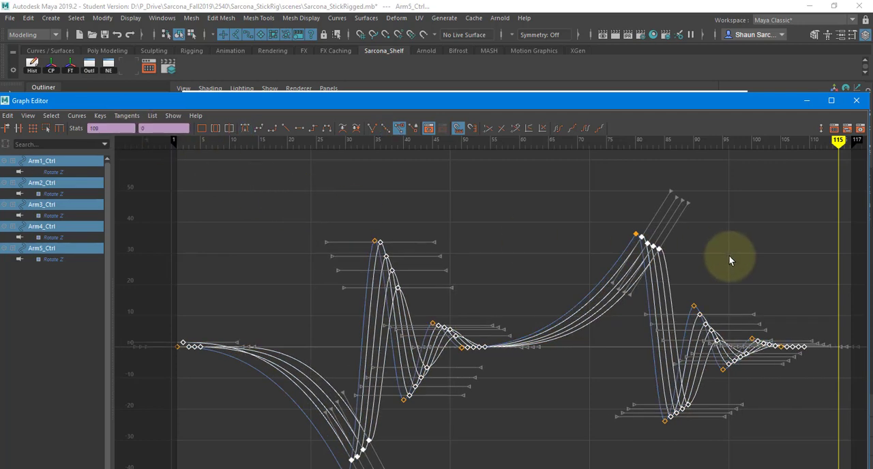
key("z")
Close the Graph Editor and Dope Sheet, play the animation to review the arm motion, and stop it
left_click(856, 100)
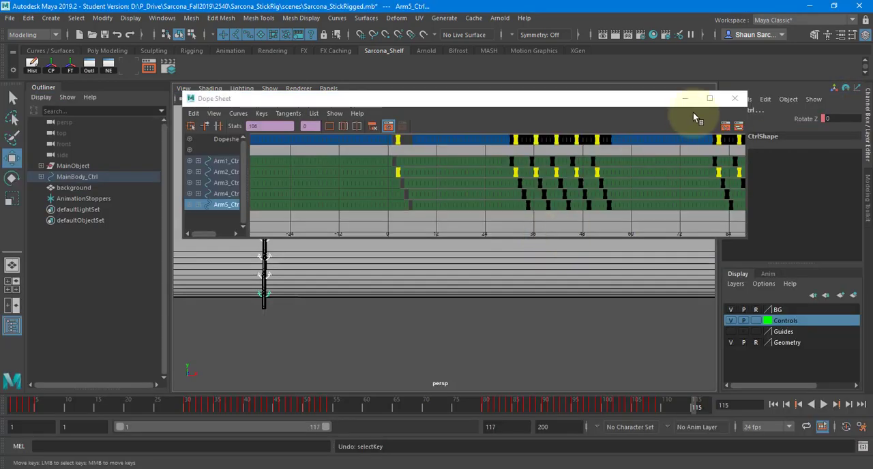
left_click(734, 100)
key("alt+v")
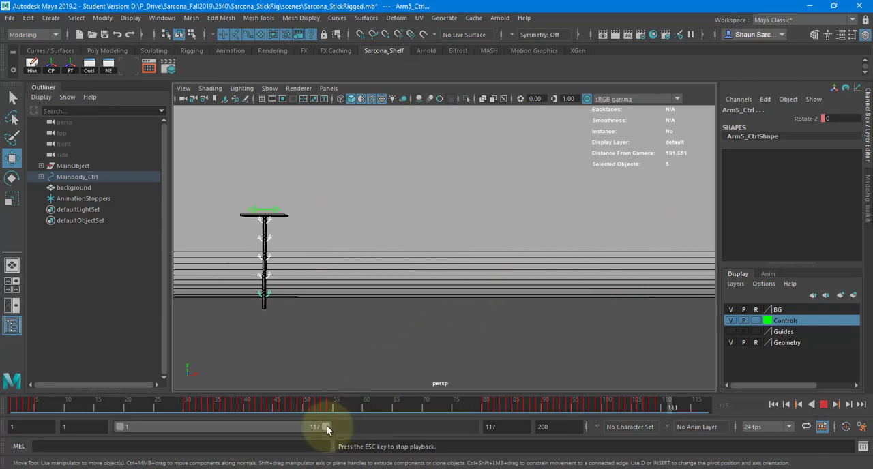
left_click(824, 405)
Expand the MainObject group and select hinge1 through hinge5 together
key("f")
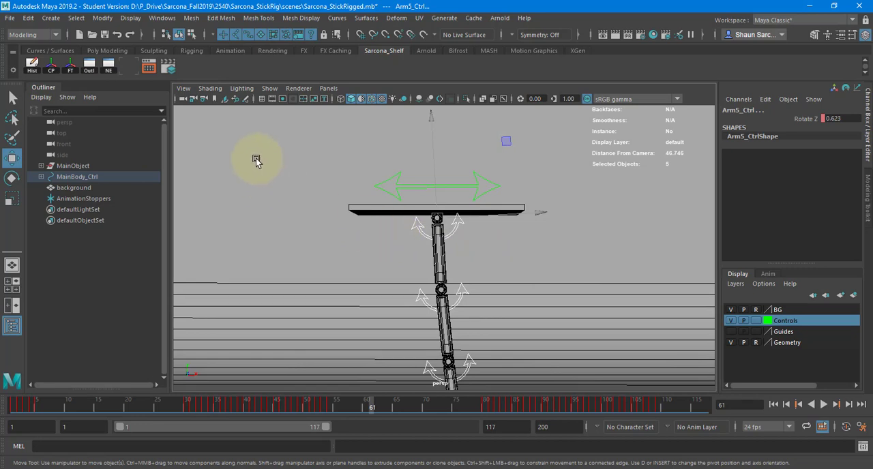
left_click(42, 167)
left_click_drag(83, 301, 254, 268)
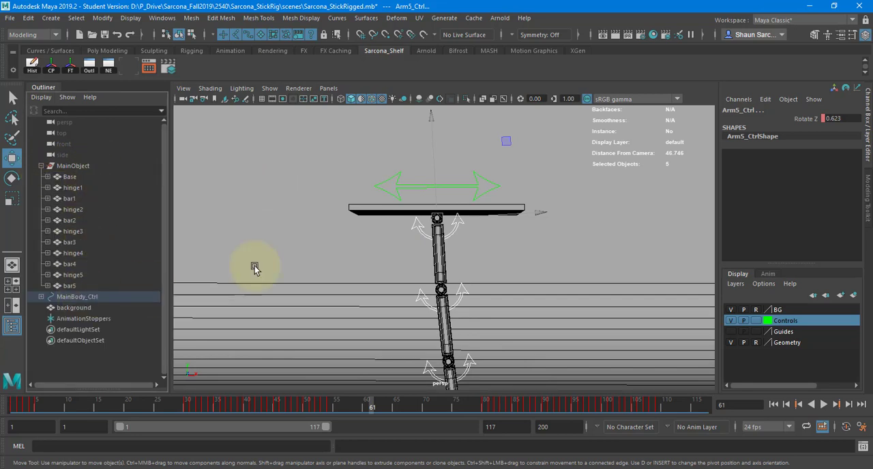
left_click_drag(336, 197, 367, 233)
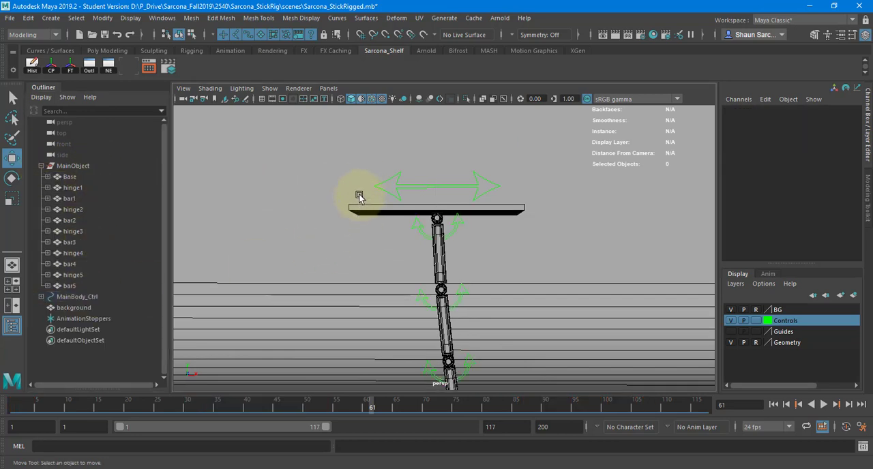
left_click_drag(320, 275, 75, 179)
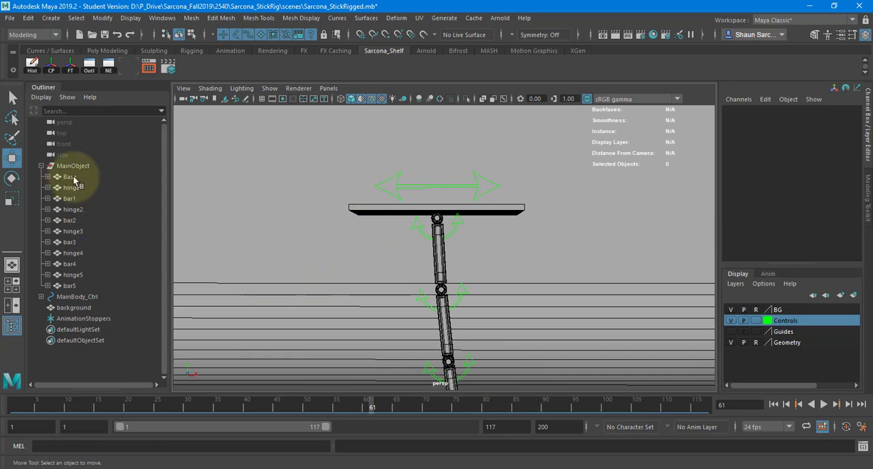
left_click(75, 179)
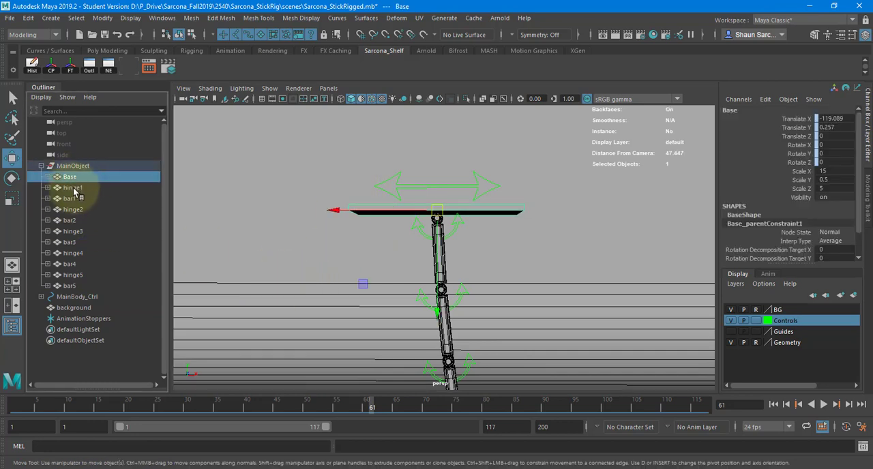
left_click(73, 187)
left_click(72, 210, "ctrl")
left_click(73, 231, "ctrl")
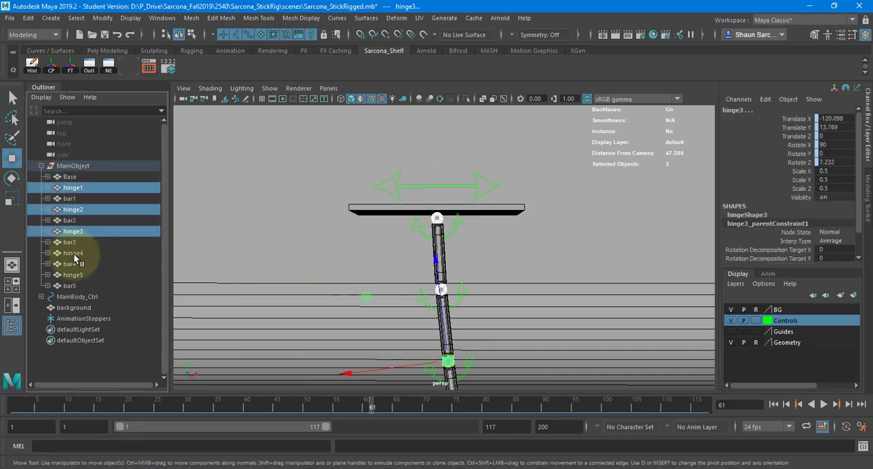
left_click(72, 253, "ctrl")
left_click(73, 275, "ctrl")
Assign a new Arnold aiStandardSurface material to the selected hinges and name it hingeMaterial
key("space")
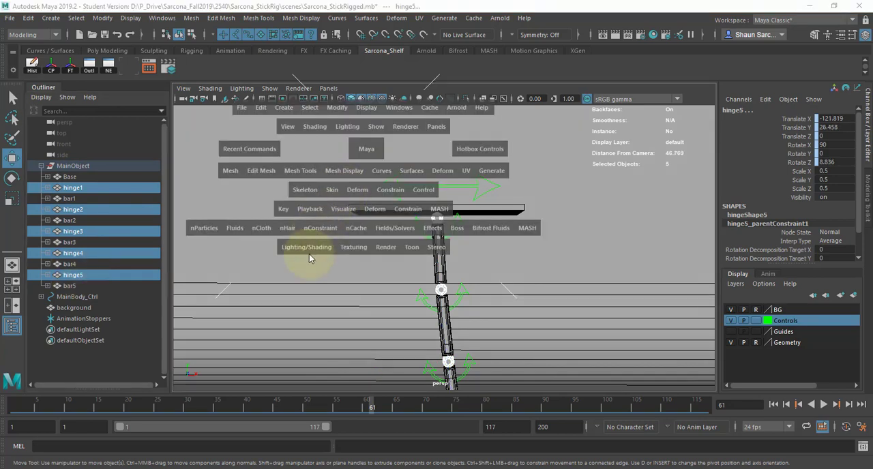
left_click(309, 254)
left_click(382, 285)
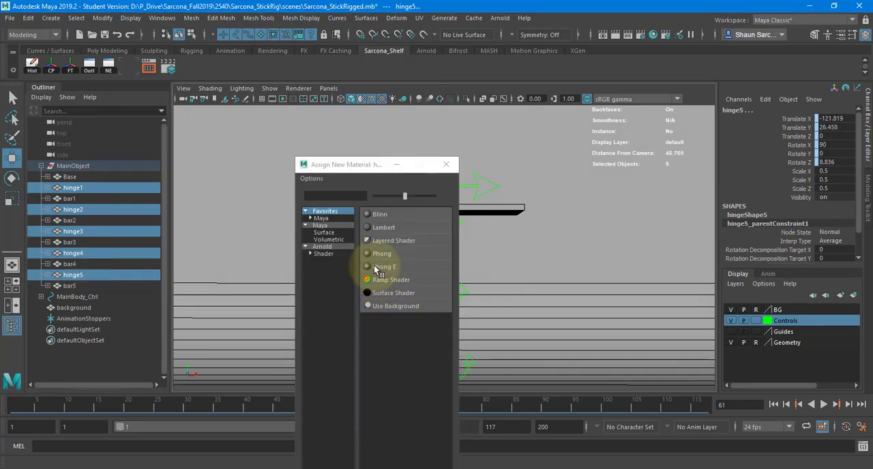
left_click(324, 253)
left_click(401, 345)
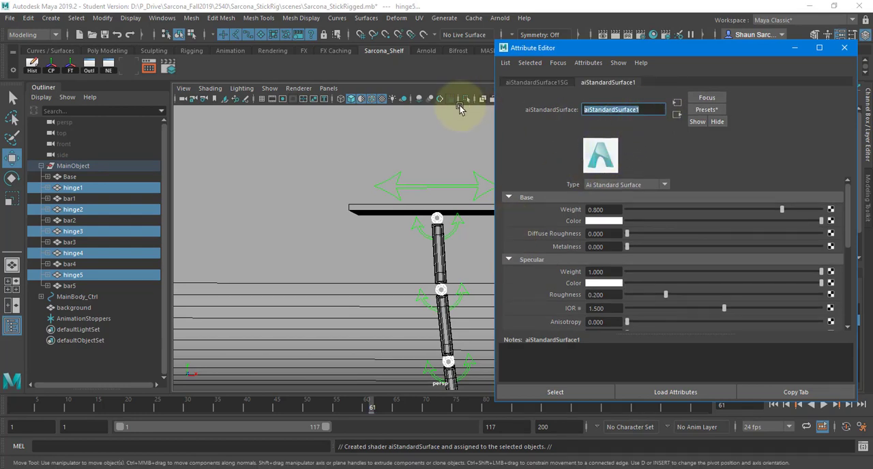
type("hingeMaterial")
key("Return")
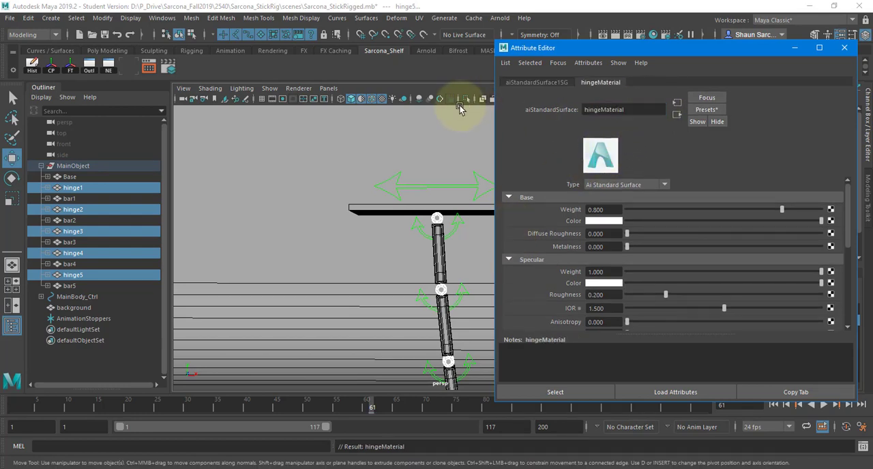
Replace hingeMaterial's settings with the Car_Paint preset and close the Attribute Editor
left_click(706, 109)
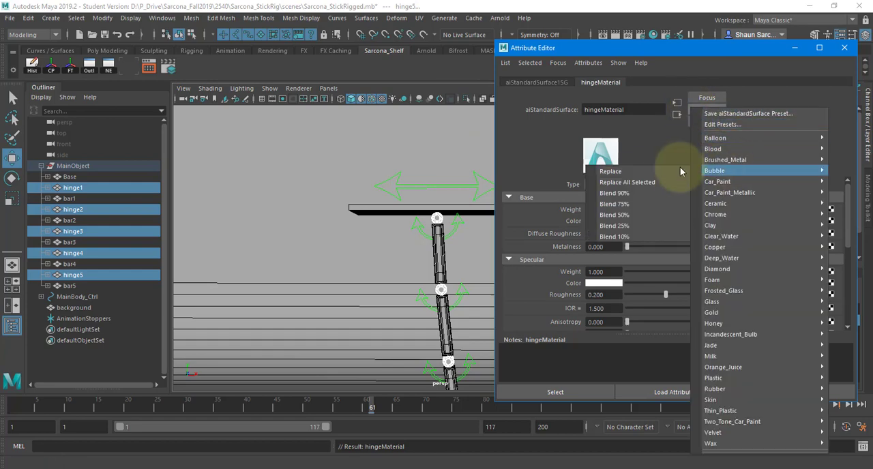
mouse_move(716, 182)
left_click(684, 180)
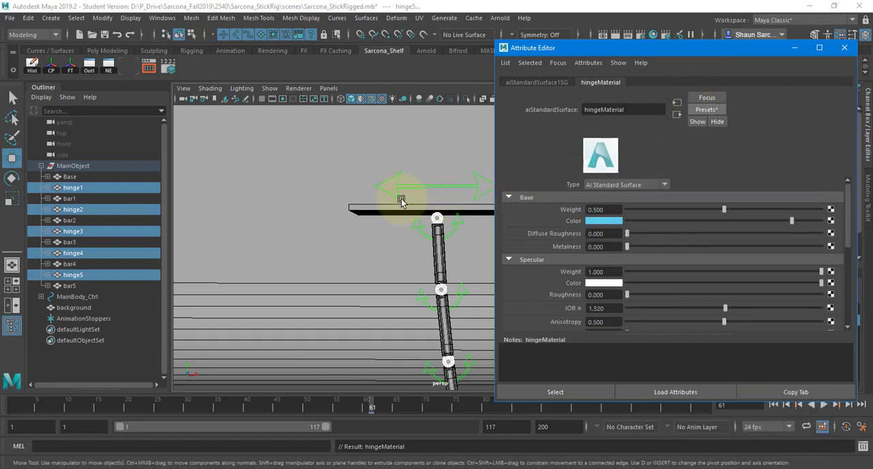
left_click_drag(400, 195, 421, 211, "alt")
right_click_drag(421, 211, 169, 202, "alt")
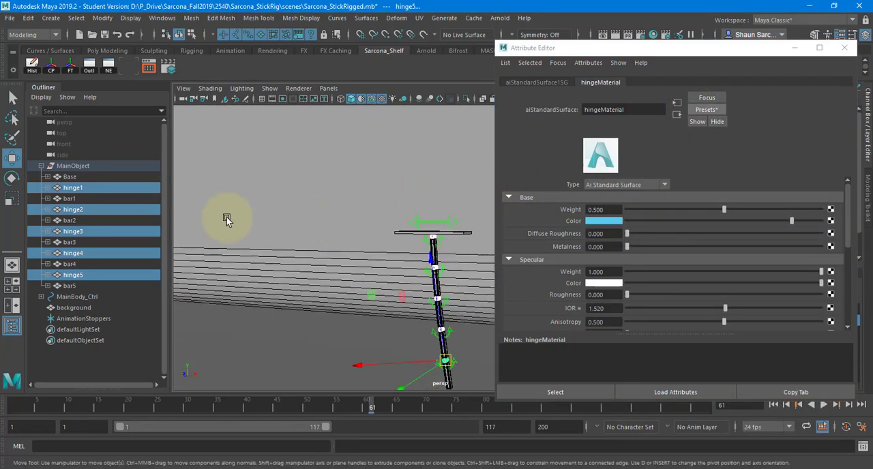
right_click_drag(226, 221, 203, 220, "alt")
middle_click_drag(325, 224, 312, 216, "alt")
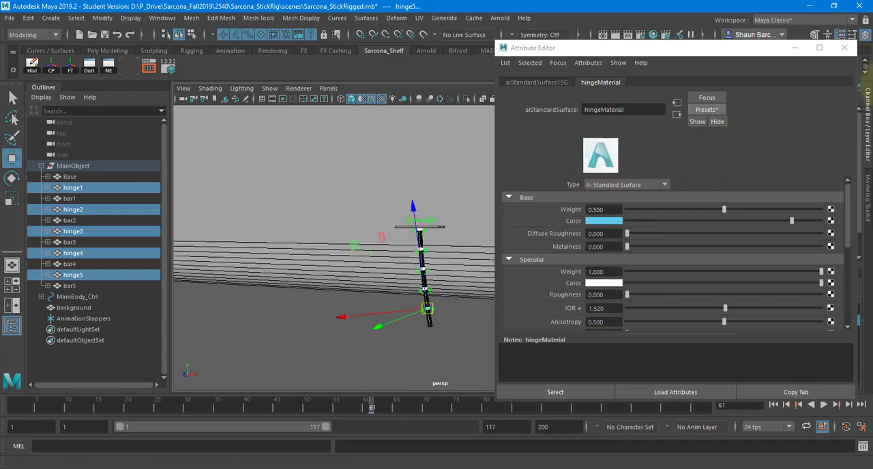
left_click(845, 48)
Deselect the hinges and examine the stick rig against the backdrop from several camera angles
left_click_drag(594, 200, 408, 191, "alt")
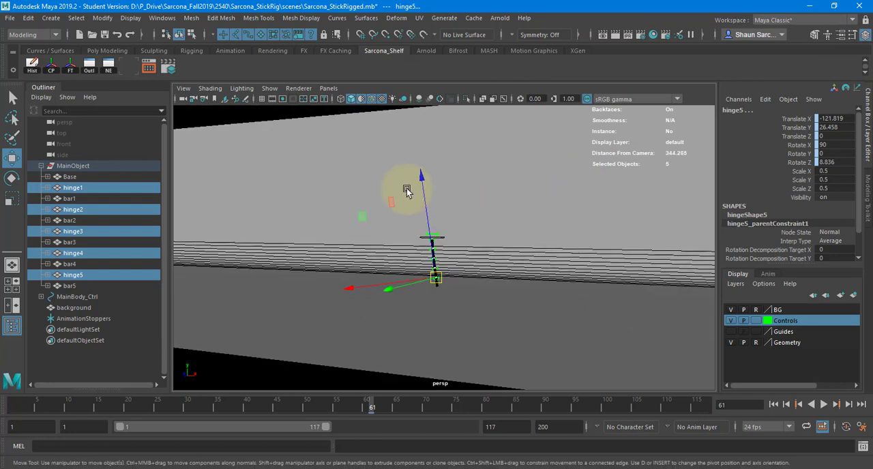
left_click(279, 120)
left_click_drag(280, 120, 410, 223, "alt")
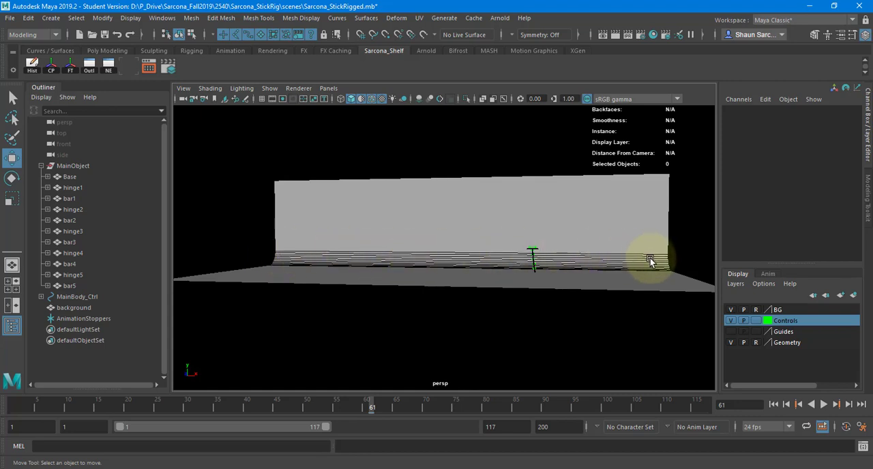
left_click_drag(584, 260, 282, 153, "alt")
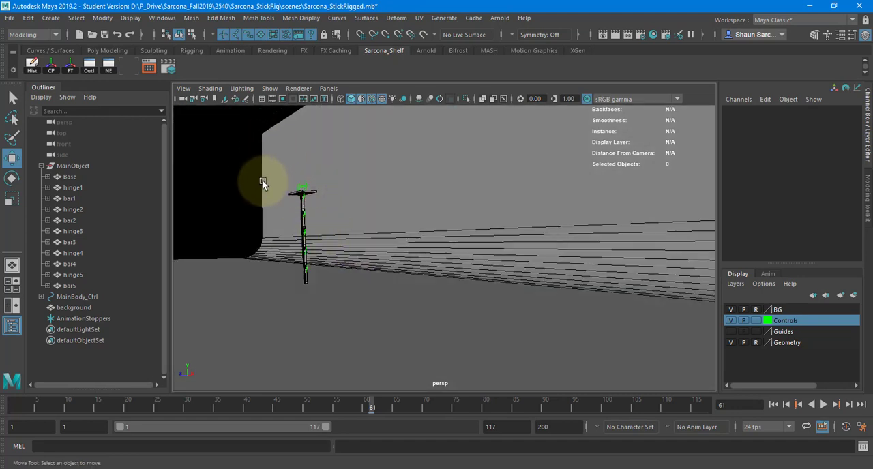
left_click_drag(238, 243, 249, 228, "alt")
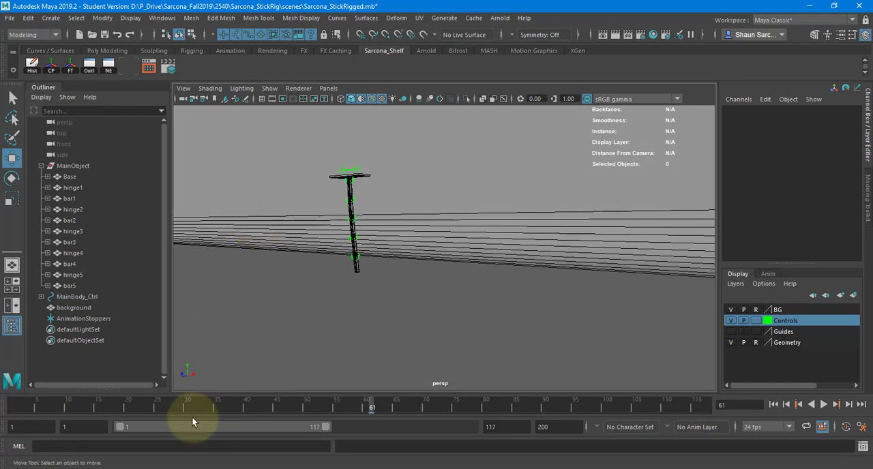
Examine the rig's pose and framing at frames 45 and 19, and play the animation from the angled view
left_click_drag(191, 411, 276, 408)
middle_click_drag(297, 273, 378, 299, "alt")
right_click_drag(378, 300, 419, 295, "alt")
middle_click_drag(420, 295, 467, 278, "alt")
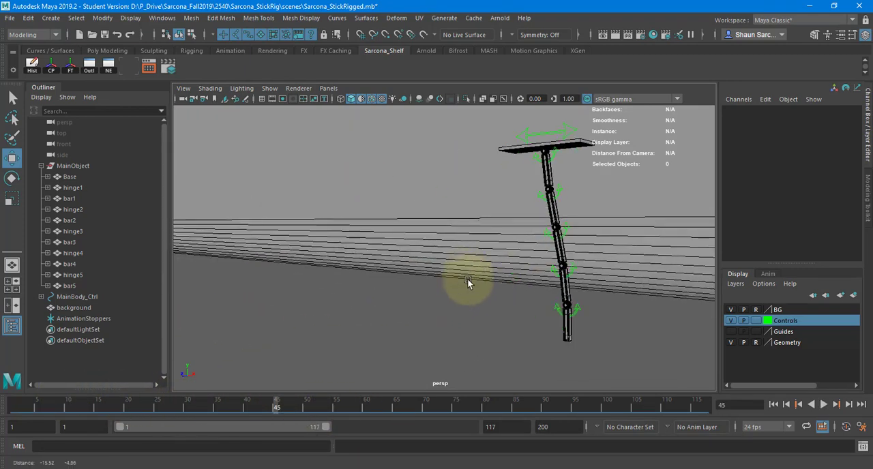
left_click_drag(467, 278, 416, 298, "alt")
left_click_drag(350, 347, 353, 365, "alt")
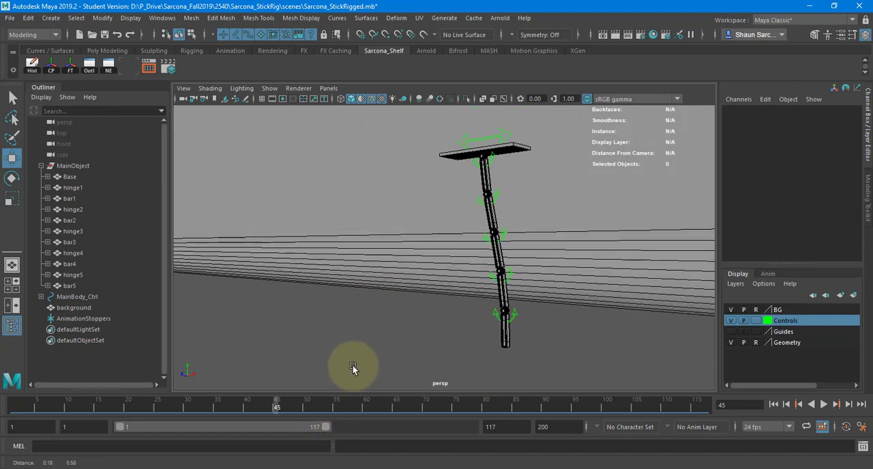
left_click_drag(274, 405, 122, 405)
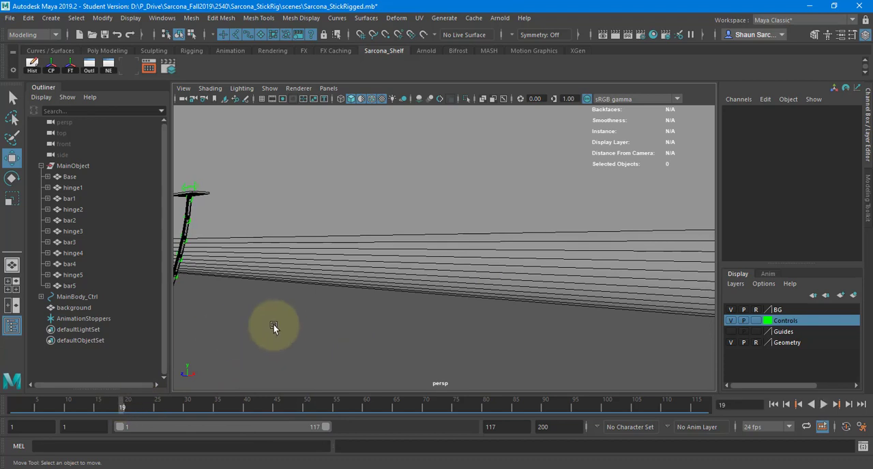
key("alt+v")
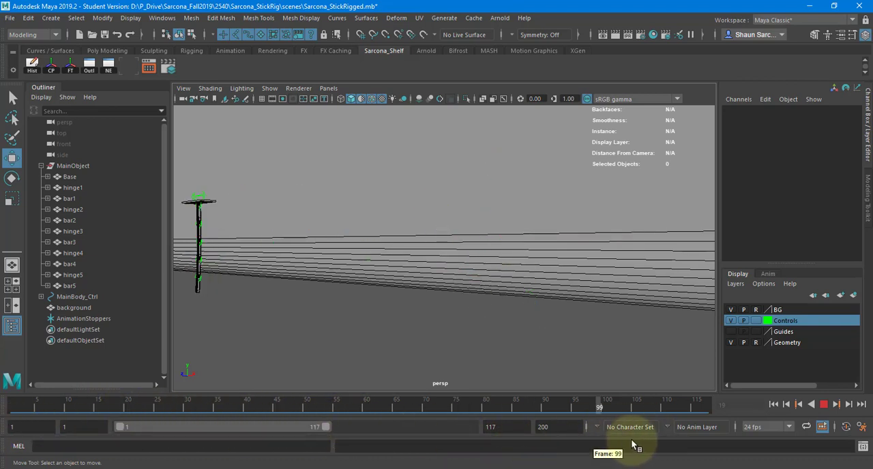
Replay the animation from a wider view, frame the rig from the front, and go to frame 32
left_click_drag(633, 445, 633, 432)
scroll(426, 281, "down", 4)
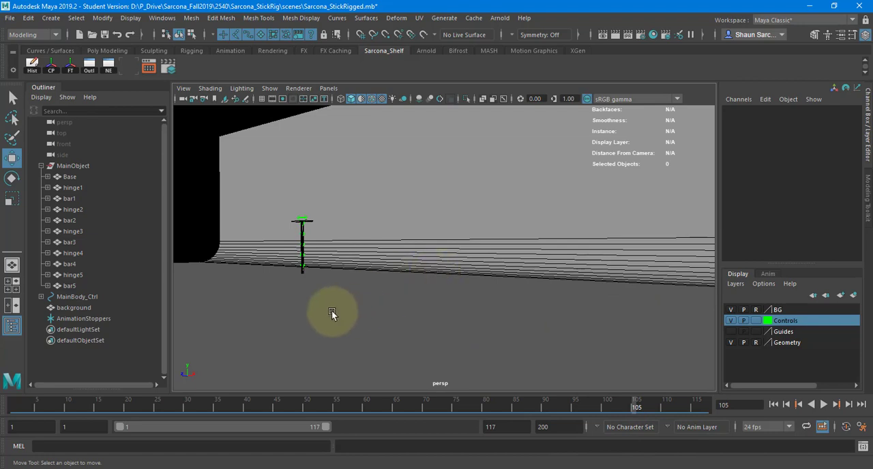
key("alt+v")
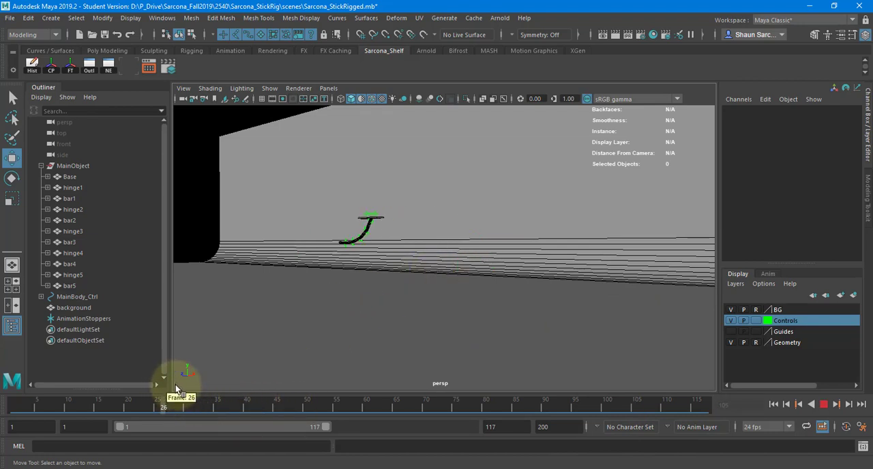
key("alt+v")
left_click_drag(364, 320, 450, 274, "alt")
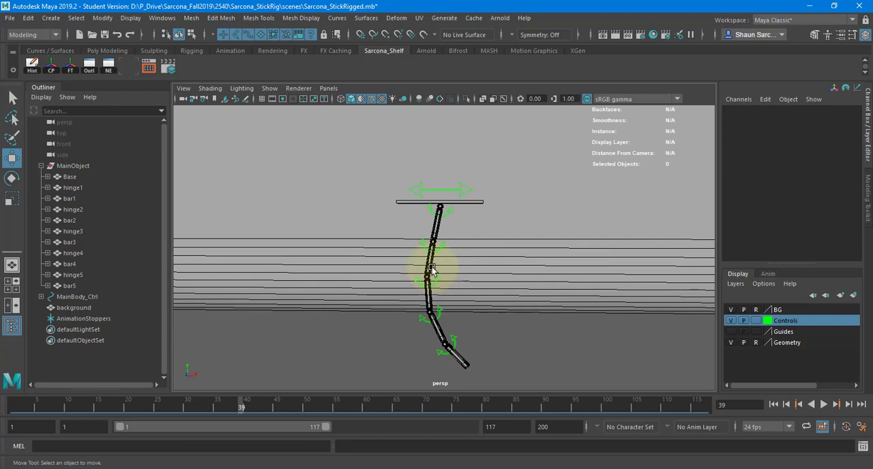
left_click_drag(230, 408, 199, 408)
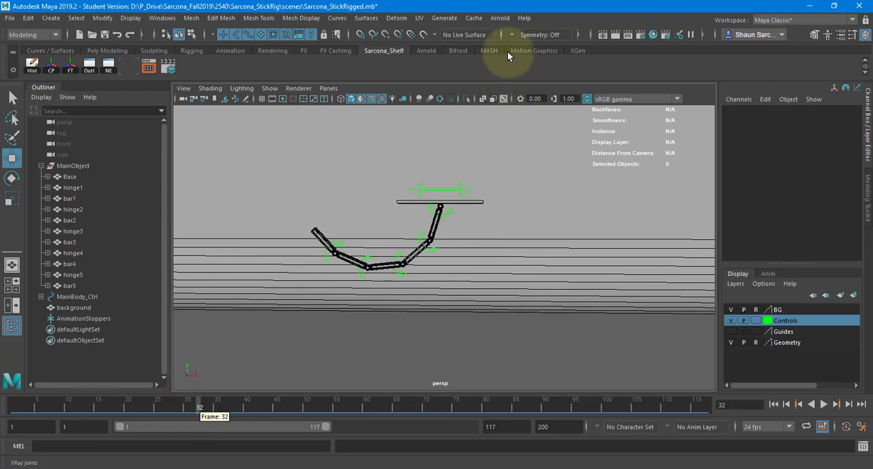
Add an Arnold Skydome Light to the scene and open the Render Settings
left_click(500, 18)
mouse_move(564, 72)
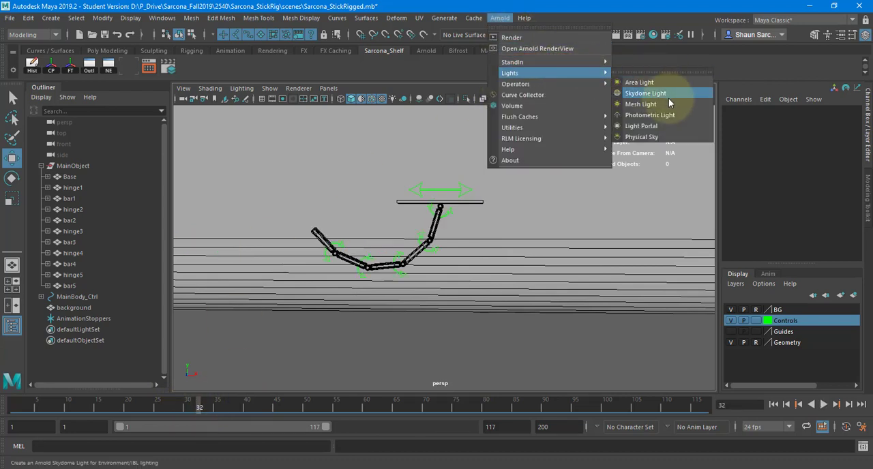
left_click(668, 95)
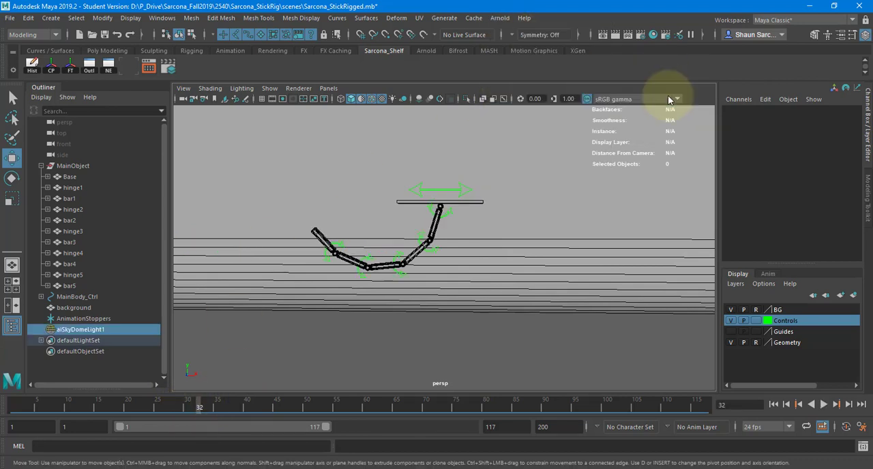
left_click(640, 34)
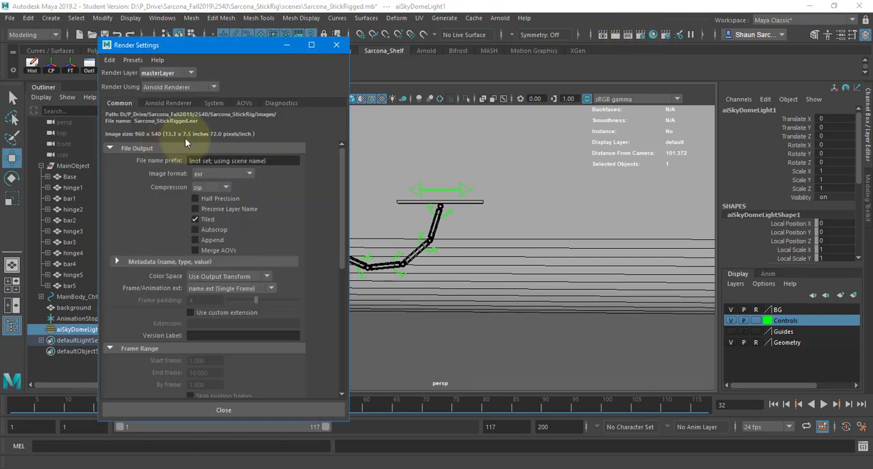
Test-render frame 32 with Arnold against the backdrop and close the render view
left_click(500, 18)
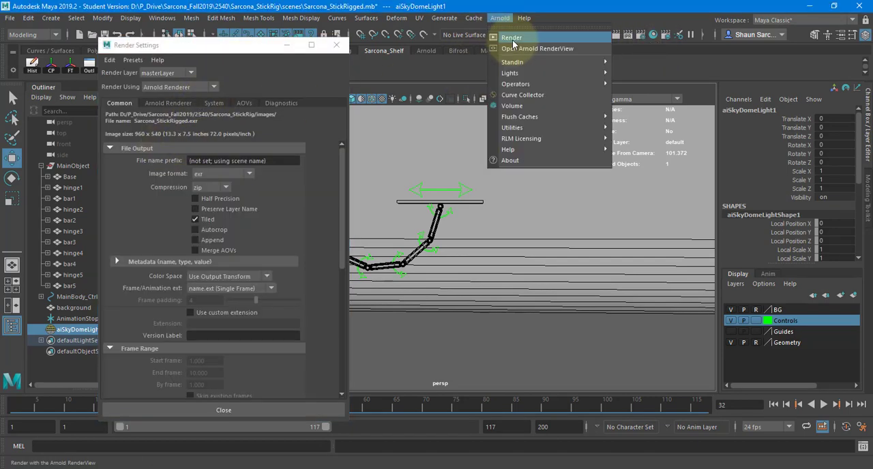
left_click(514, 39)
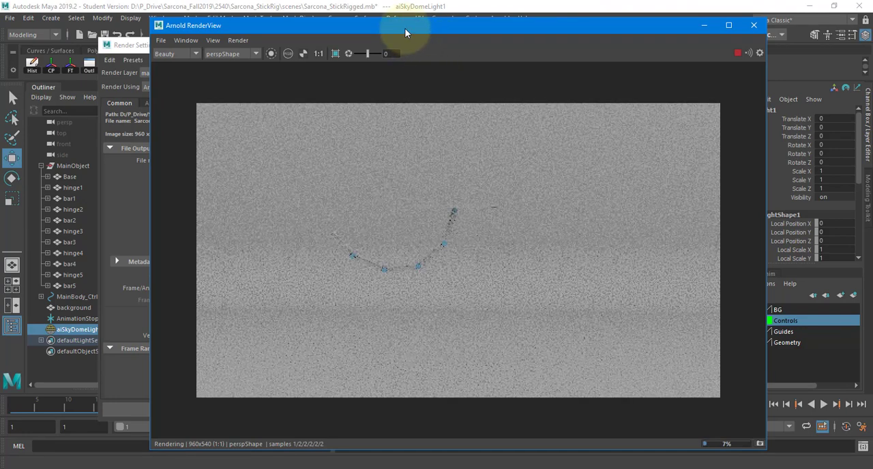
left_click(754, 25)
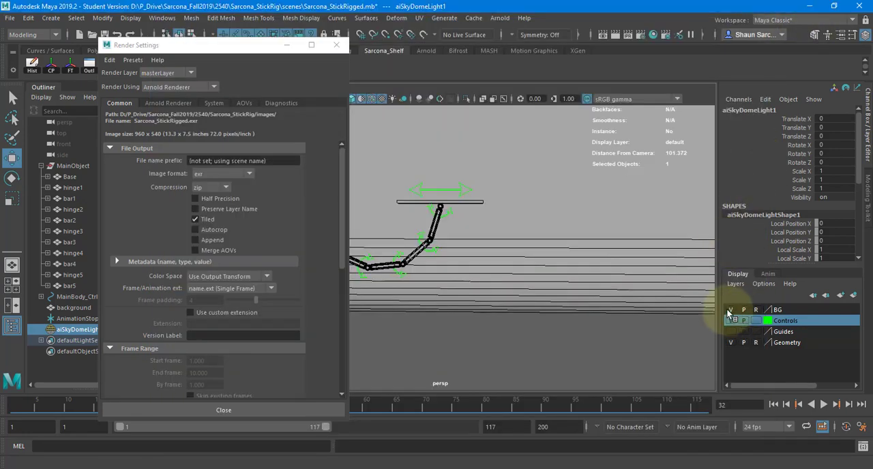
Hide the BG layer, render frame 32 with Arnold again, and enlarge the rig in the render
left_click(731, 310)
left_click(500, 17)
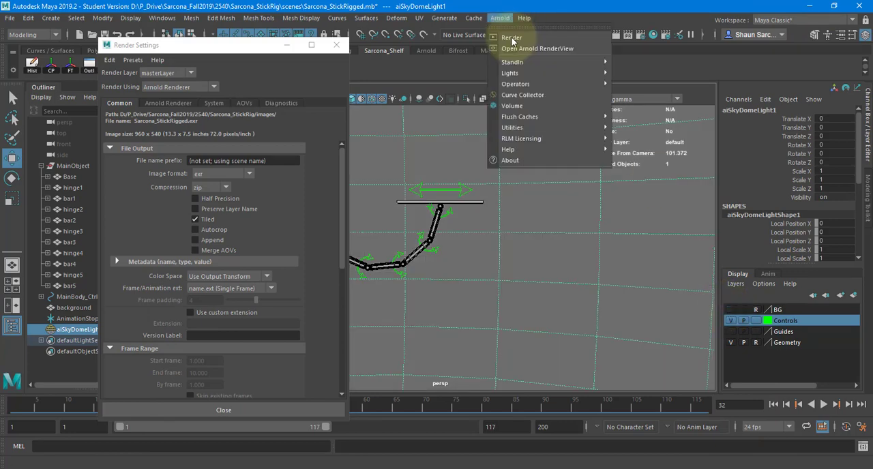
left_click(512, 36)
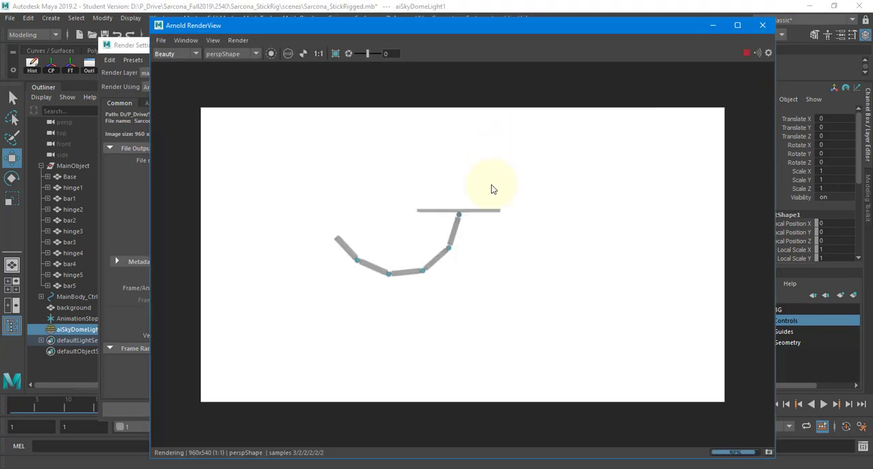
scroll(437, 245, "up", 2)
middle_click_drag(478, 234, 541, 238)
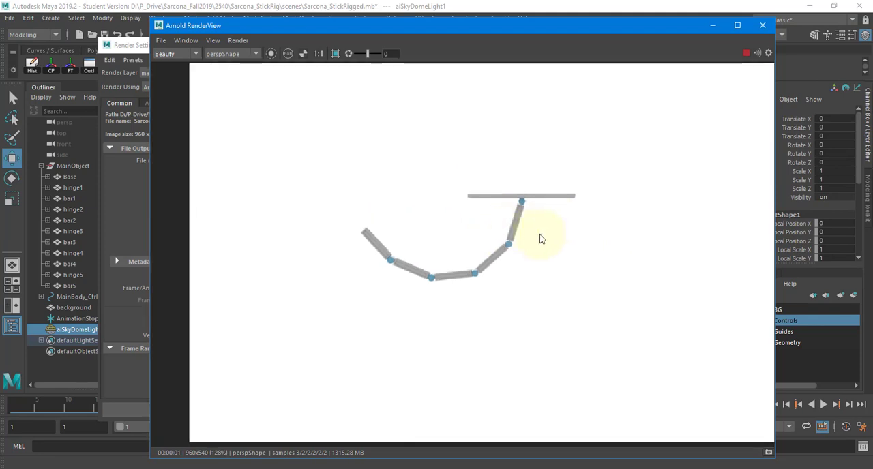
Enable motion blur in the Arnold Renderer settings and turn off its Camera option
left_click(143, 45)
left_click(171, 104)
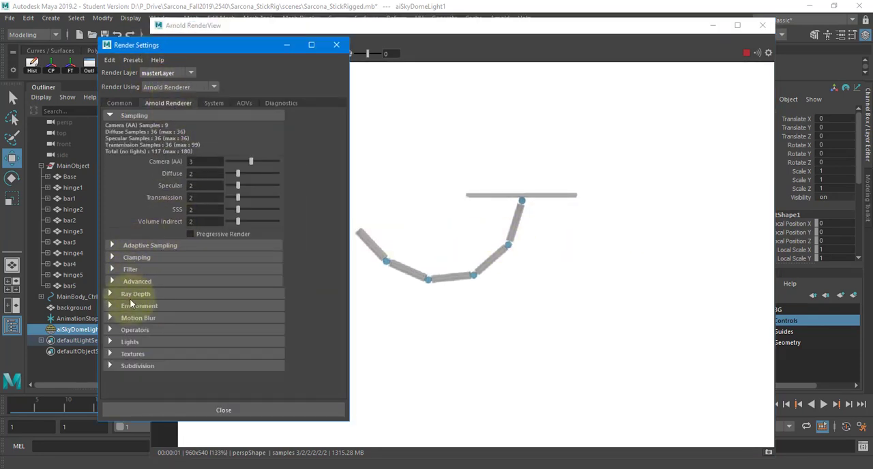
left_click(134, 320)
left_click(190, 329)
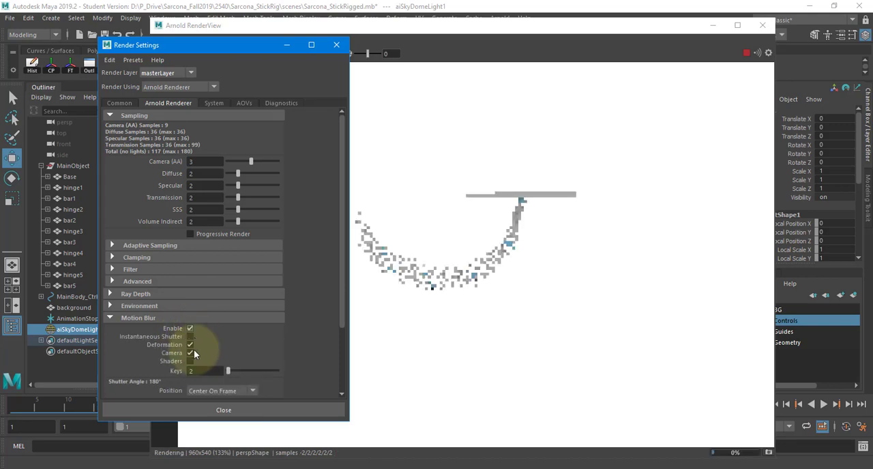
left_click(190, 352)
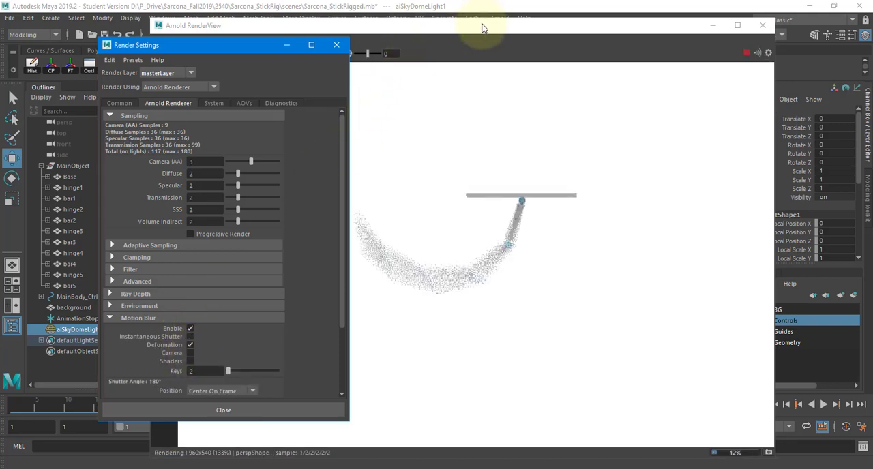
Place the Render Settings beside the render view and set the motion blur Keys to 5
left_click_drag(480, 28, 571, 28)
left_click_drag(202, 60, 133, 61)
left_click(133, 372)
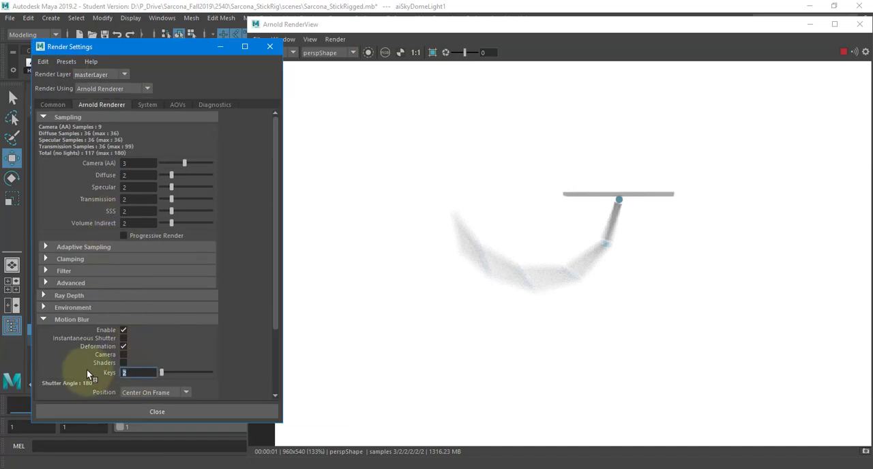
type("5")
key("Return")
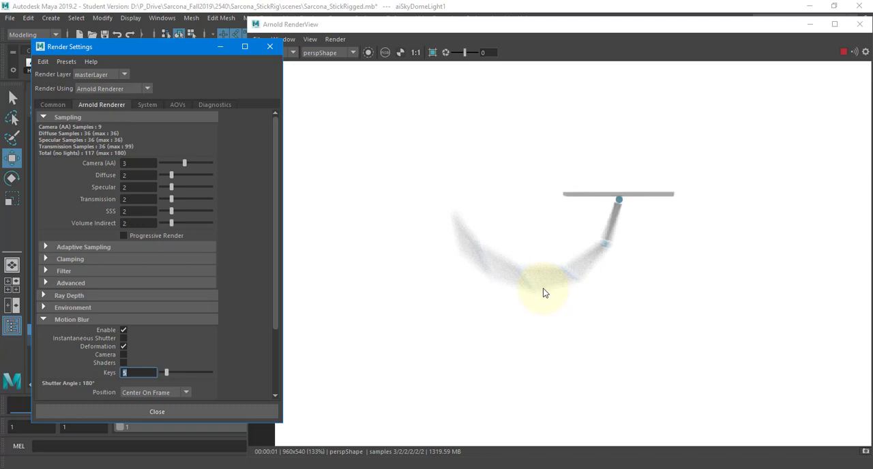
Turn off Deformation motion blur and set the shutter Position to End On Frame
left_click(123, 346)
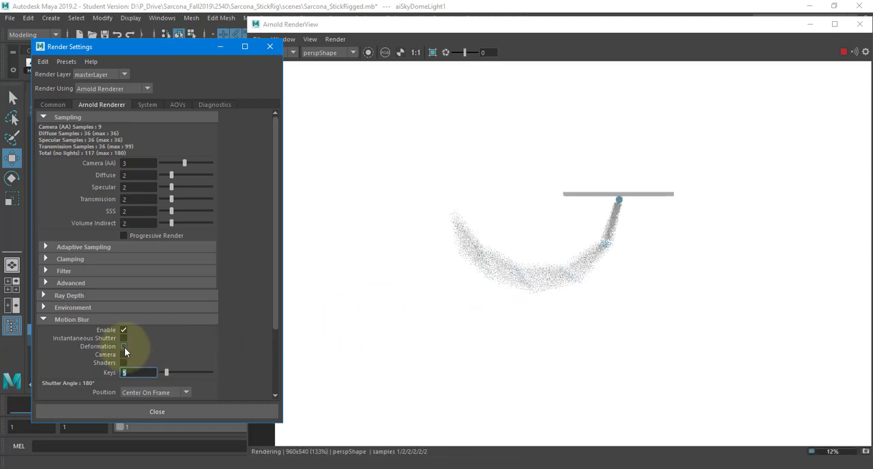
scroll(153, 341, "down", 3)
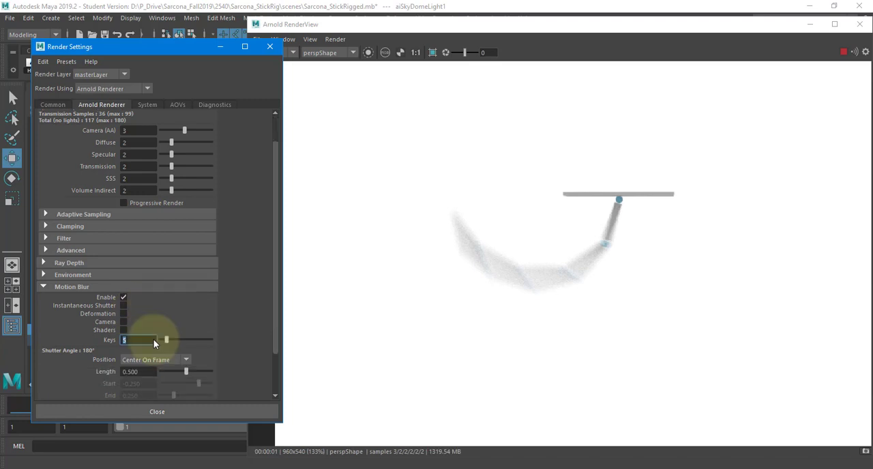
left_click(158, 331)
left_click(159, 359)
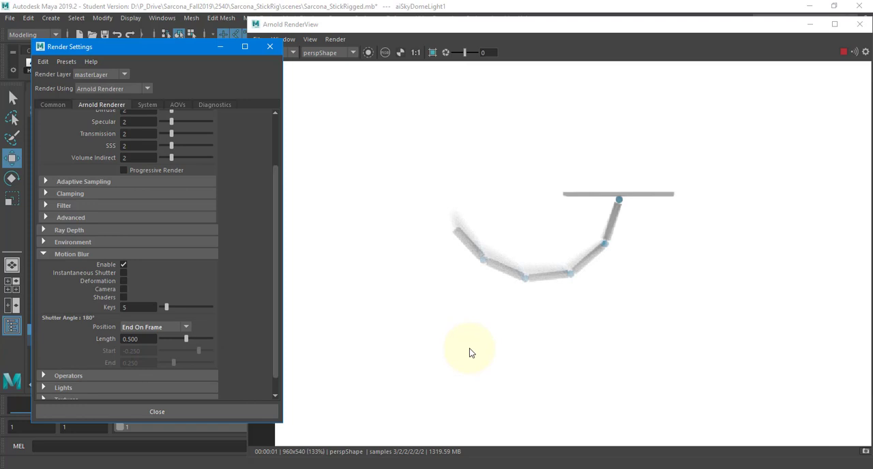
Set the motion blur Keys to 2, then close the render view and the Render Settings
double_click(151, 307)
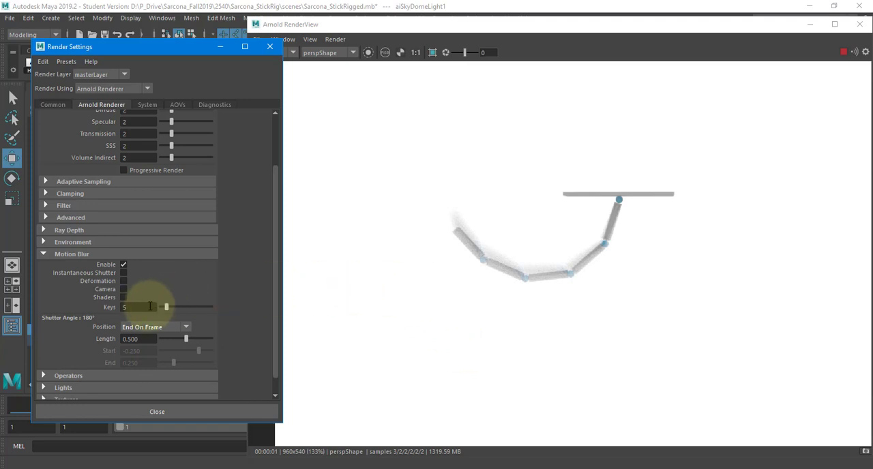
type("2")
key("Return")
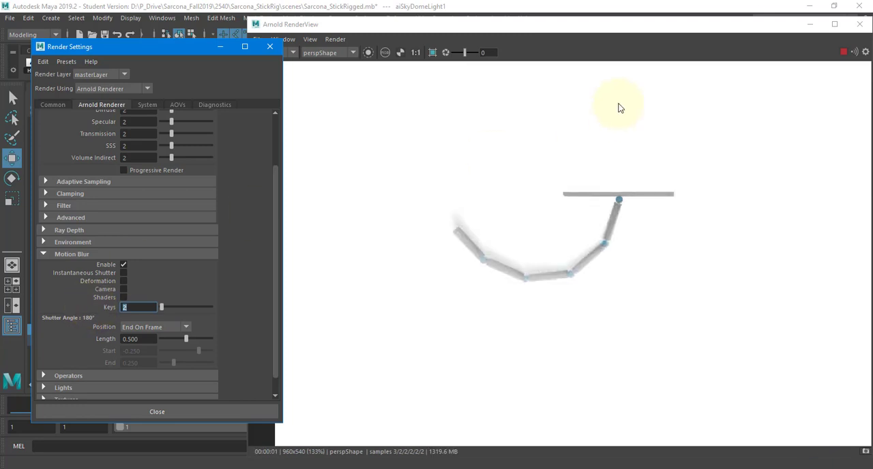
left_click_drag(783, 27, 625, 35)
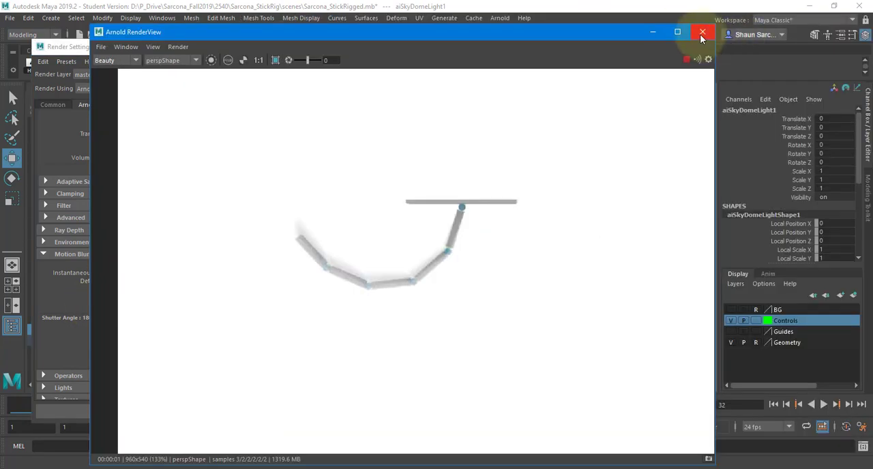
left_click(702, 33)
left_click(274, 48)
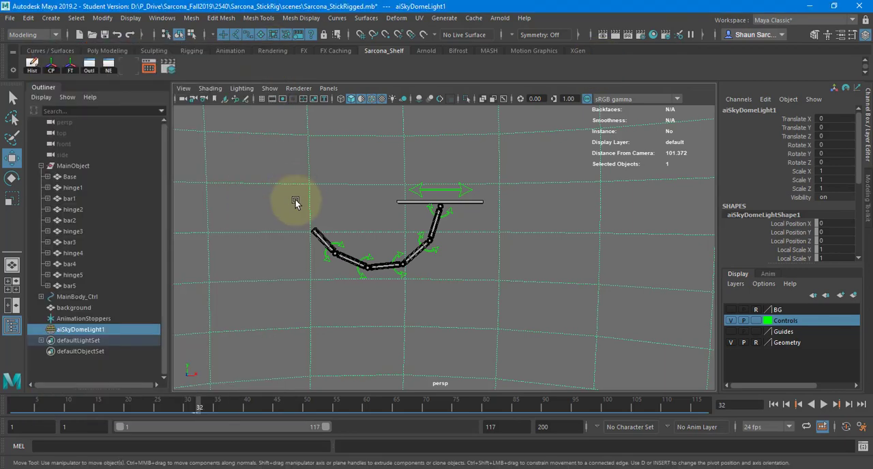
Examine the rig's bars, hinges and base up close and from an angled, more distant view
scroll(312, 234, "up", 10)
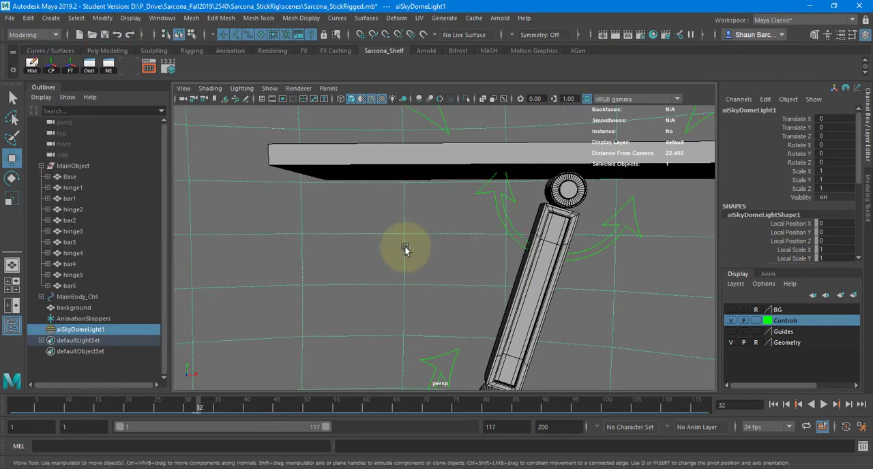
middle_click_drag(406, 247, 423, 244, "alt")
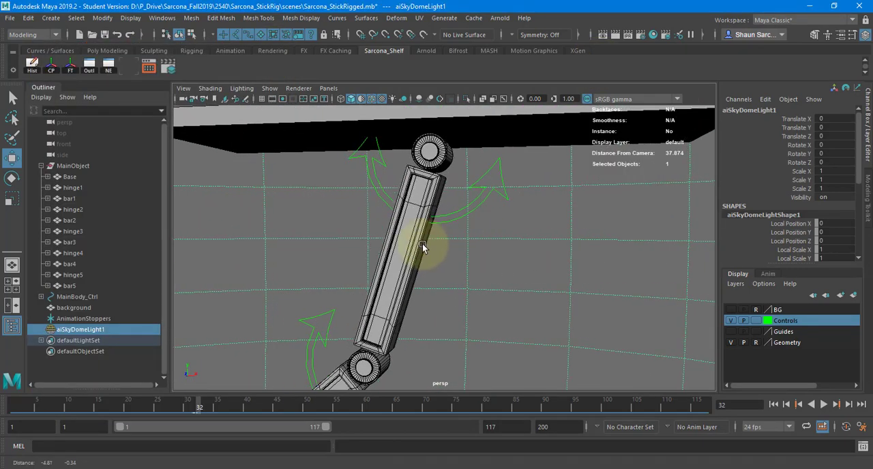
scroll(356, 265, "down", 4)
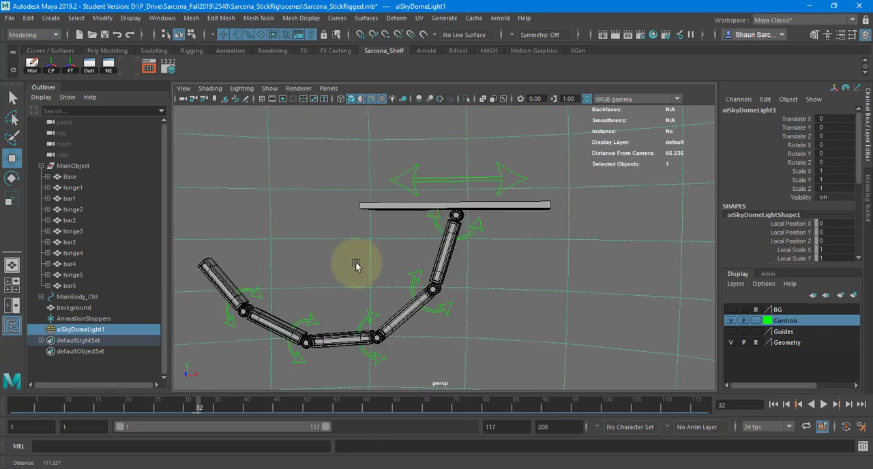
scroll(307, 249, "down", 3)
scroll(371, 266, "up", 6)
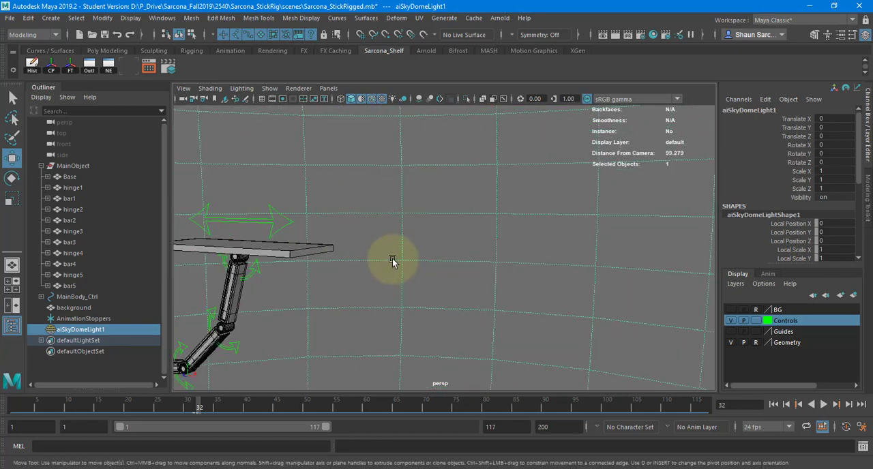
scroll(393, 260, "down", 4)
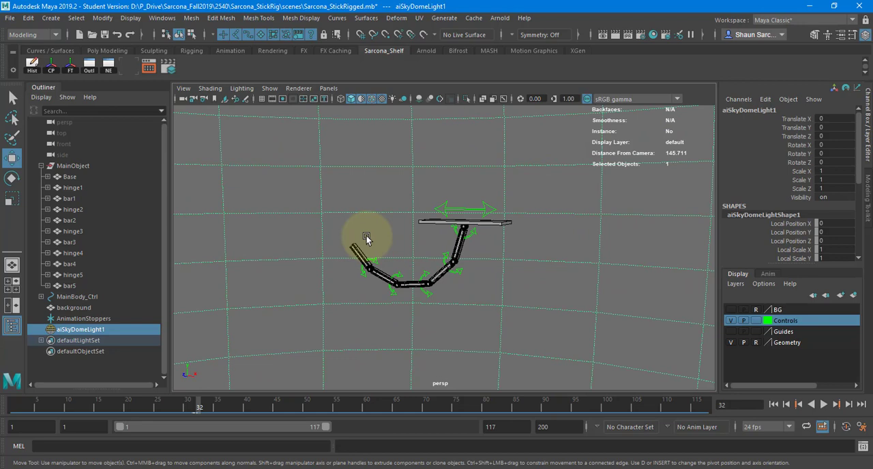